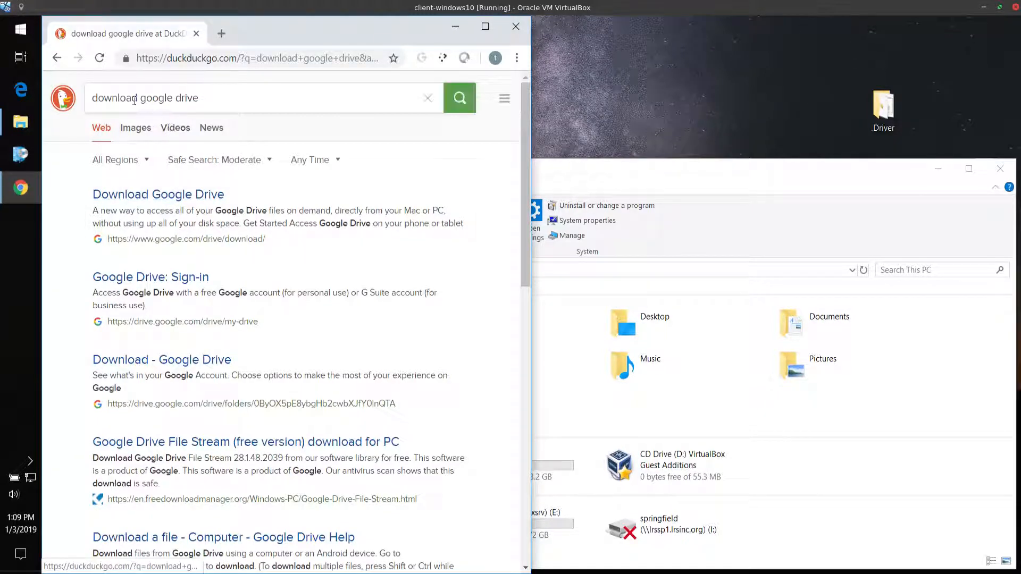
Download the personal Backup and Sync installer from the Google Drive download page and open the downloaded file
left_click(194, 195)
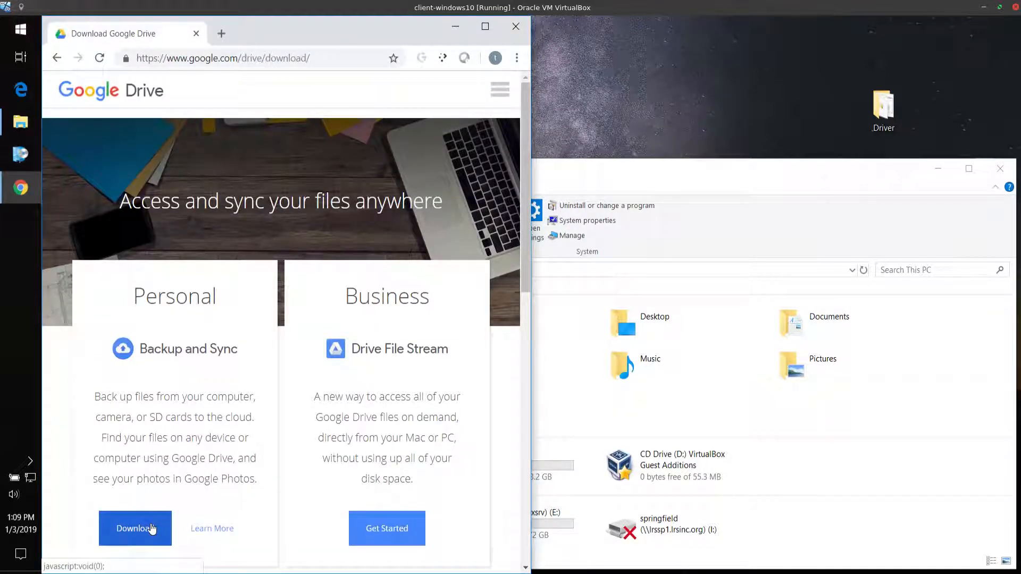
left_click(137, 527)
left_click(388, 334)
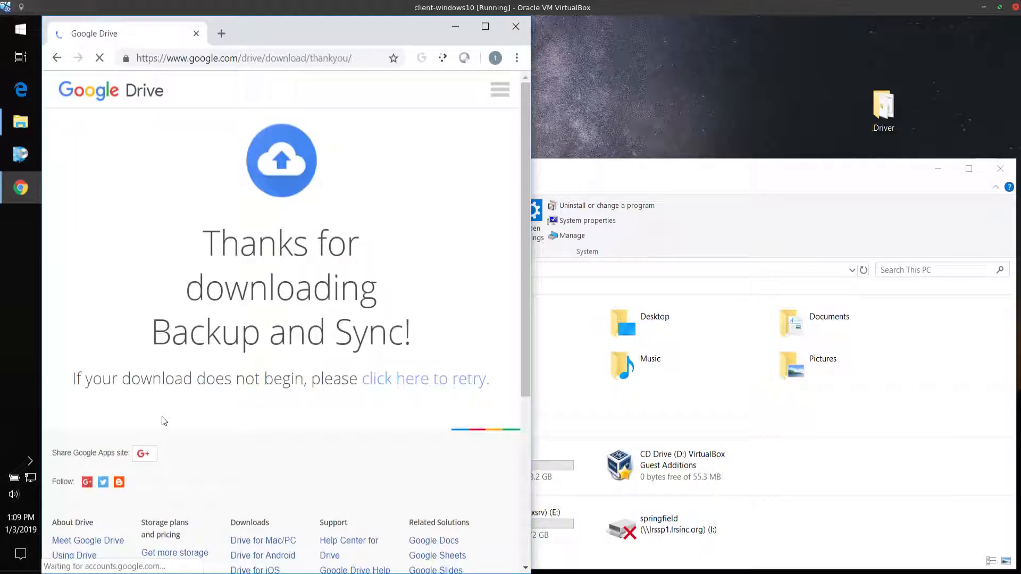
left_click(142, 562)
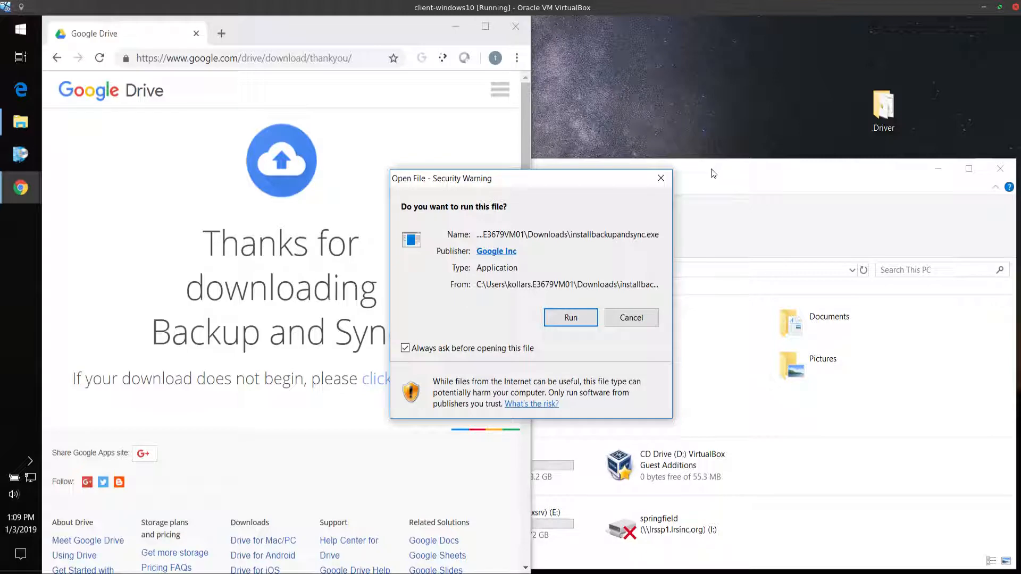
Run installbackupandsync.exe past the security warning and close the installer once it finishes
left_click(588, 318)
left_click(589, 318)
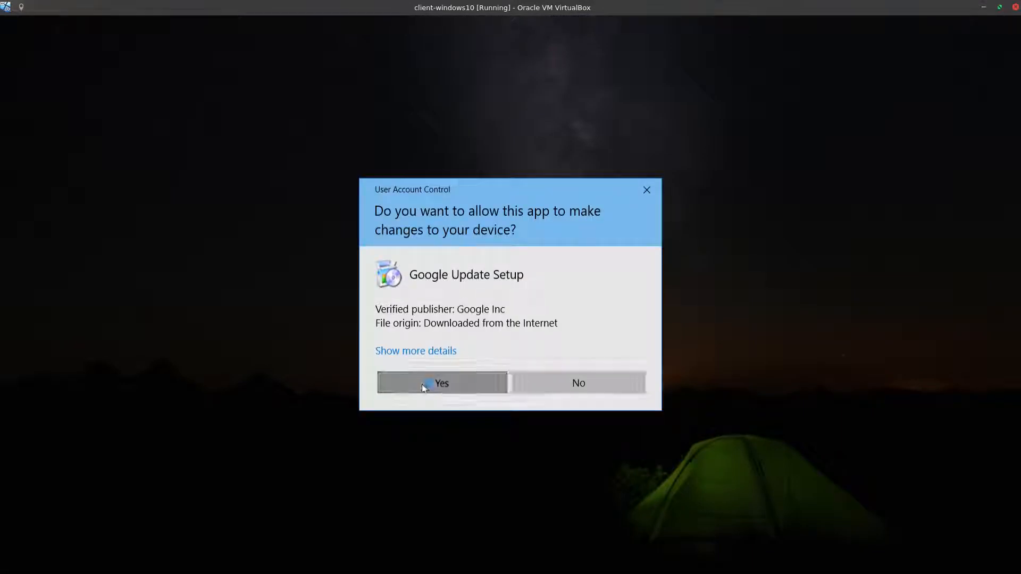
left_click(422, 382)
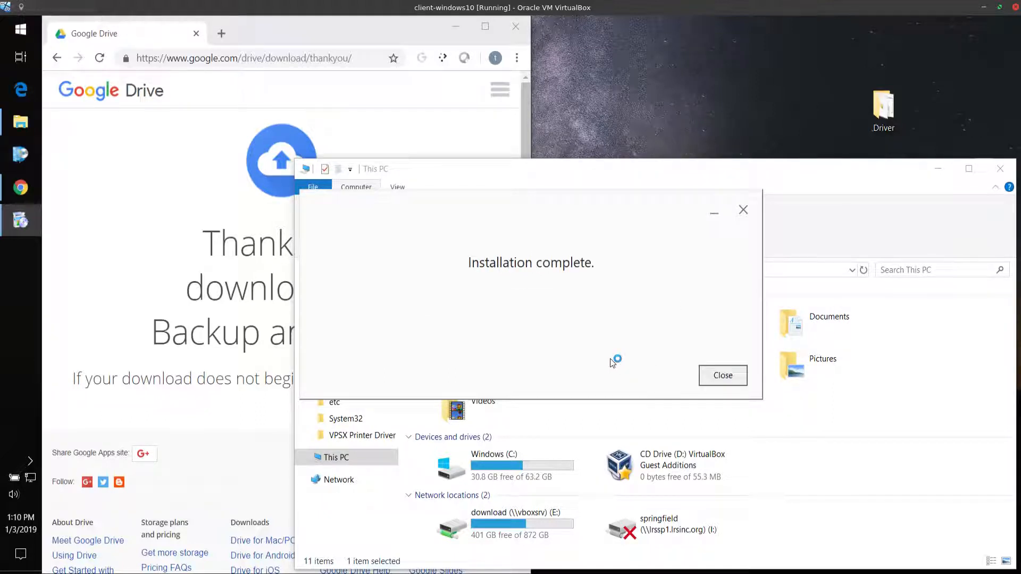
left_click(724, 376)
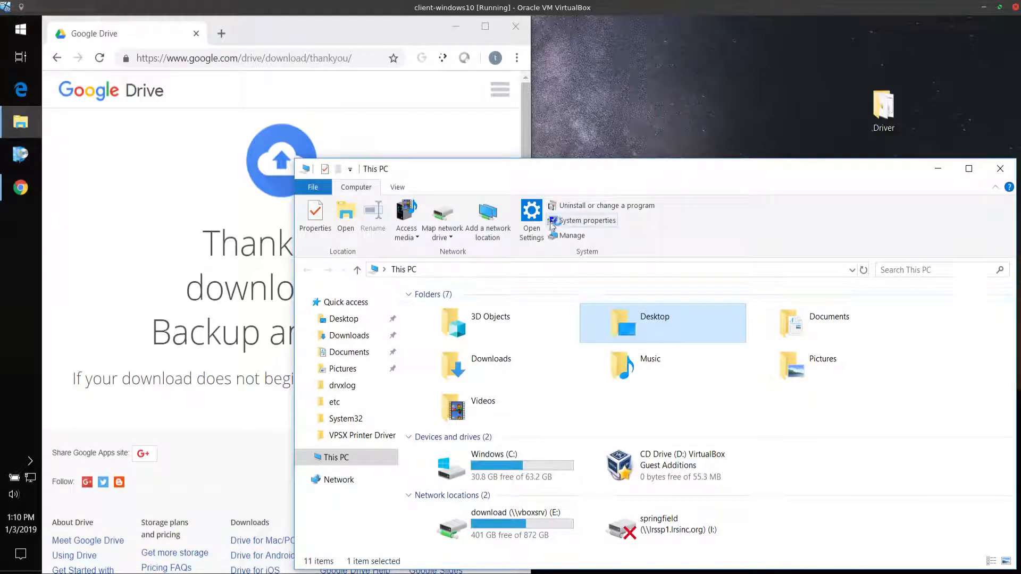
left_click(538, 387)
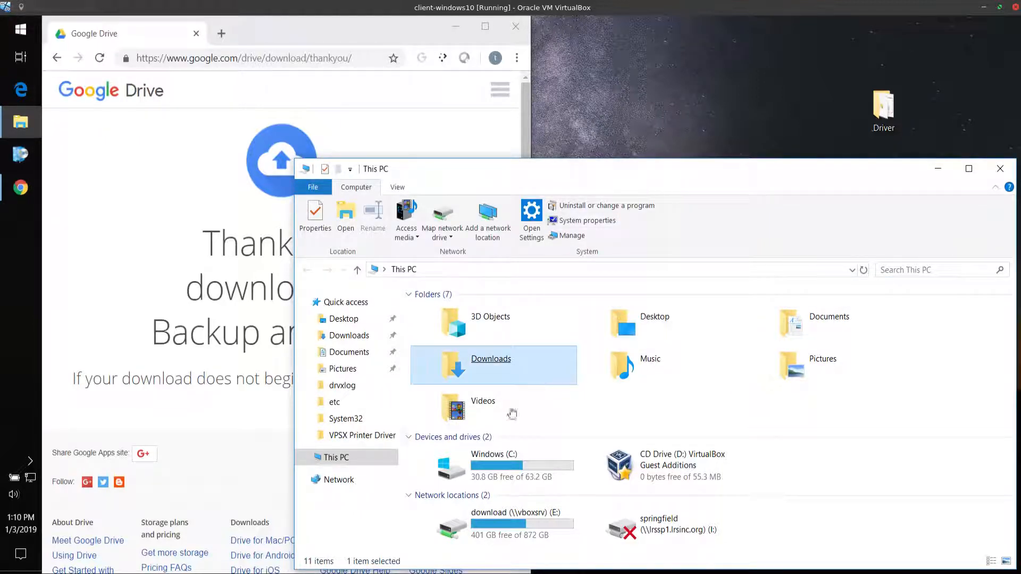
left_click(473, 435)
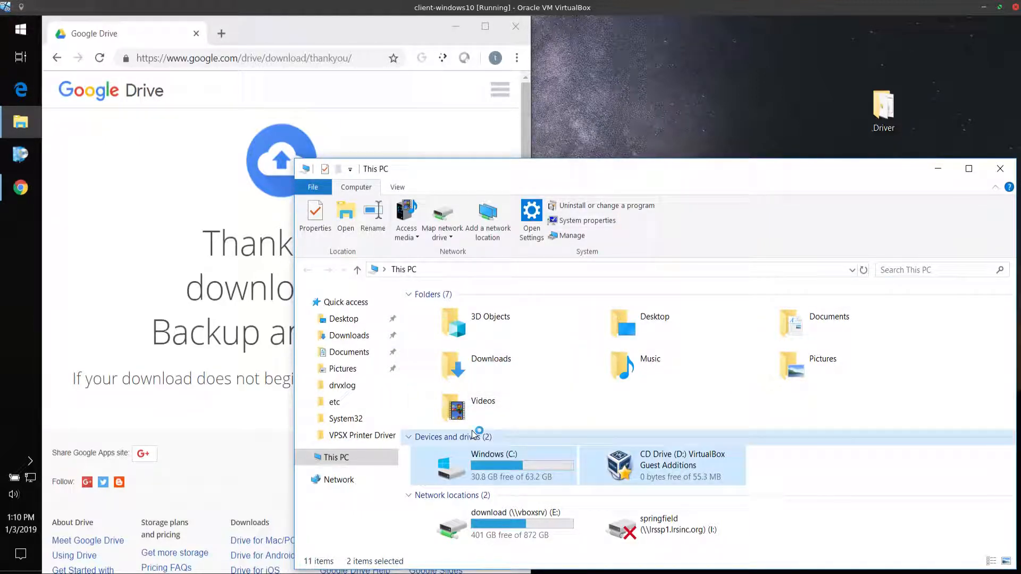
left_click(512, 418)
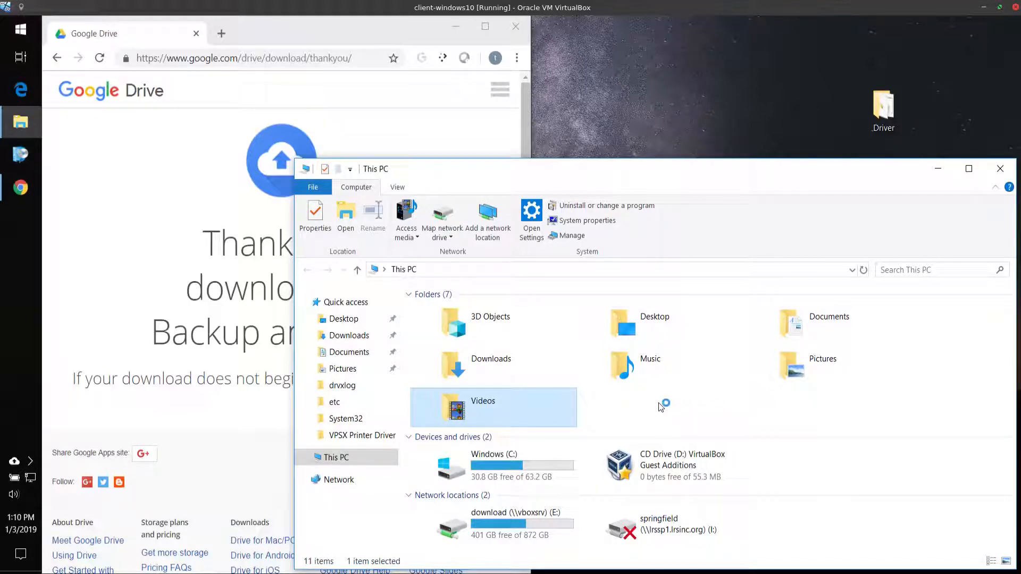
left_click(542, 469)
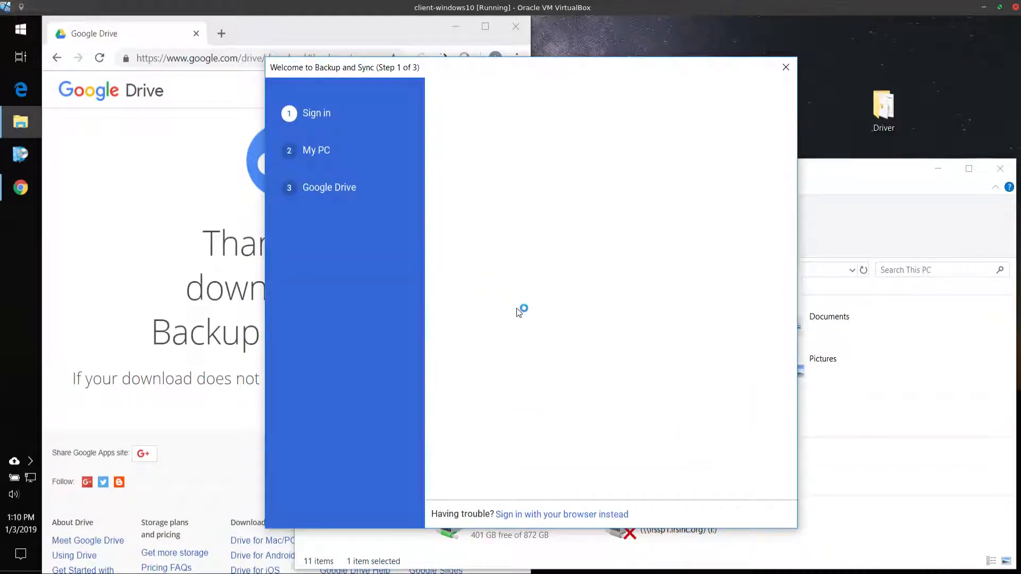
Sign in to Backup and Sync by entering the Google account's e-mail and password
left_click(583, 250)
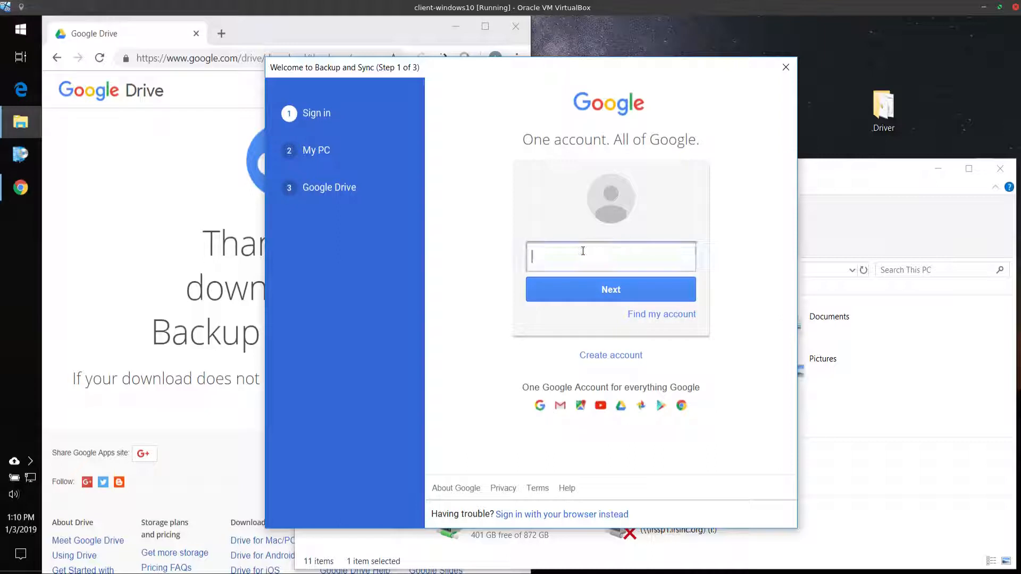
type("...")
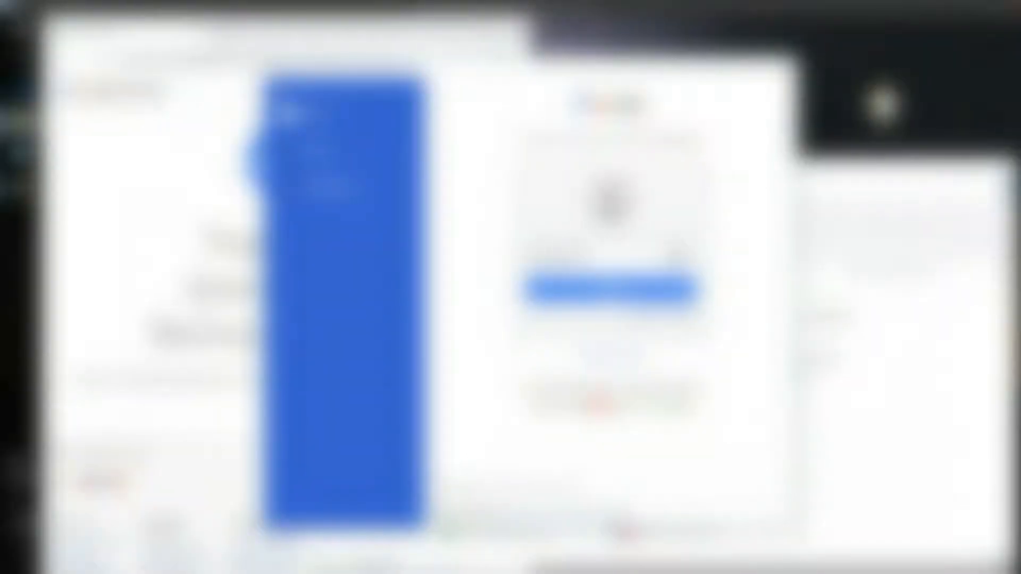
key("Return")
left_click(583, 279)
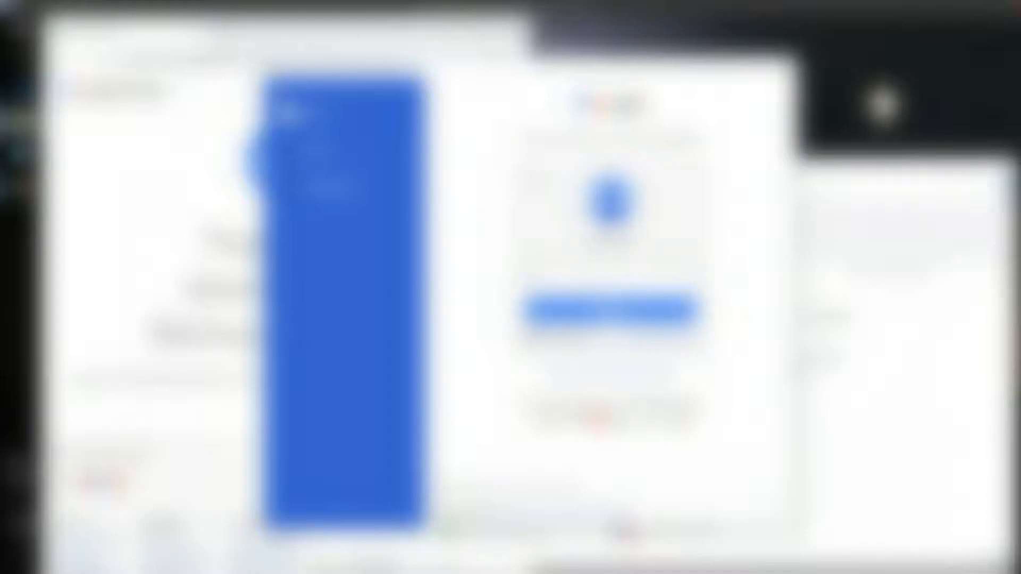
type("•••••••••")
key("Return")
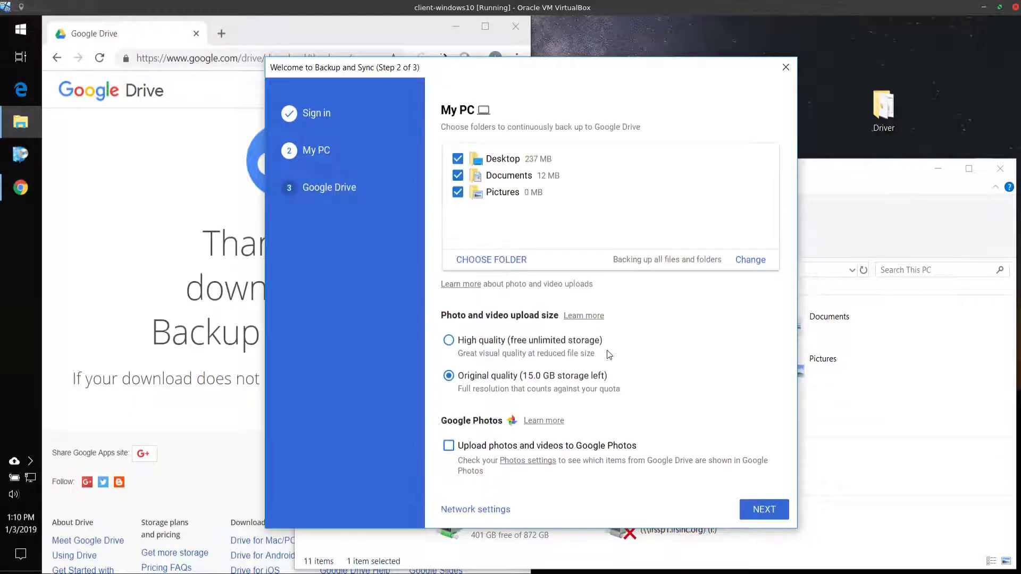
Exclude Desktop, Documents and Pictures from backup, choose High quality for photo and video uploads, and proceed to the Google Drive settings
left_click(520, 446)
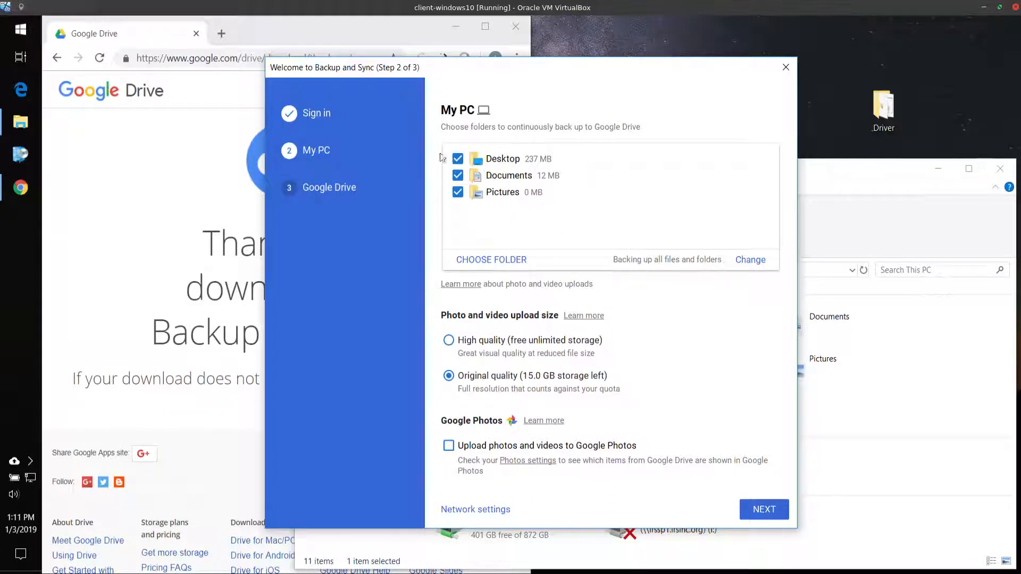
left_click(458, 159)
left_click(457, 175)
left_click(457, 192)
left_click(449, 342)
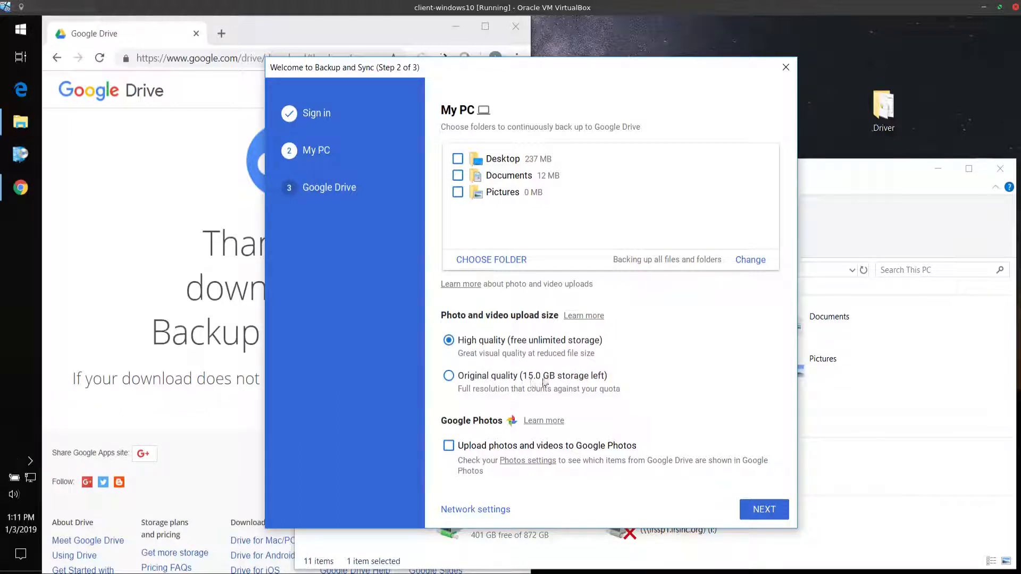
left_click(764, 509)
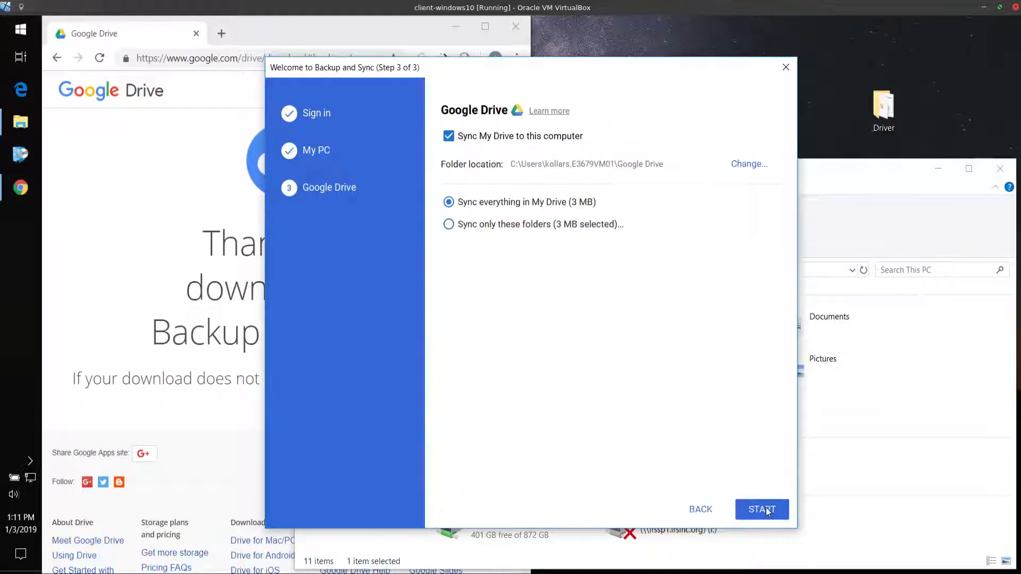
Compare the folder sync options, keep Sync everything in My Drive, and start the sync
left_click(545, 451)
left_click(496, 226)
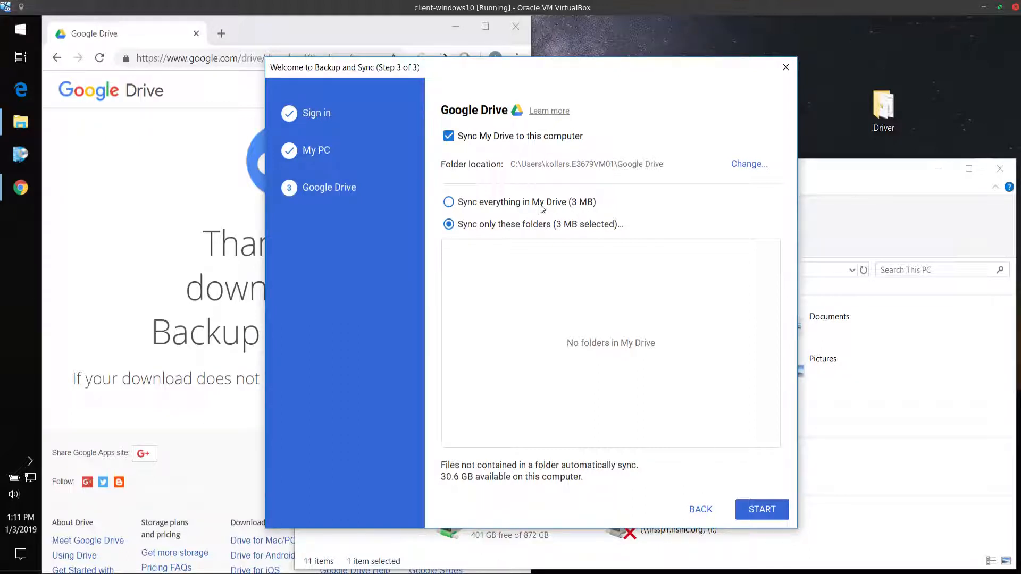
left_click(585, 203)
left_click(762, 511)
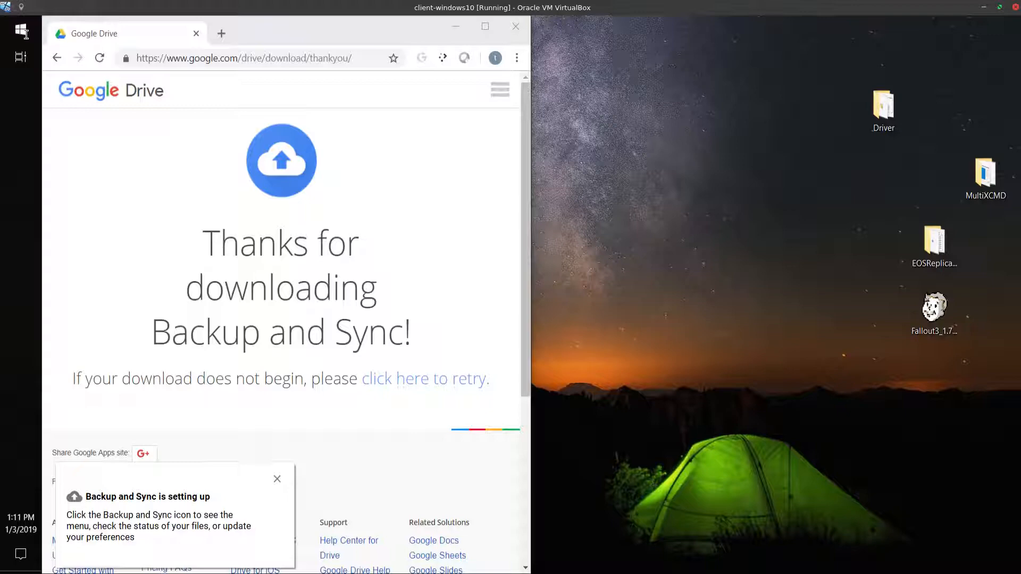
Enable the Application Launcher for Drive extension in Chrome and return to the Google Drive folder in File Explorer
key("super+e")
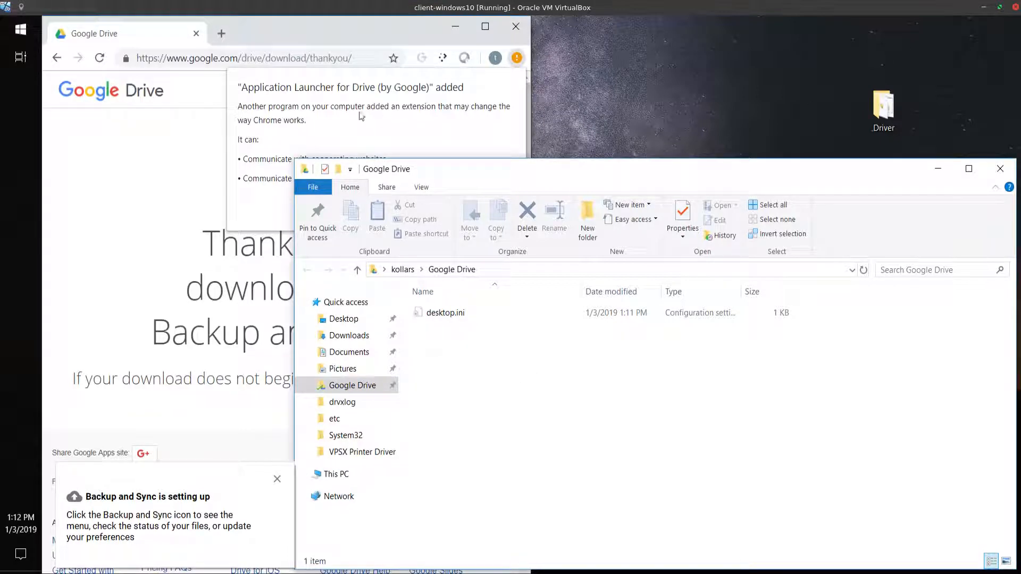
left_click(326, 131)
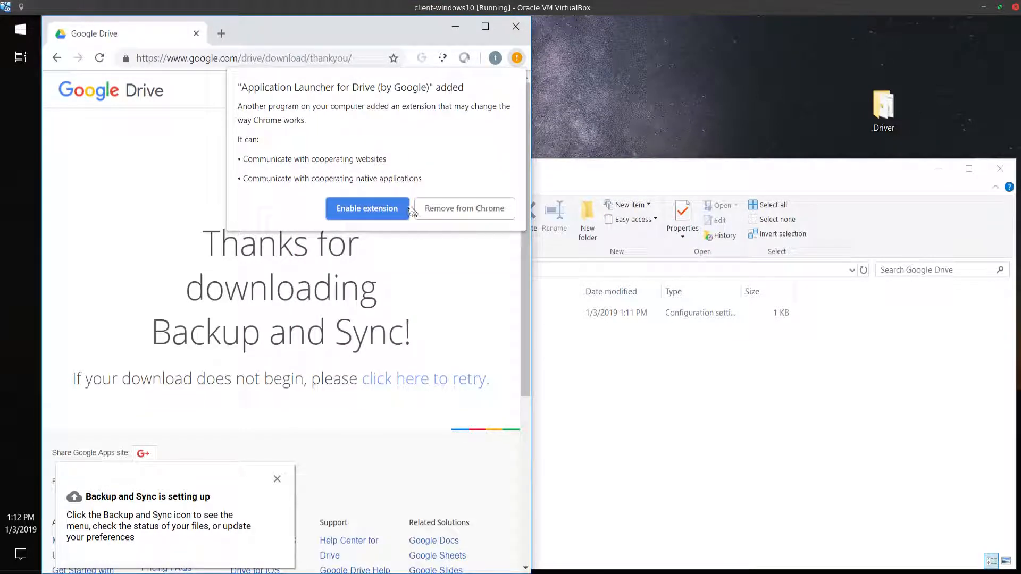
left_click(356, 208)
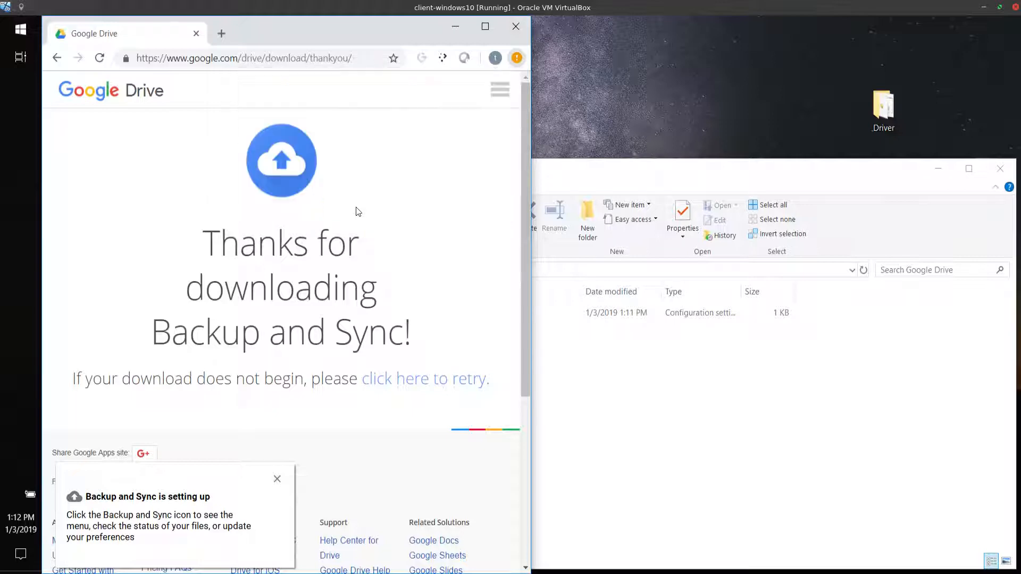
left_click(589, 459)
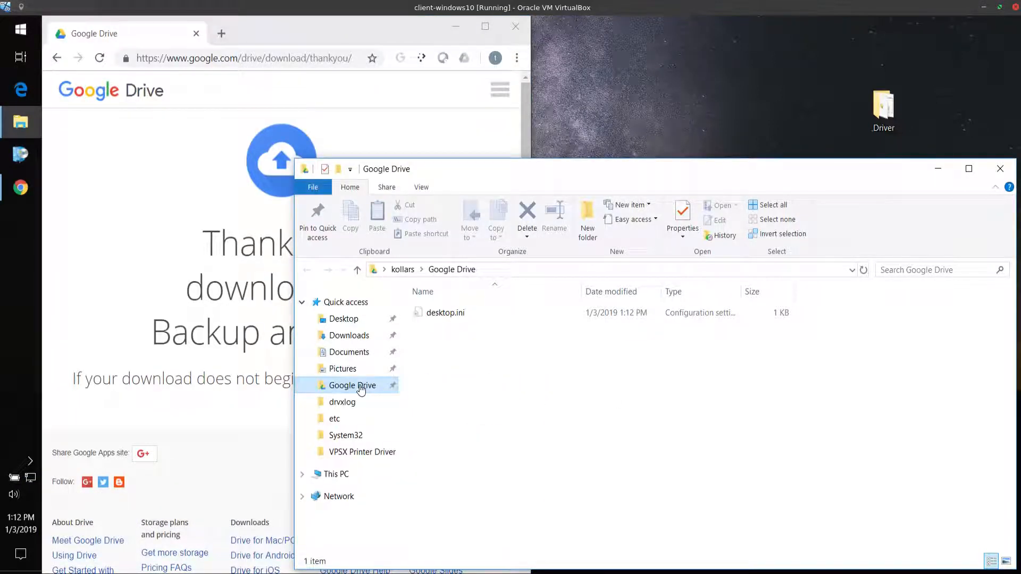
Examine the contents of the Downloads, Google Drive and Desktop folders, including individual files in Downloads
left_click(355, 334)
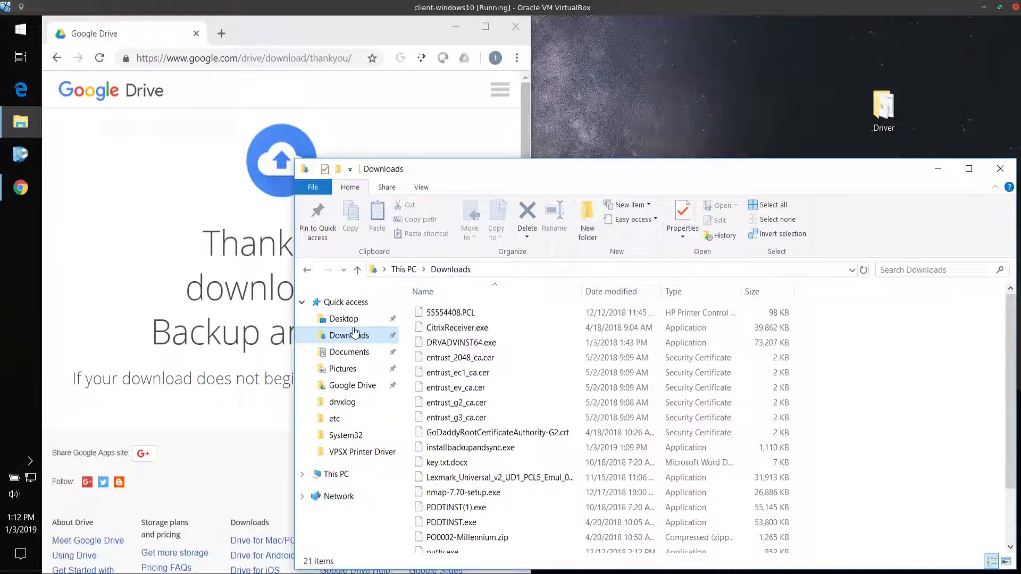
left_click(352, 386)
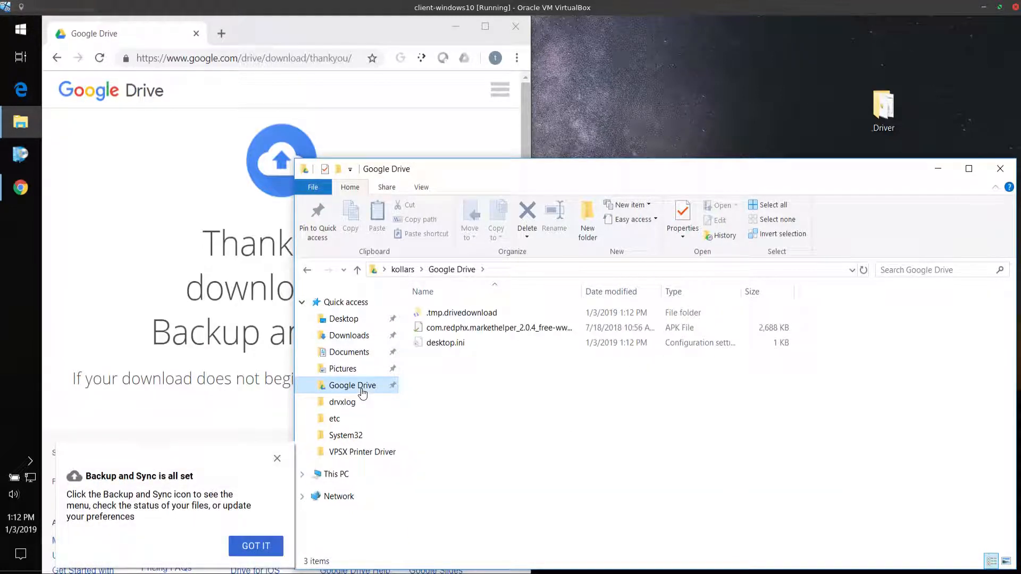
left_click(355, 335)
left_click(355, 322)
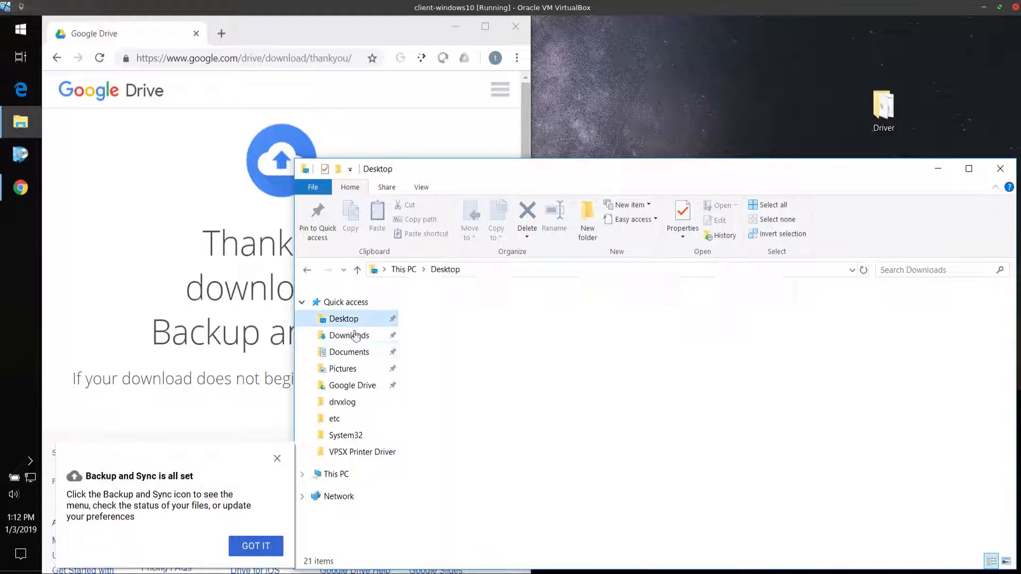
left_click(356, 352)
left_click(355, 319)
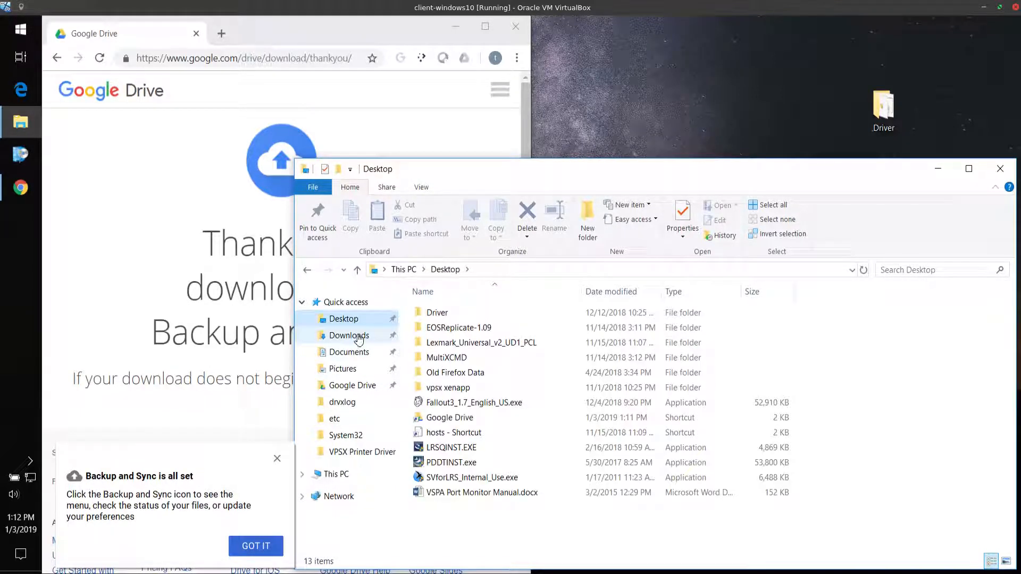
left_click(359, 339)
left_click(556, 389)
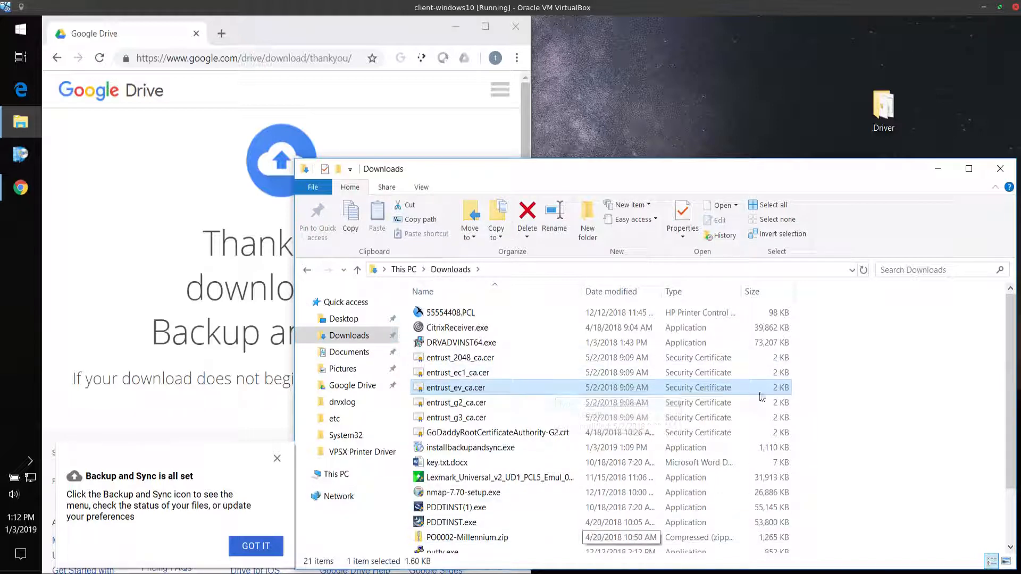
left_click(554, 462)
left_click(554, 475)
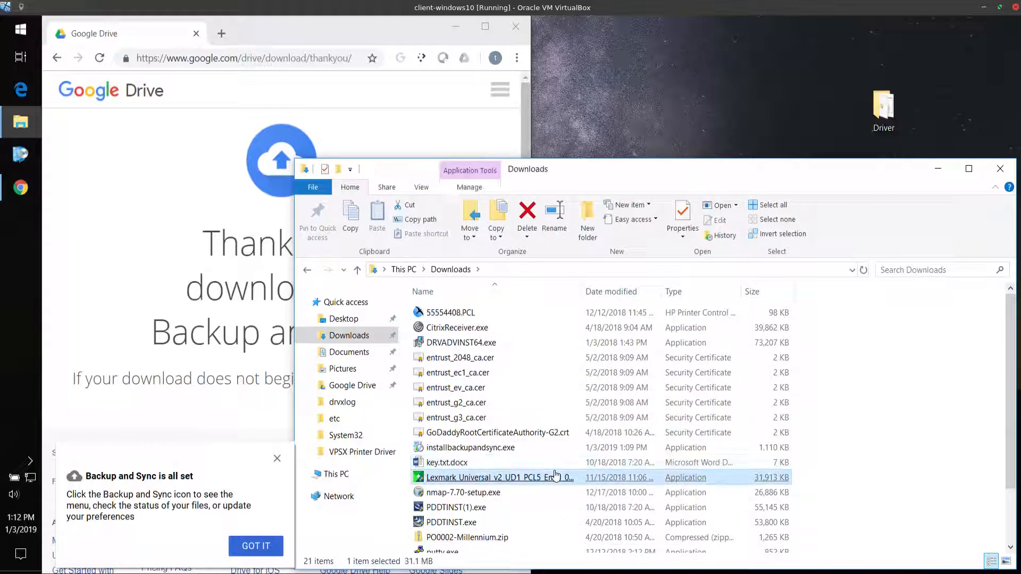
Look through the Desktop, Documents and Pictures folders, and return to the synced Google Drive folder
left_click(343, 319)
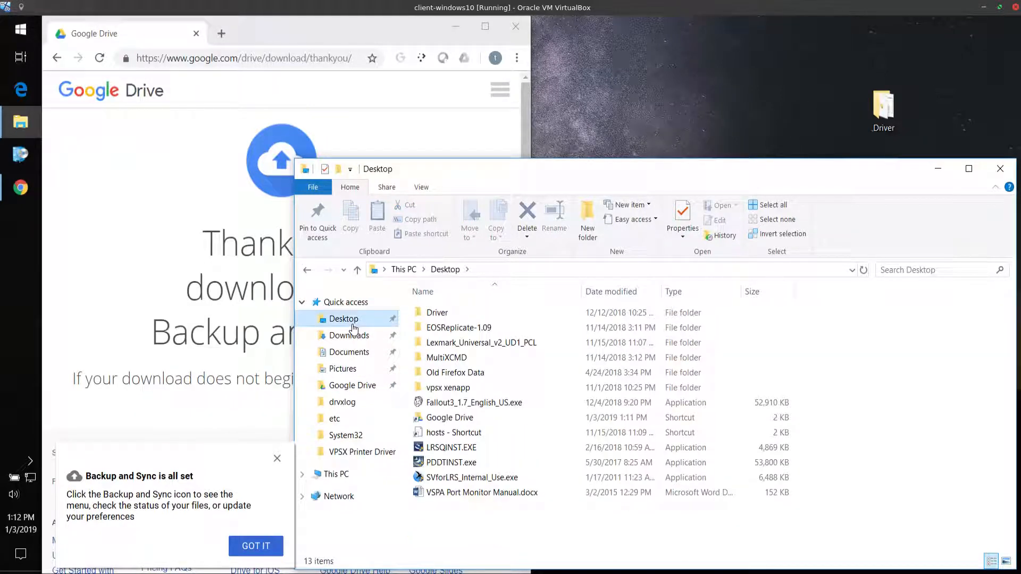
left_click(353, 356)
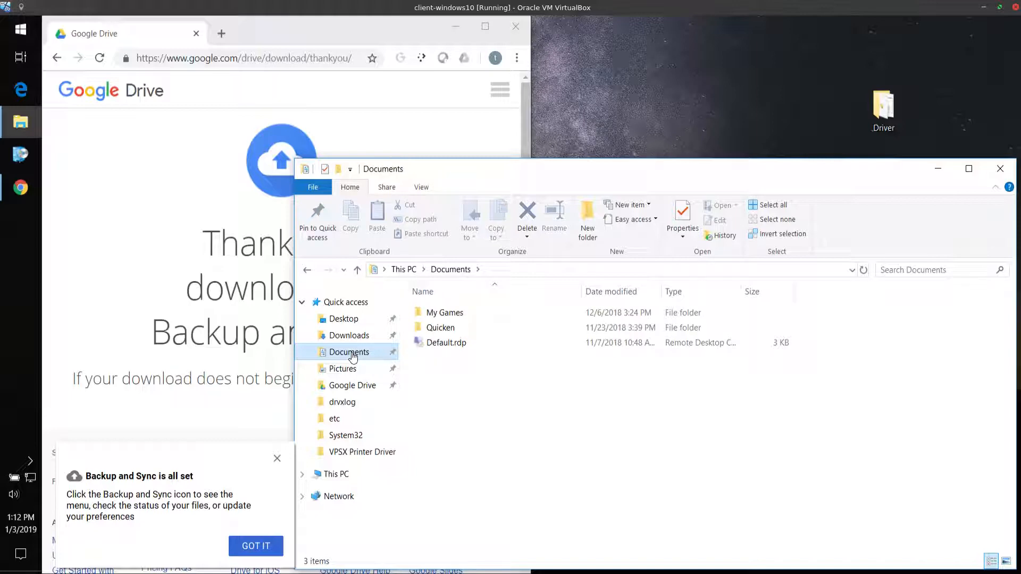
left_click(351, 372)
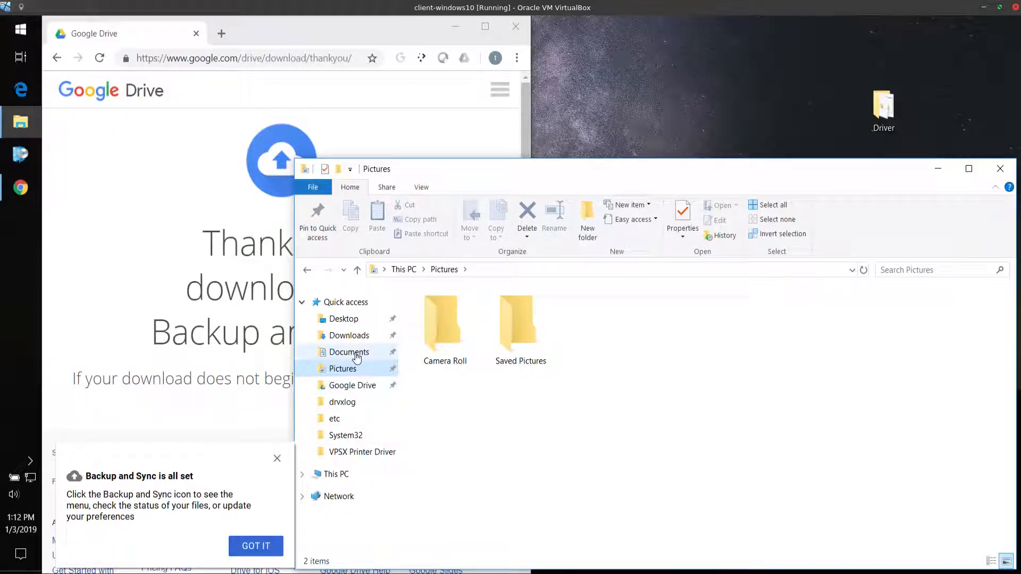
left_click(357, 357)
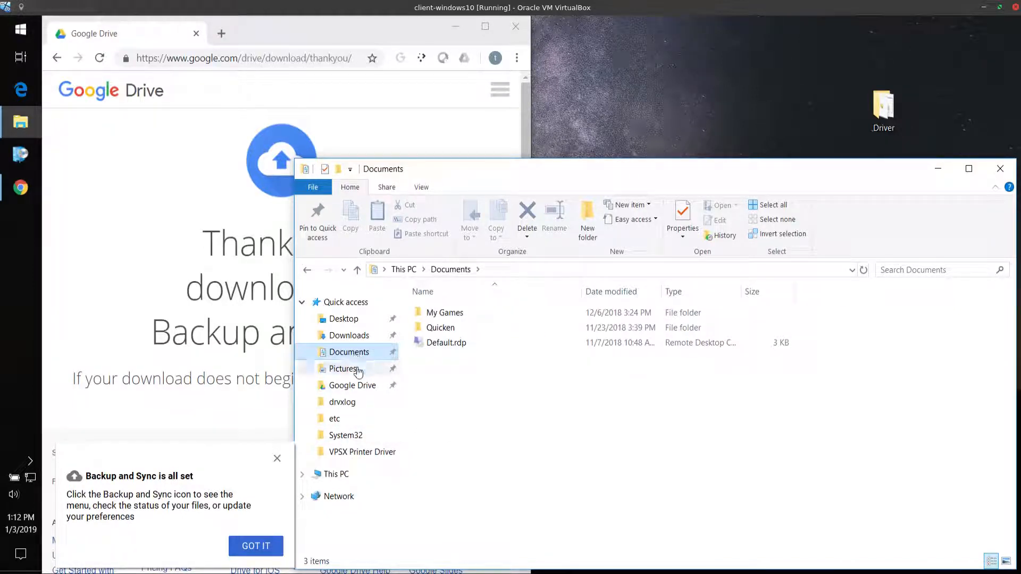
left_click(353, 369)
left_click(358, 353)
left_click(363, 369)
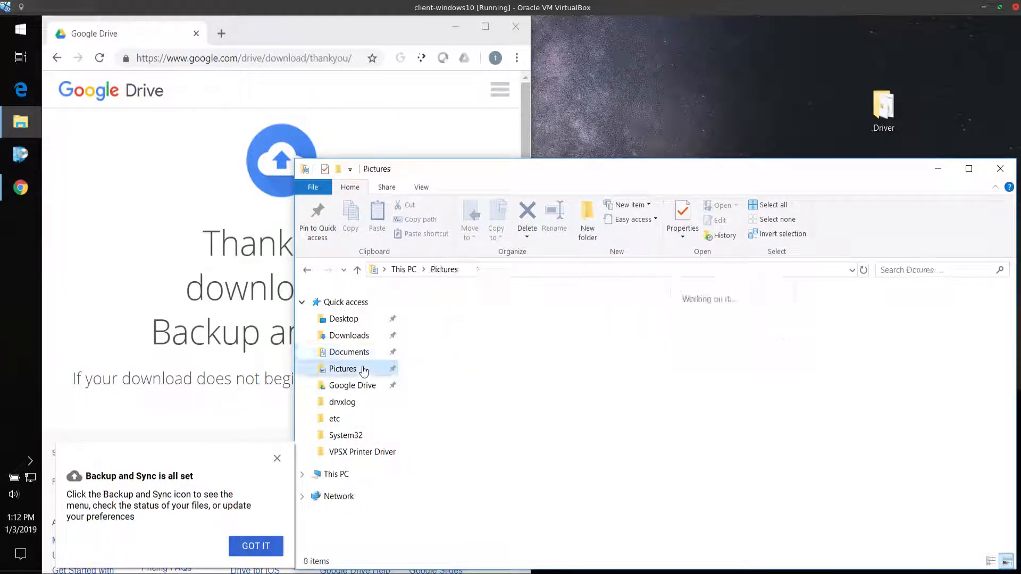
left_click(365, 387)
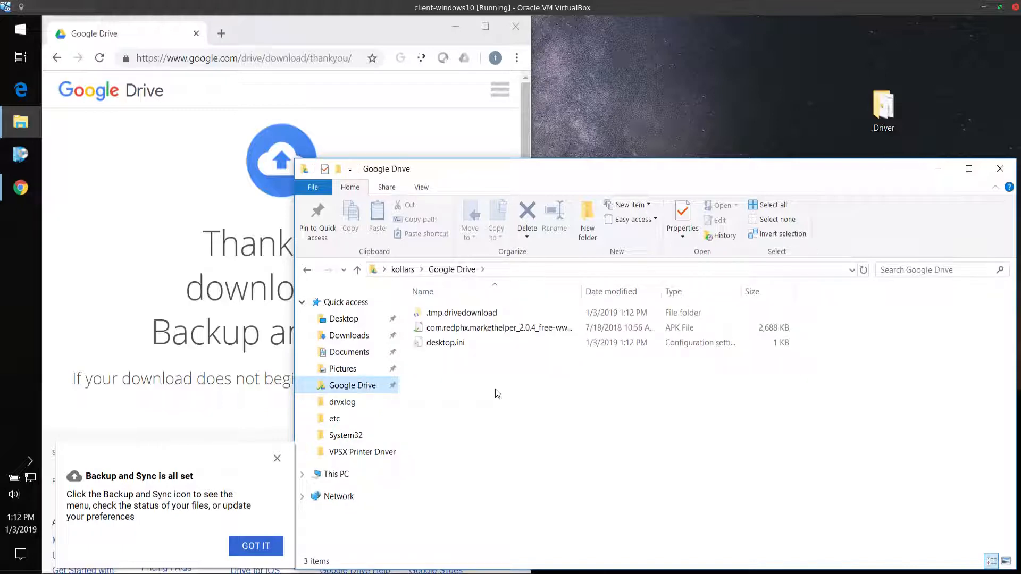
Create a folder named documents inside the synced Google Drive folder
right_click(499, 392)
mouse_move(579, 357)
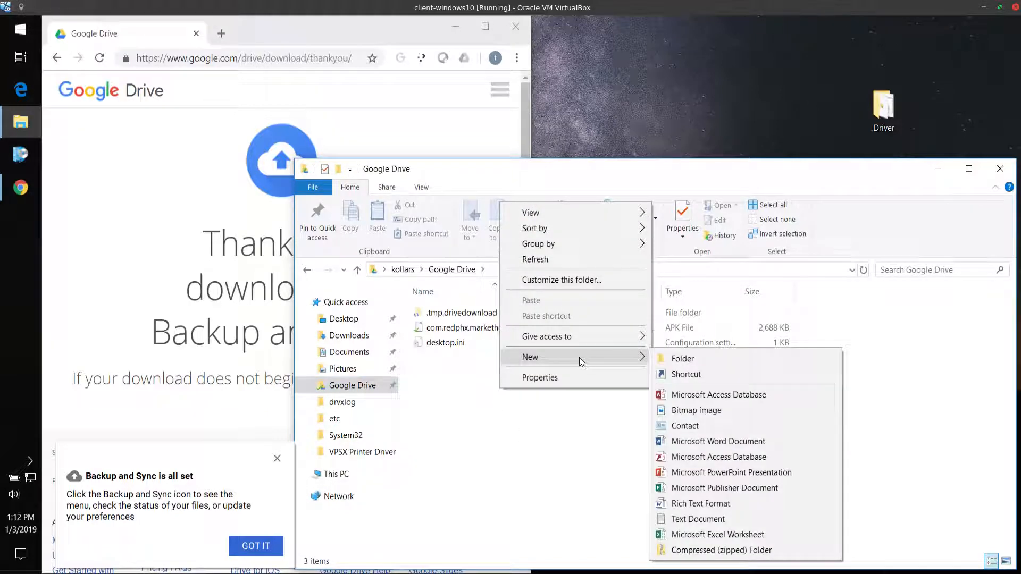
left_click(684, 356)
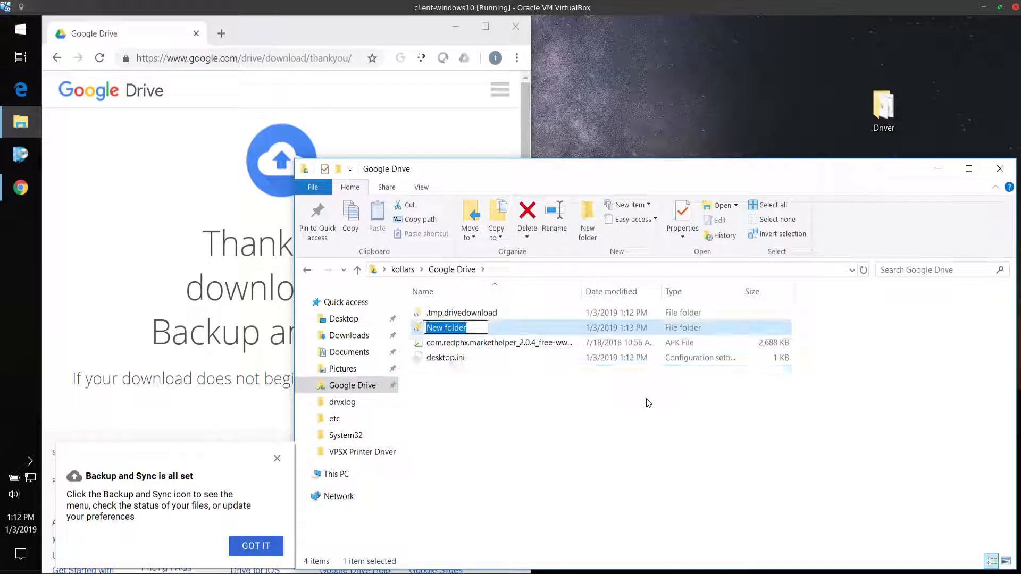
type("documents")
key("Return")
Add another folder named Pictures in the synced Google Drive folder
right_click(507, 423)
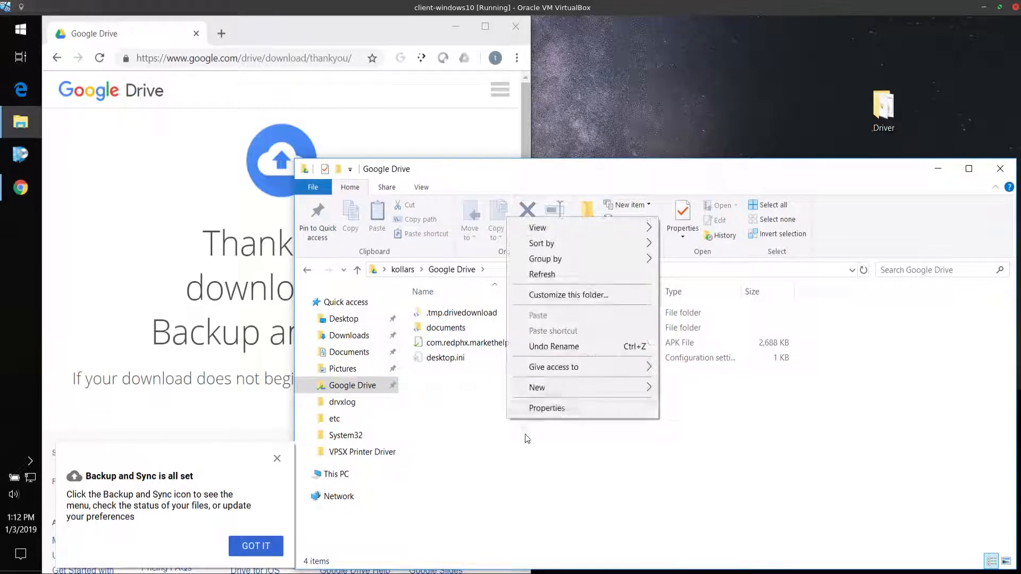
mouse_move(556, 382)
left_click(691, 195)
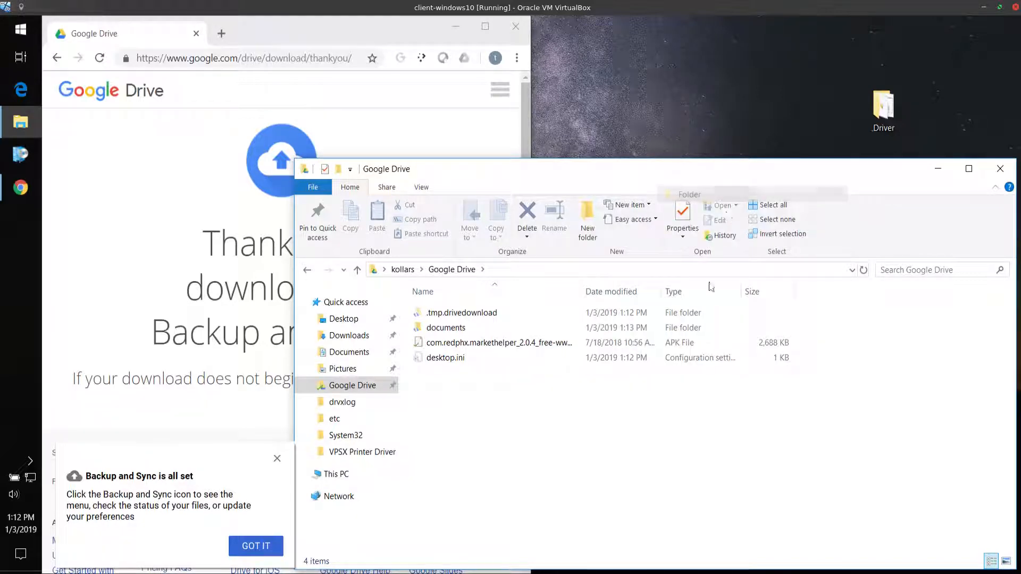
type("d")
type("Pictures")
key("Return")
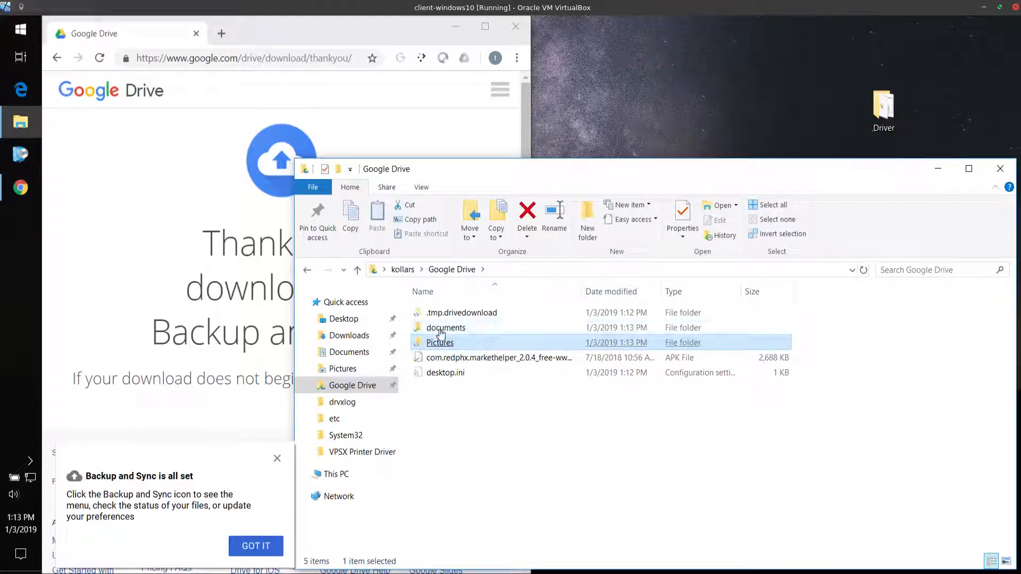
Rename the documents folder in Google Drive as Documents, with a capital D
left_click(437, 330)
right_click(440, 326)
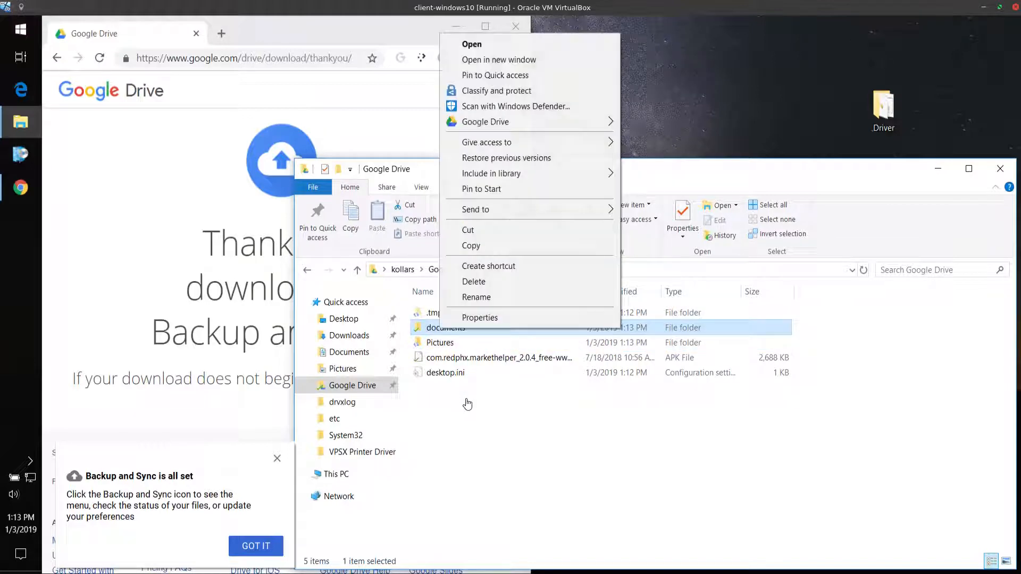
left_click(478, 296)
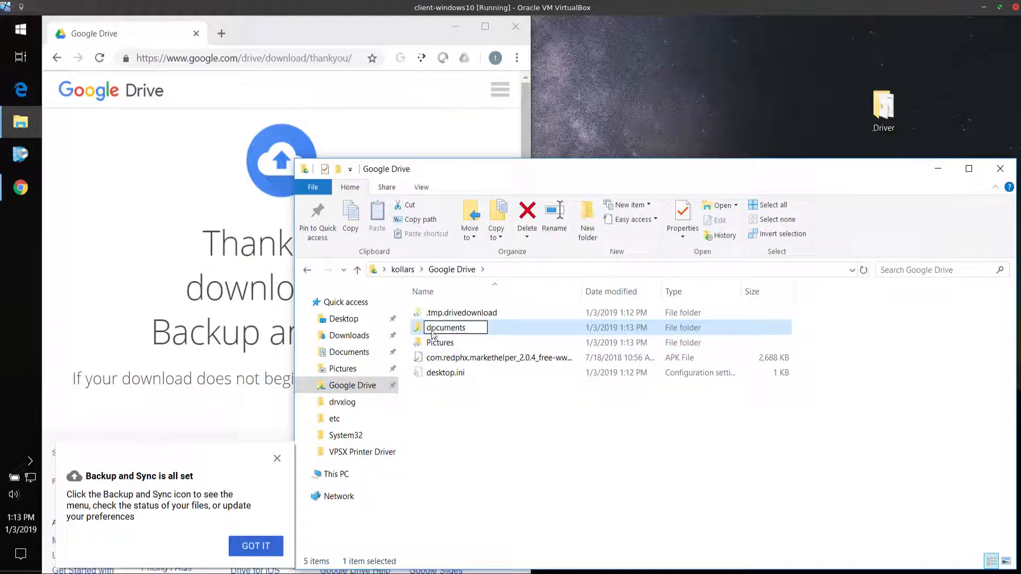
left_click(456, 431)
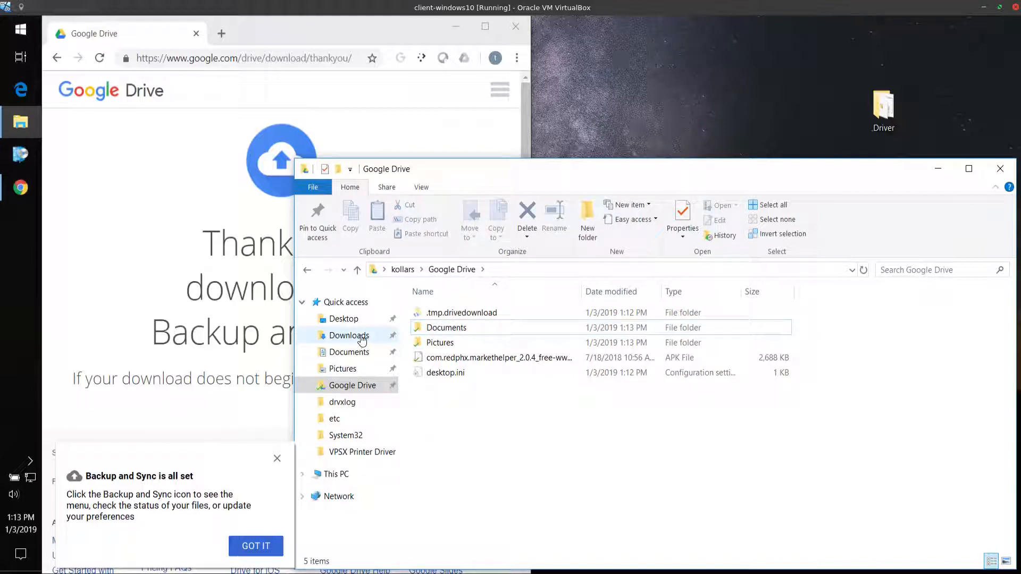
Create a text document named nothing.txt in the local Documents folder
left_click(350, 352)
left_click_drag(488, 398, 426, 298)
right_click(481, 423)
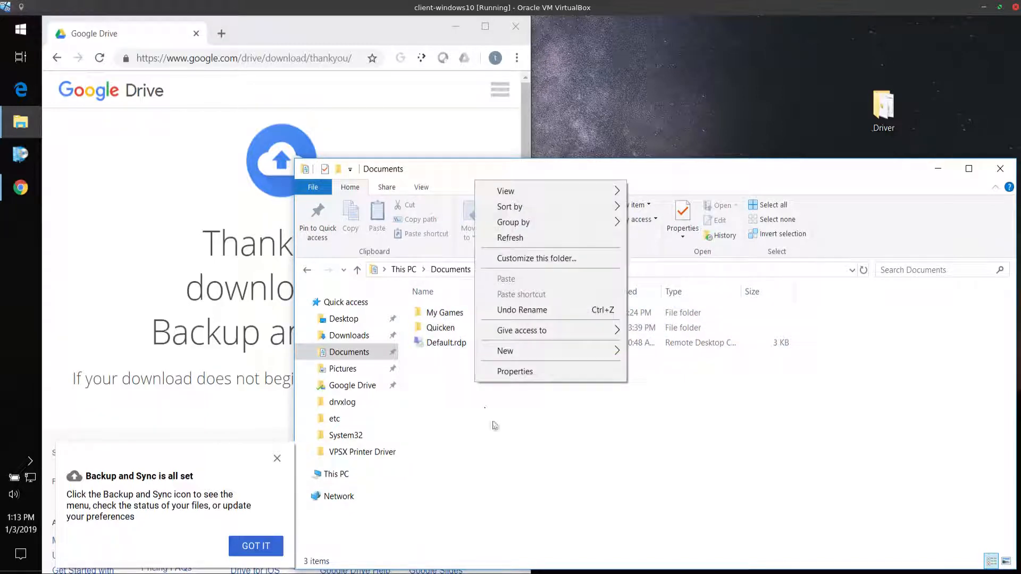
mouse_move(508, 351)
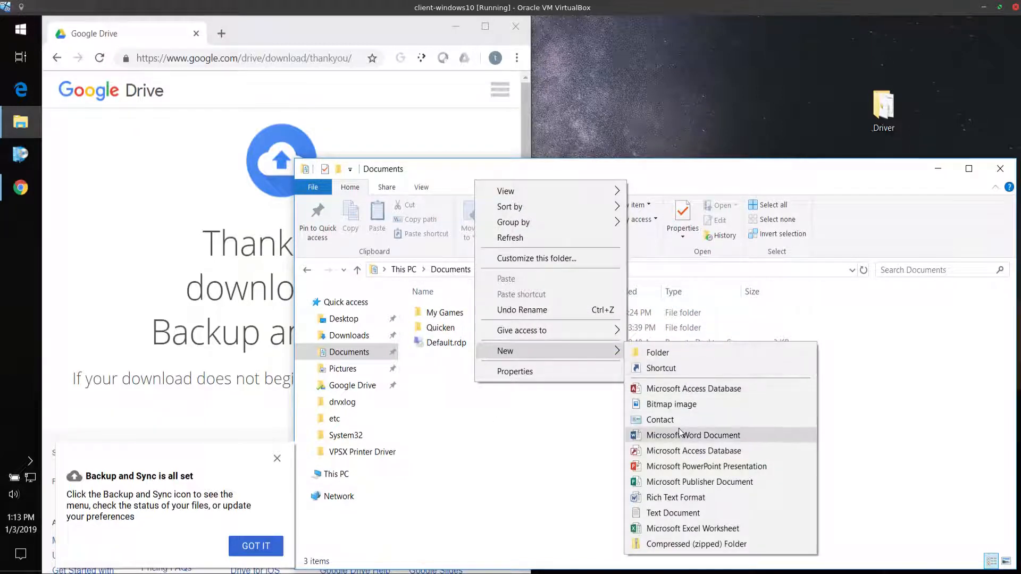
left_click(675, 513)
type("not")
key("Return")
Copy everything in the local Documents folder, including nothing.txt, into the Documents folder inside Google Drive
left_click_drag(501, 461, 427, 307)
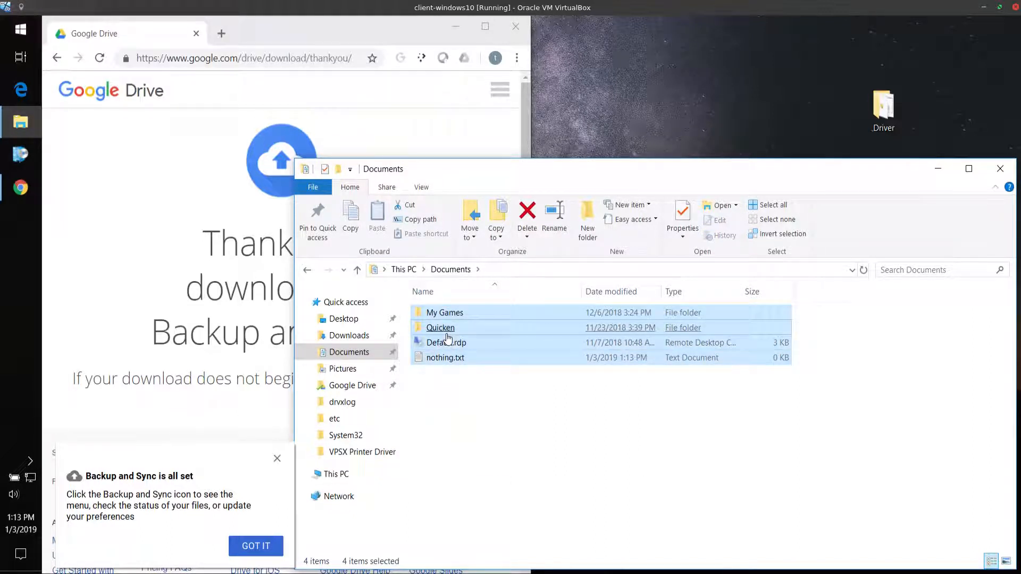
right_click(447, 336)
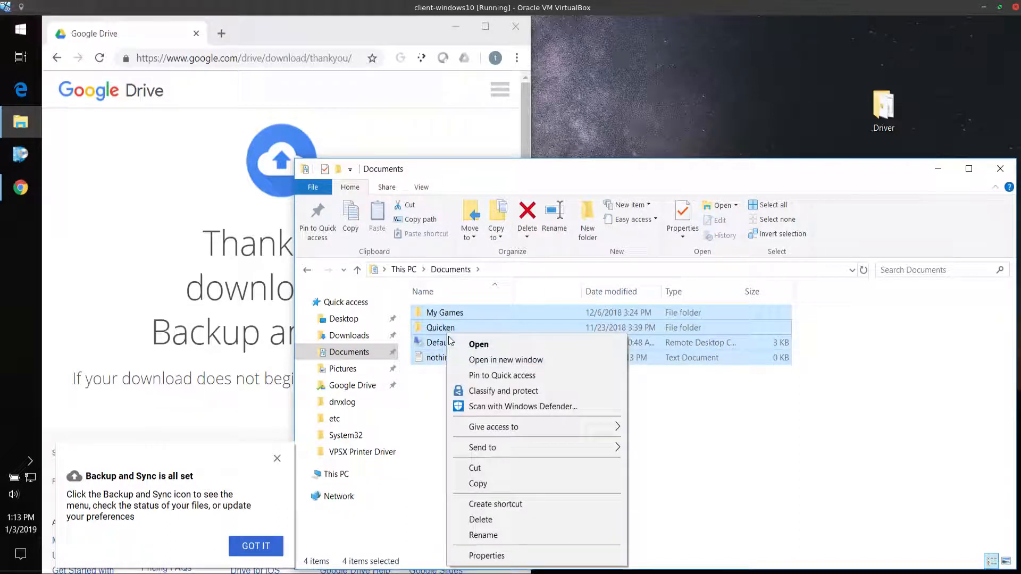
left_click(485, 483)
left_click(322, 387)
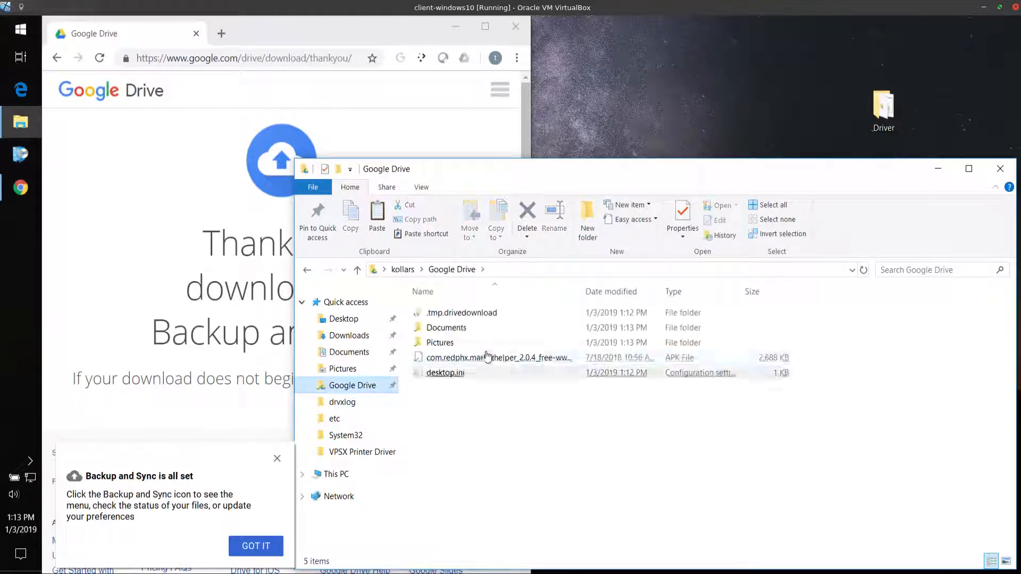
double_click(469, 330)
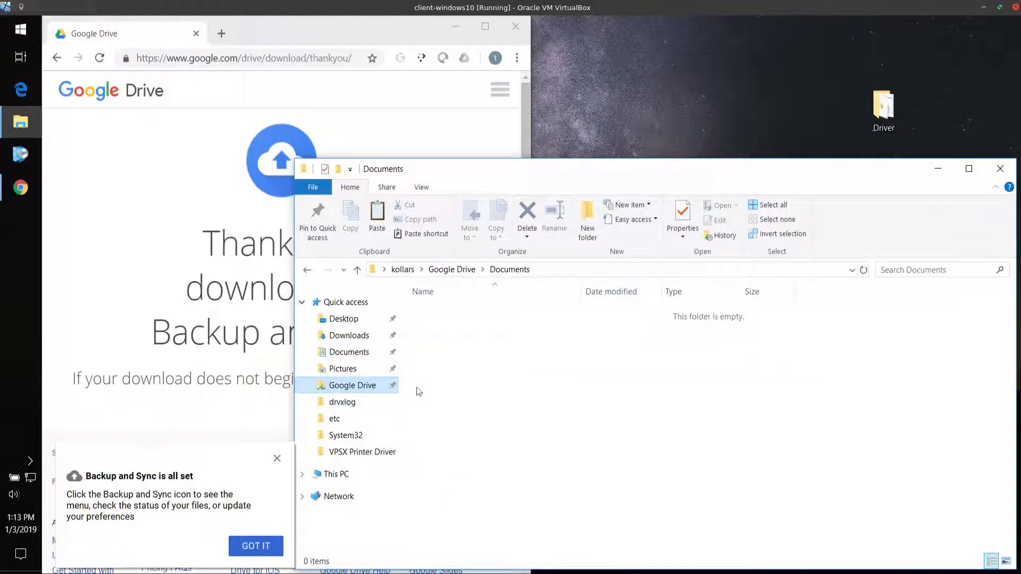
key("ctrl+v")
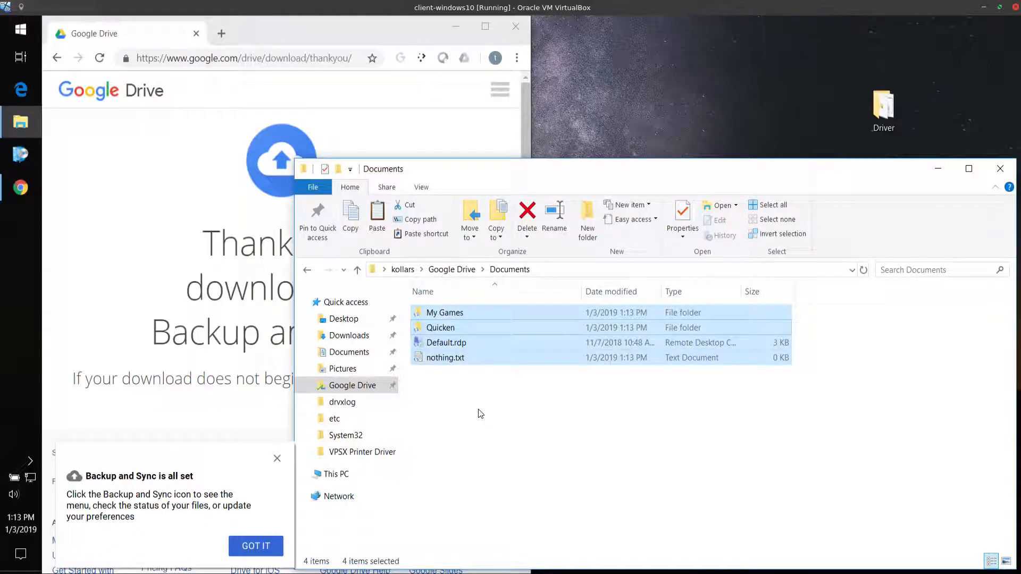
Copy the Camera Roll and Saved Pictures folders from the local Pictures folder into the Pictures folder inside Google Drive
left_click(343, 369)
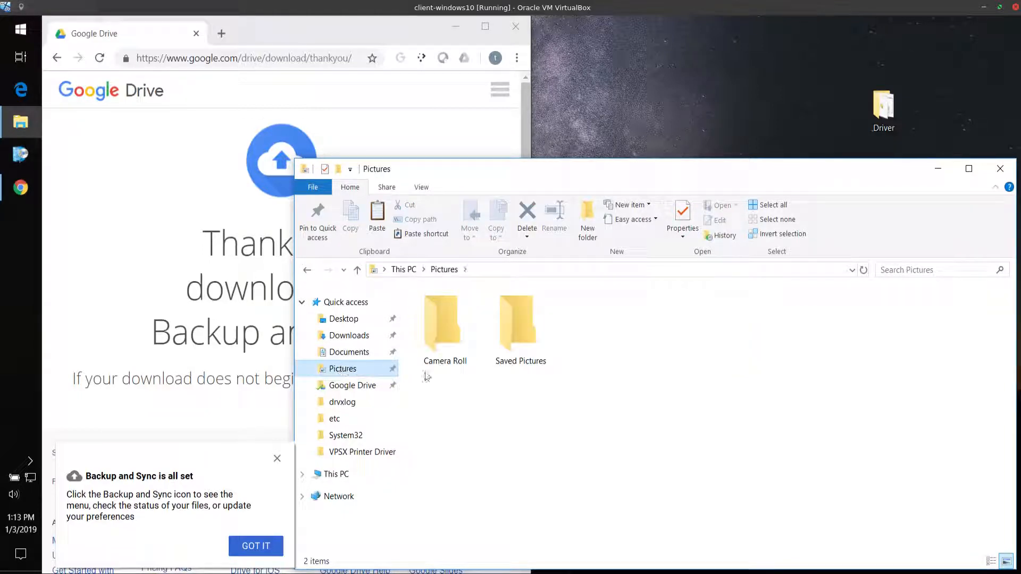
left_click_drag(567, 400, 439, 286)
right_click(450, 327)
left_click(522, 425)
left_click_drag(597, 392, 427, 283)
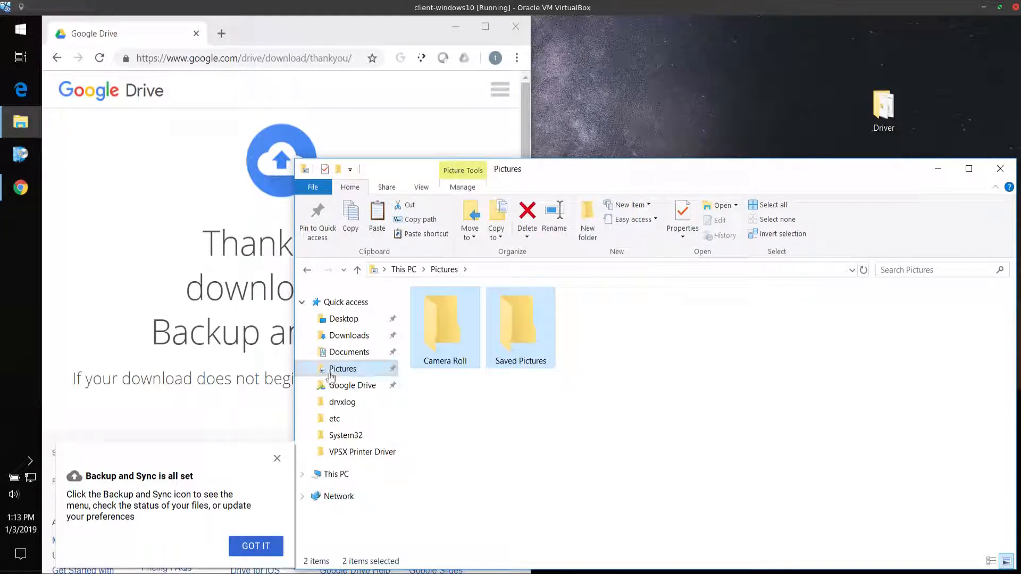
left_click(343, 385)
double_click(461, 349)
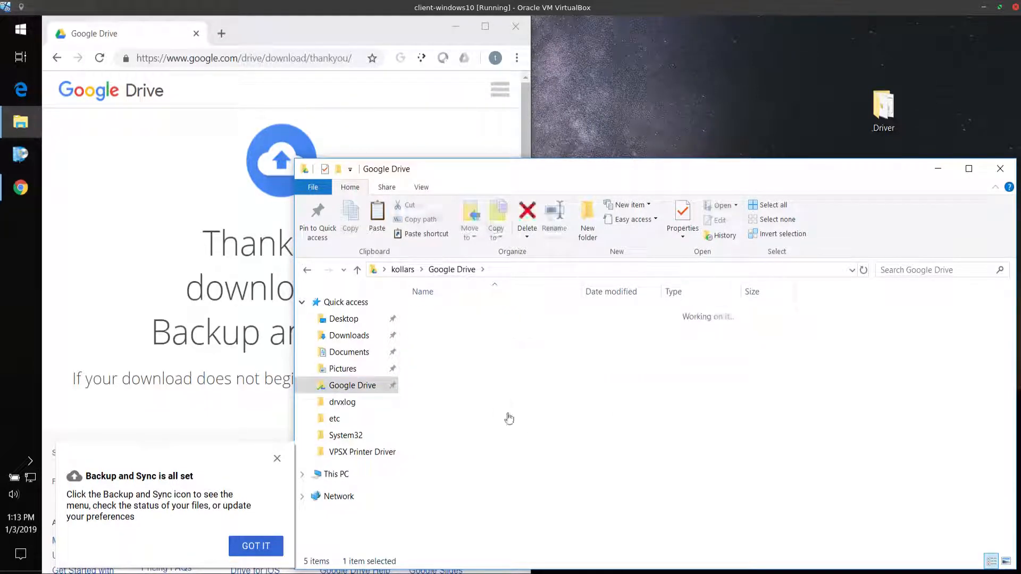
key("ctrl+a")
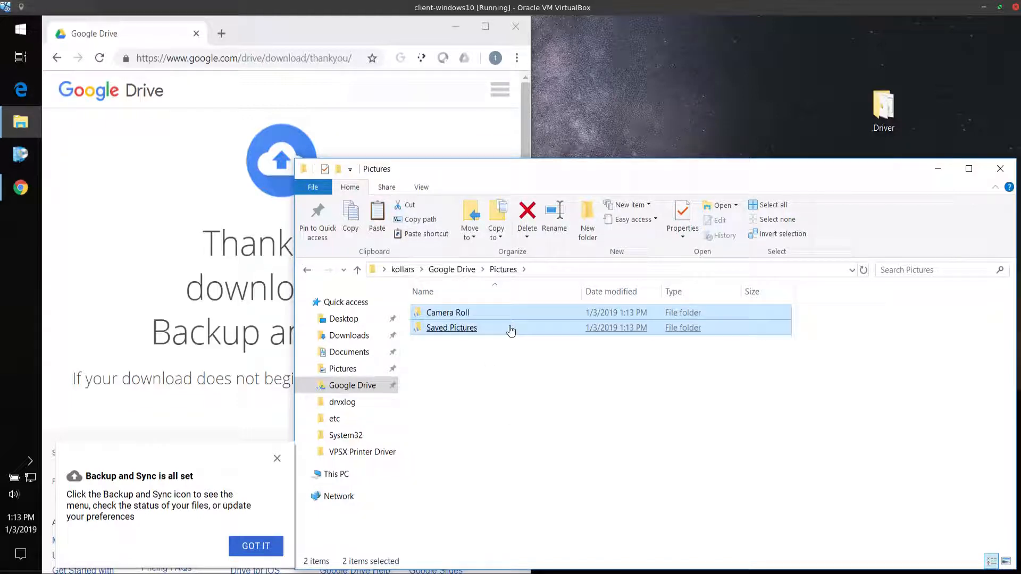
Switch to Chrome and open the Gmail website
left_click(242, 62)
type("mail")
key("Return")
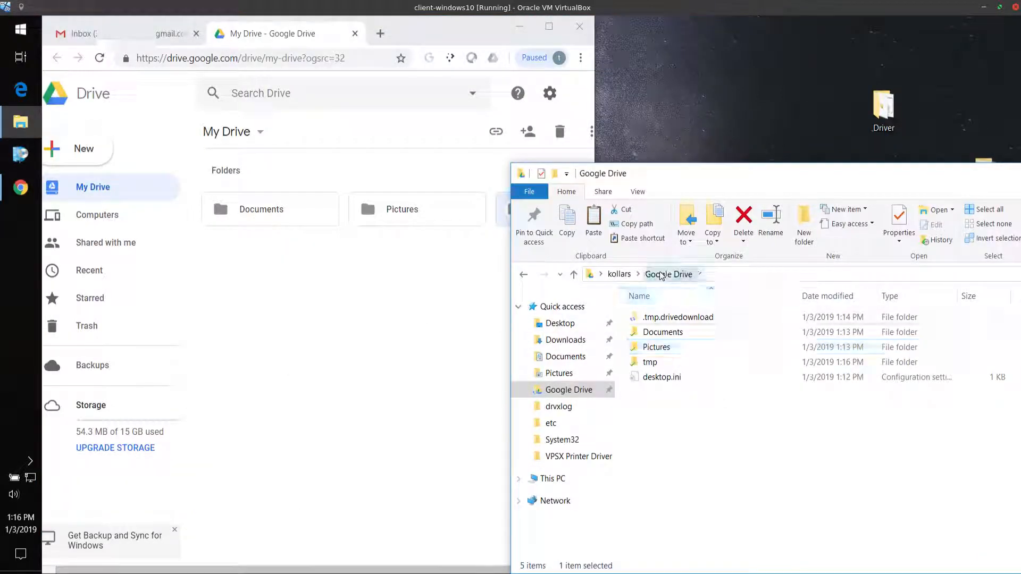
Look through the Documents and Pictures folders inside the local Google Drive folder, and return to Google Drive
double_click(659, 332)
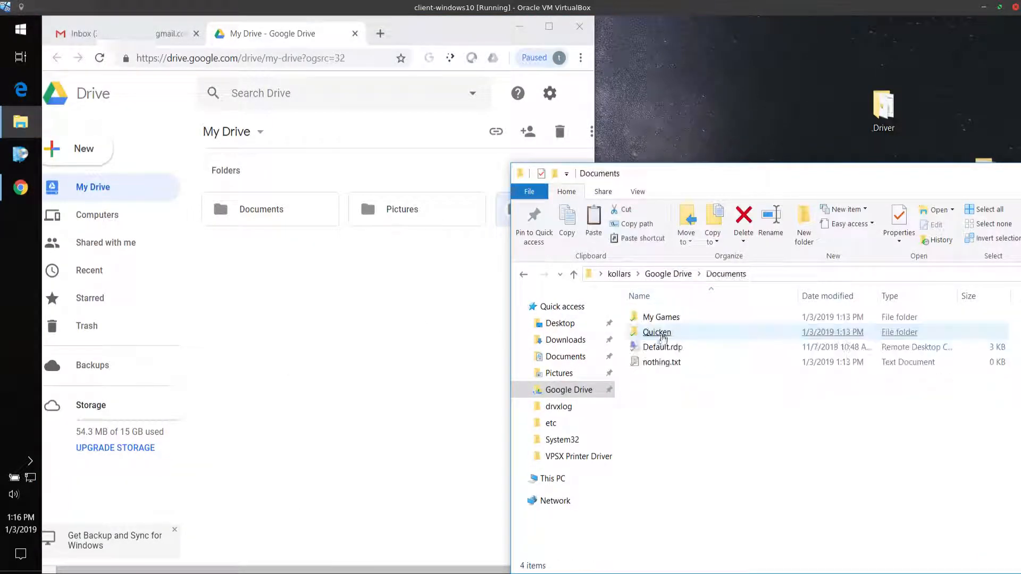
left_click(668, 273)
double_click(662, 346)
left_click(659, 274)
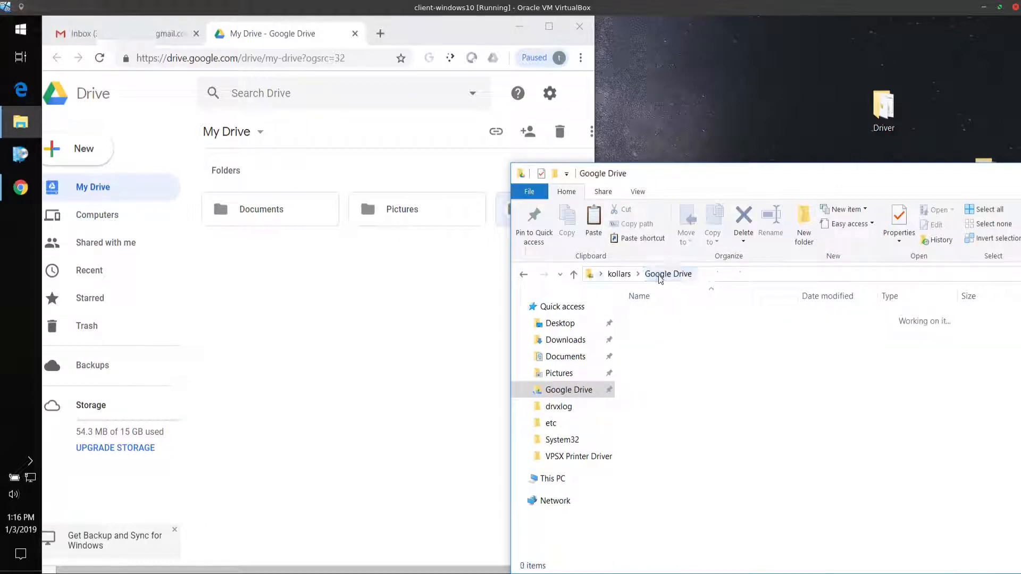
Check the contents of the Documents and Pictures folders in My Drive on the web, and return to File Explorer
left_click(311, 40)
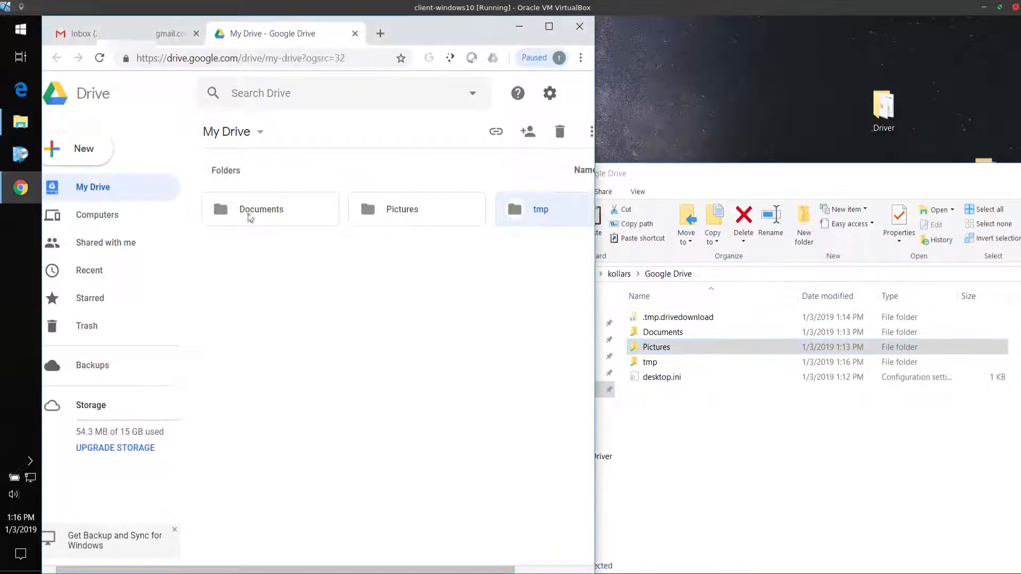
double_click(248, 212)
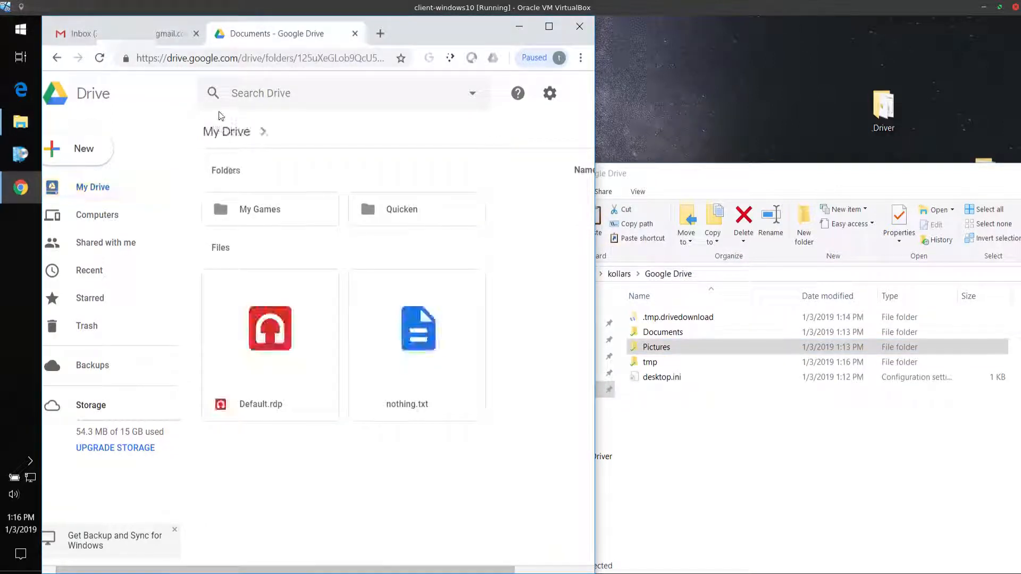
left_click(57, 57)
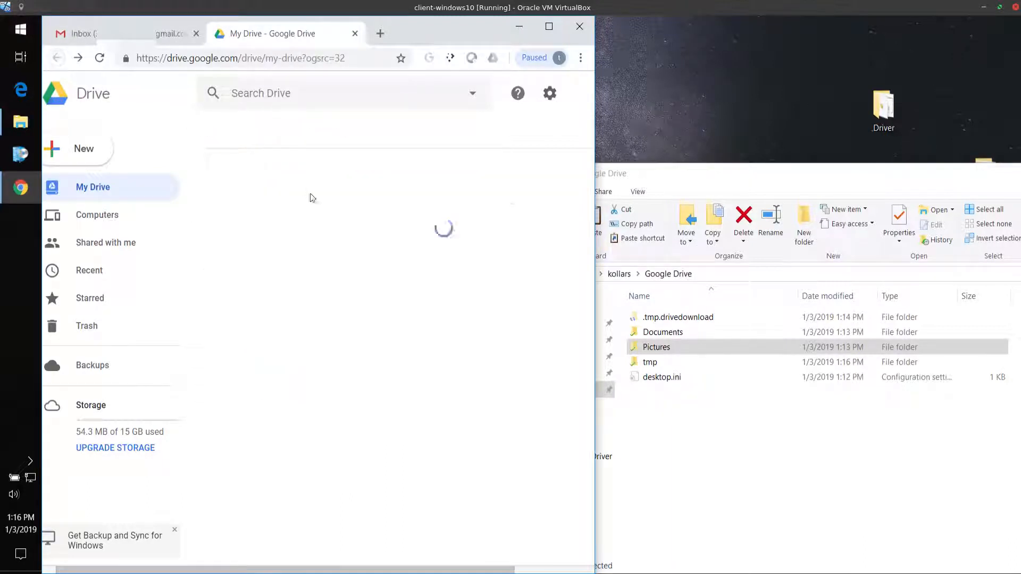
left_click(374, 212)
double_click(374, 213)
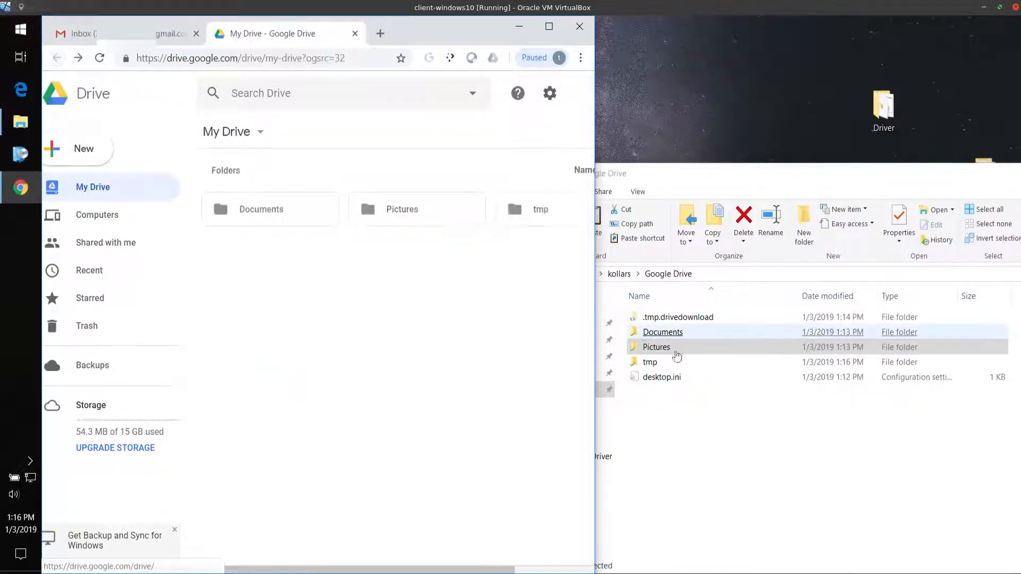
left_click(787, 444)
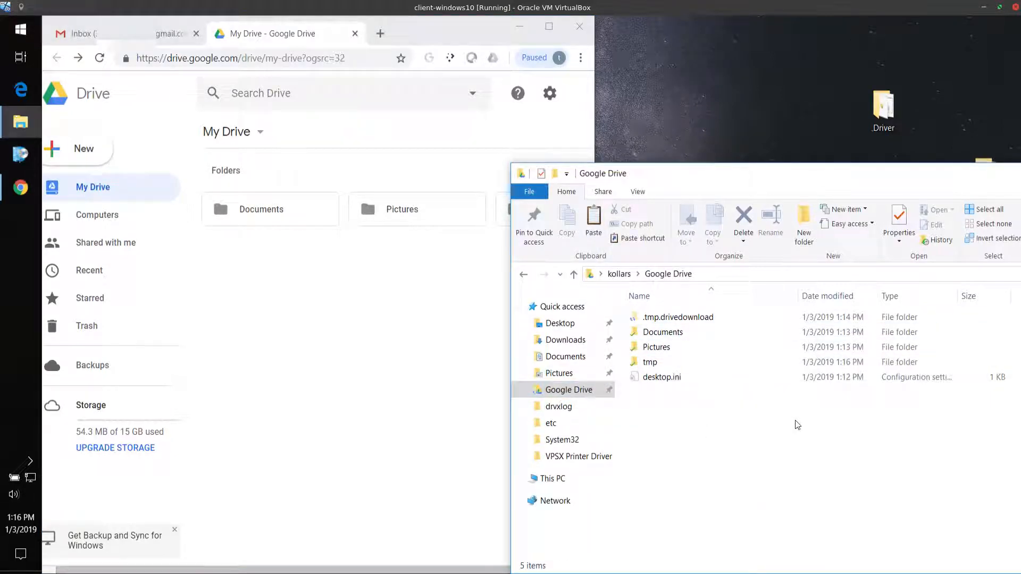
Minimize Chrome to view the local Google Drive folder on its own, and restore My Drive beside it
left_click(519, 26)
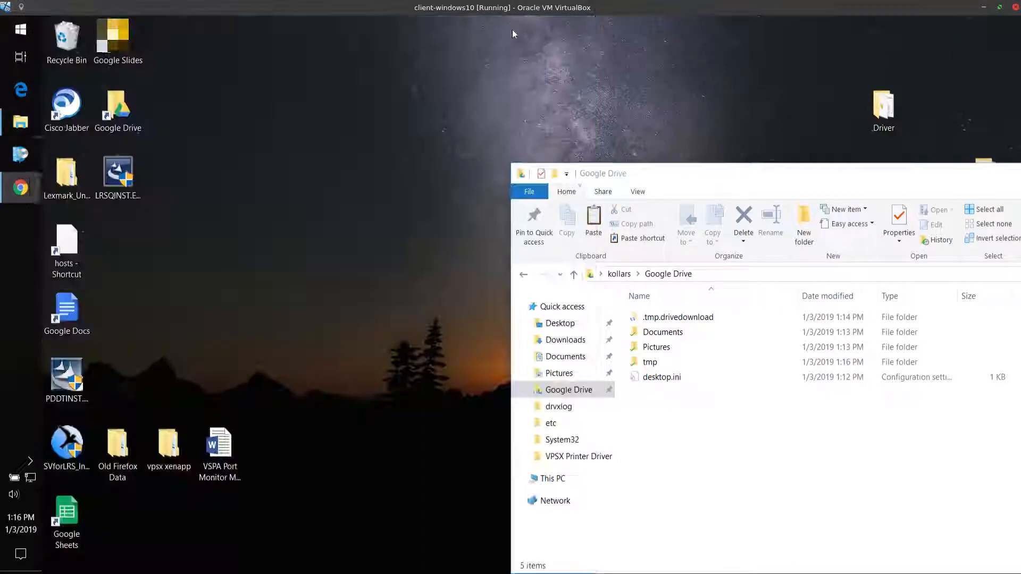
left_click_drag(720, 173, 452, 90)
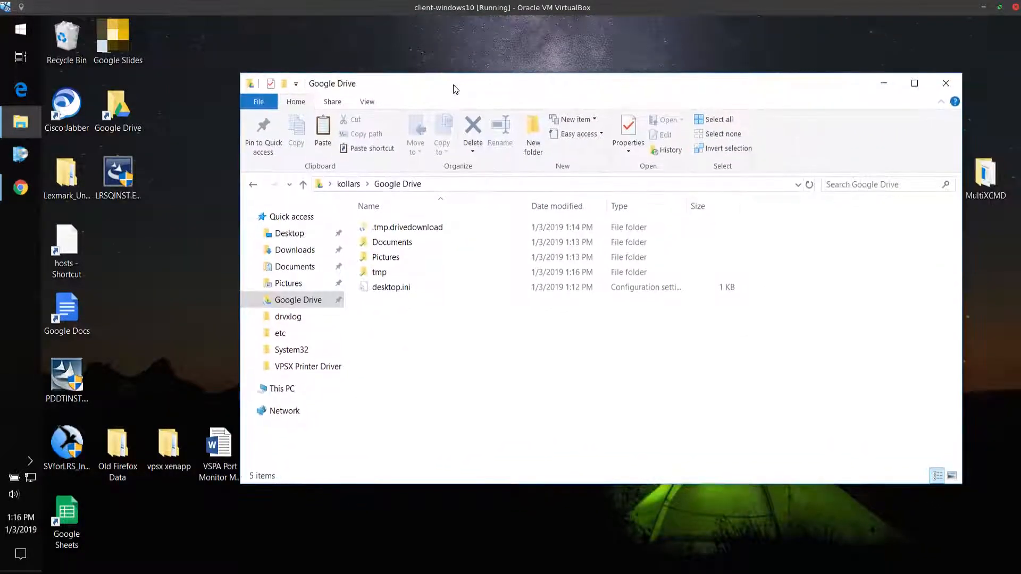
left_click(417, 272)
left_click_drag(424, 85, 669, 136)
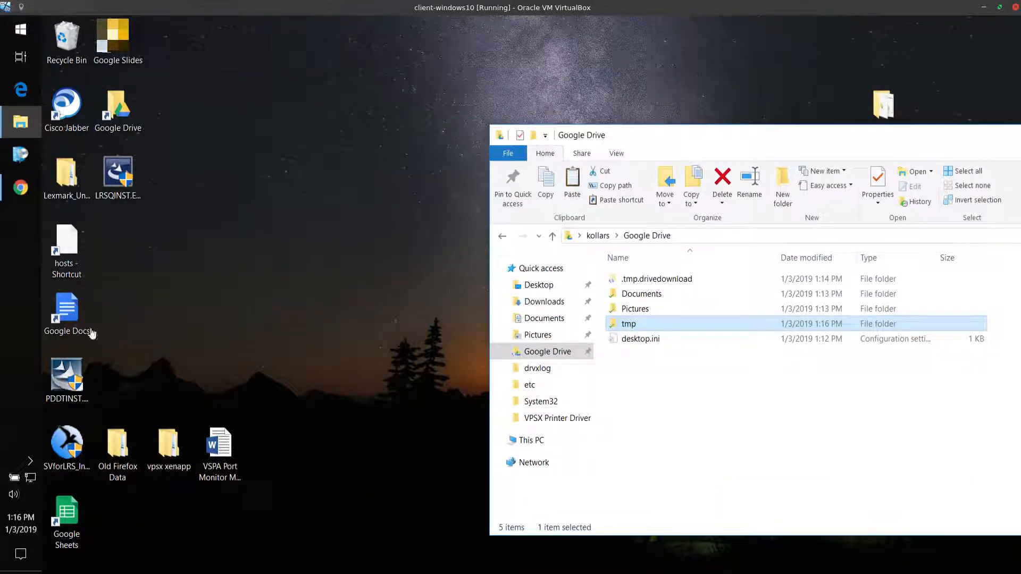
left_click(20, 188)
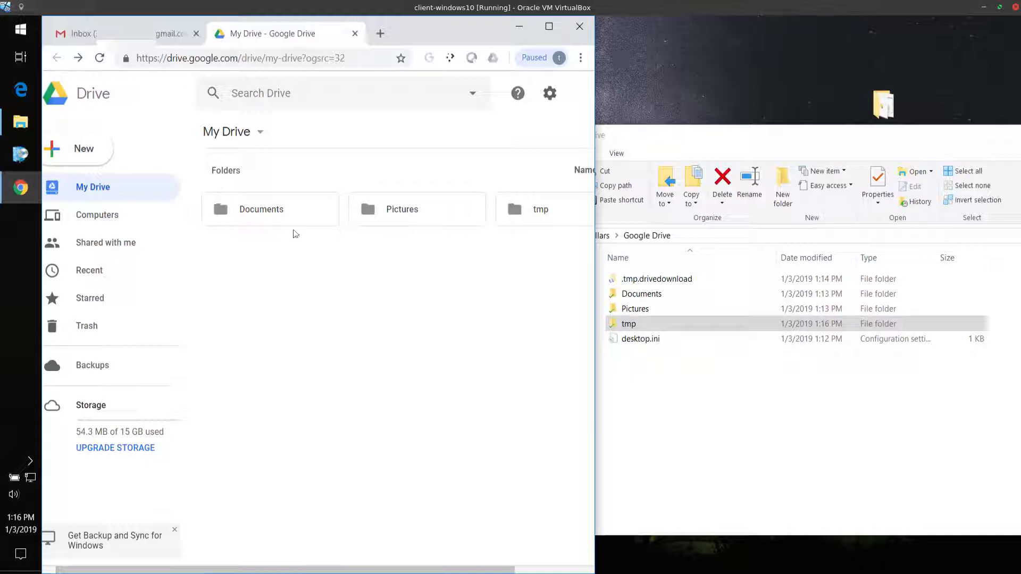
left_click(695, 396)
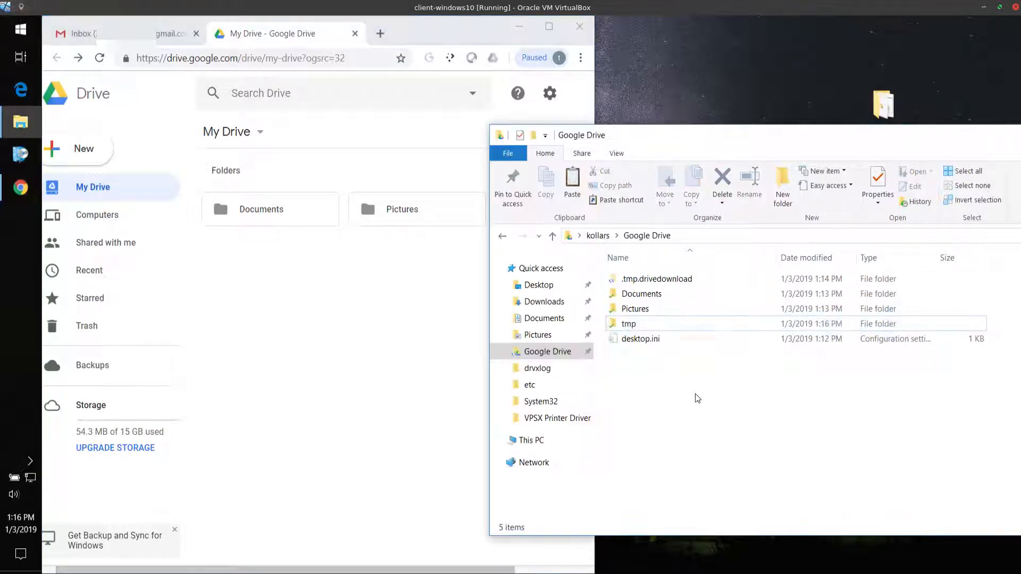
Open the local Documents folder in File Explorer and bring up the location settings in its properties
left_click(541, 319)
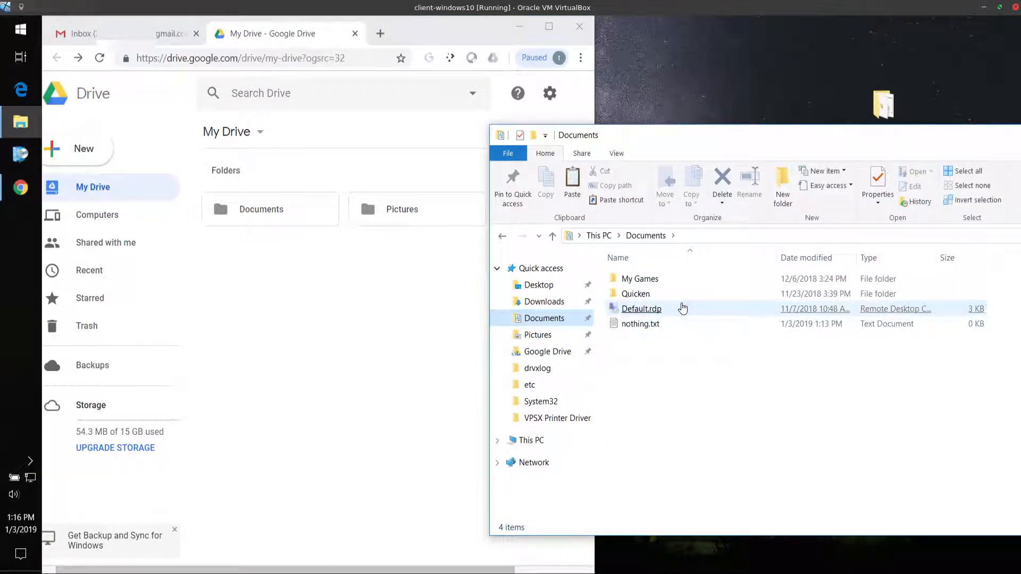
left_click(682, 309)
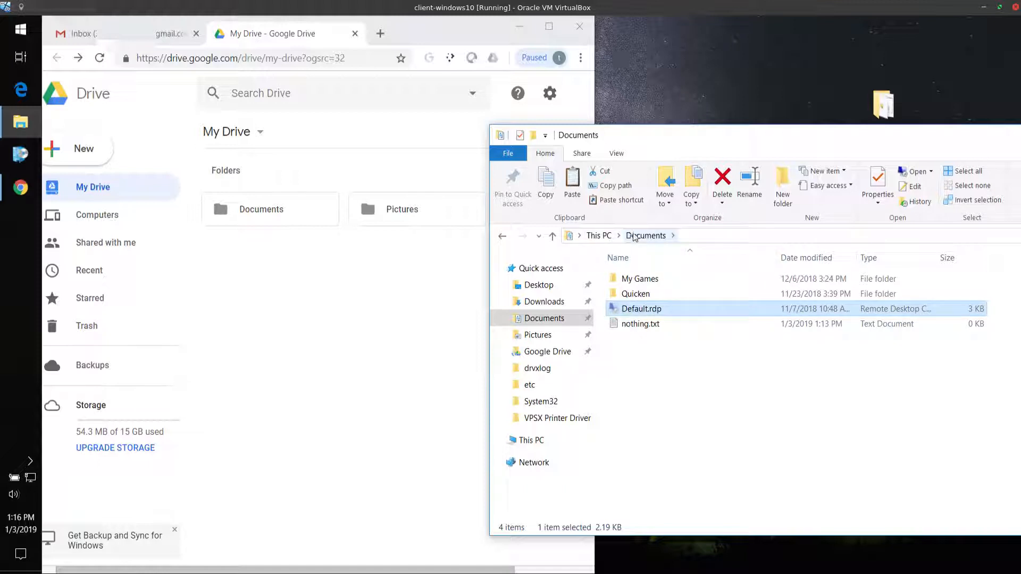
left_click(543, 318)
right_click(543, 319)
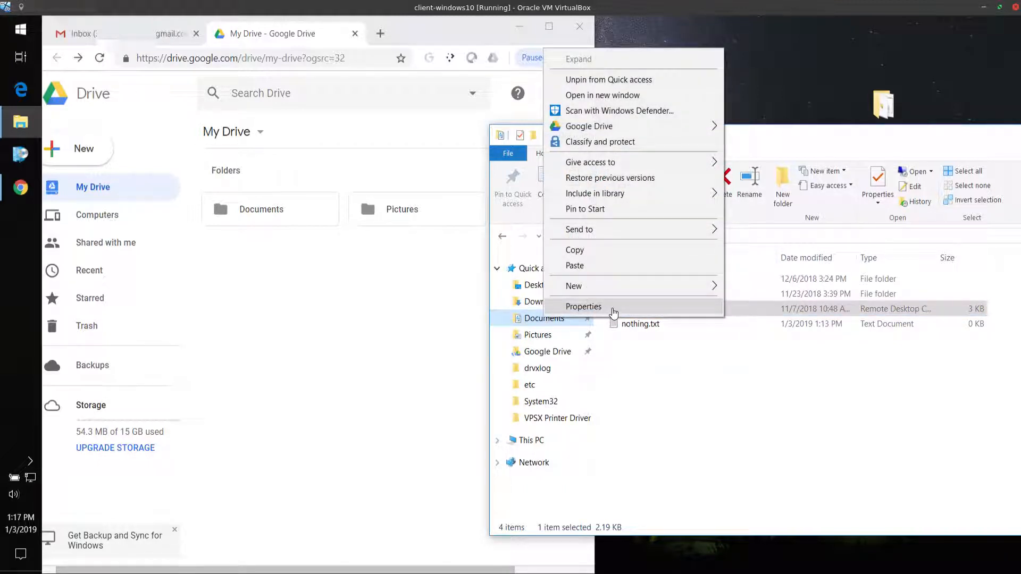
left_click(612, 307)
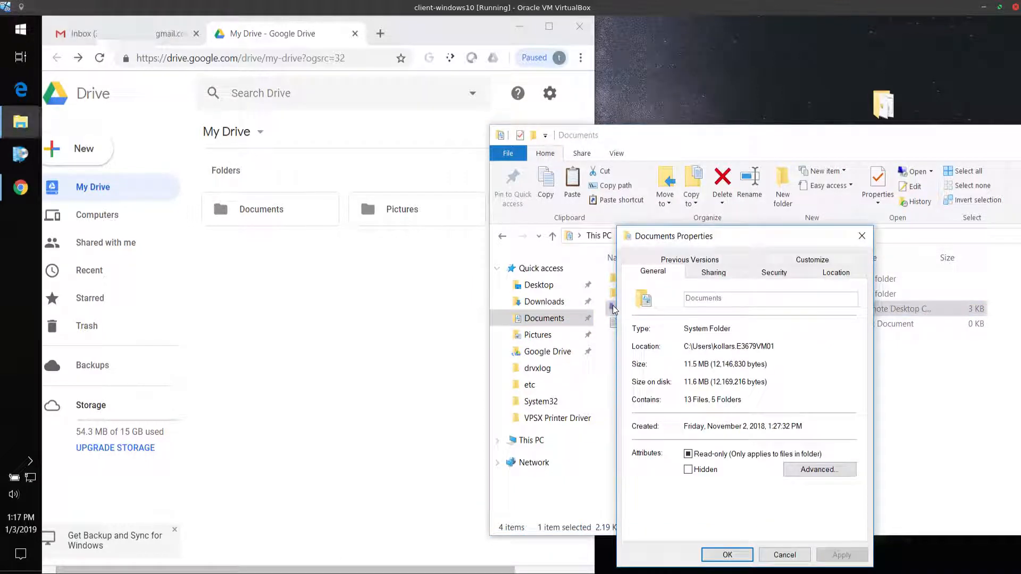
left_click(834, 273)
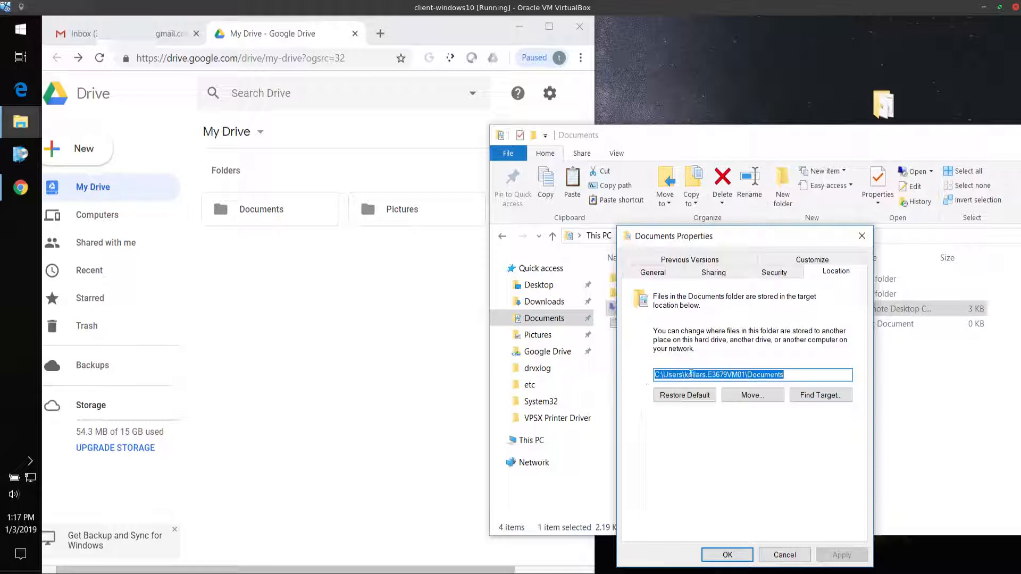
Replace the Documents folder's target location with the Documents folder inside the local Google Drive folder
left_click(657, 375)
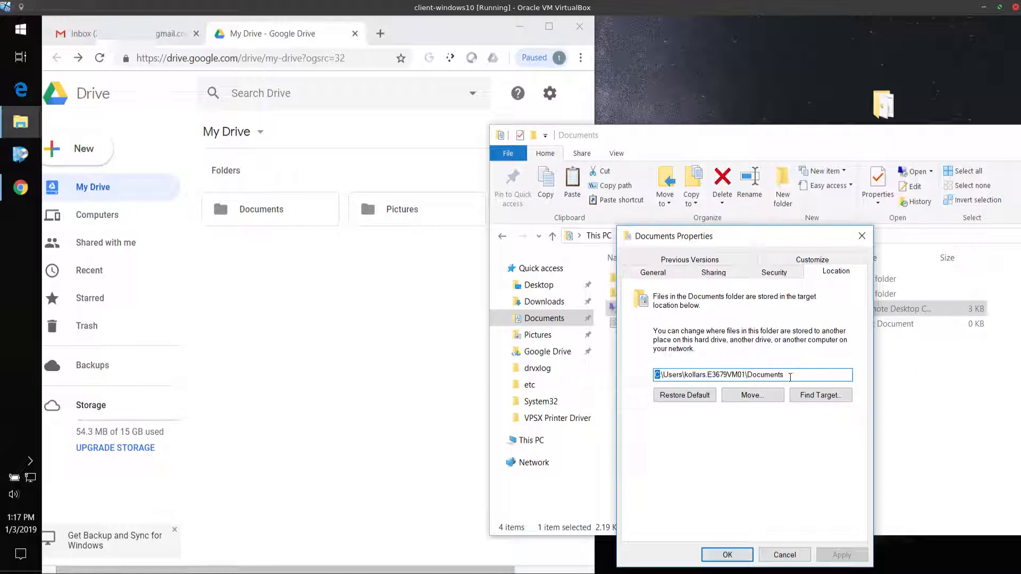
left_click_drag(792, 377, 641, 383)
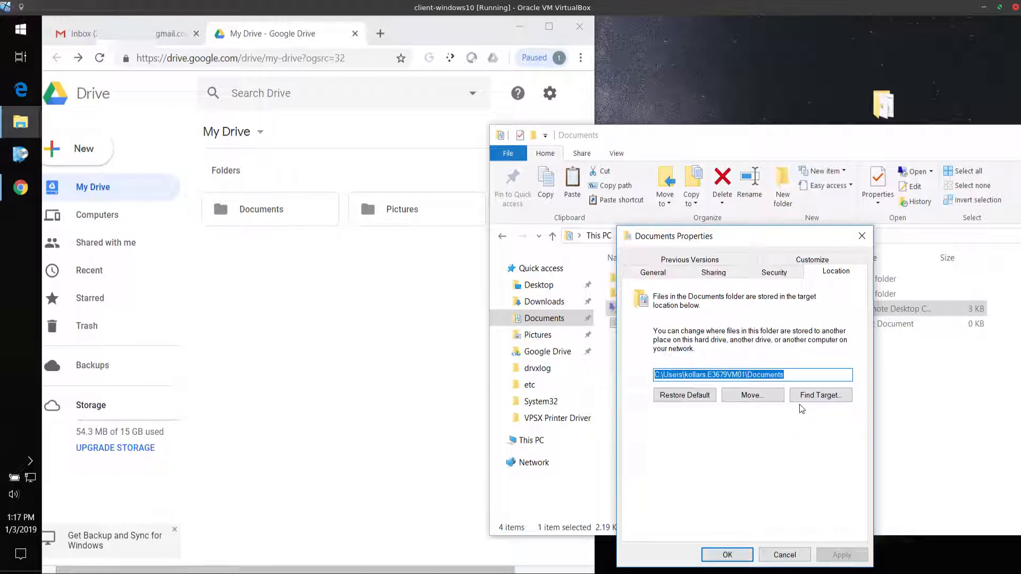
key("Delete")
left_click(760, 395)
left_click(597, 370)
double_click(684, 314)
left_click(904, 508)
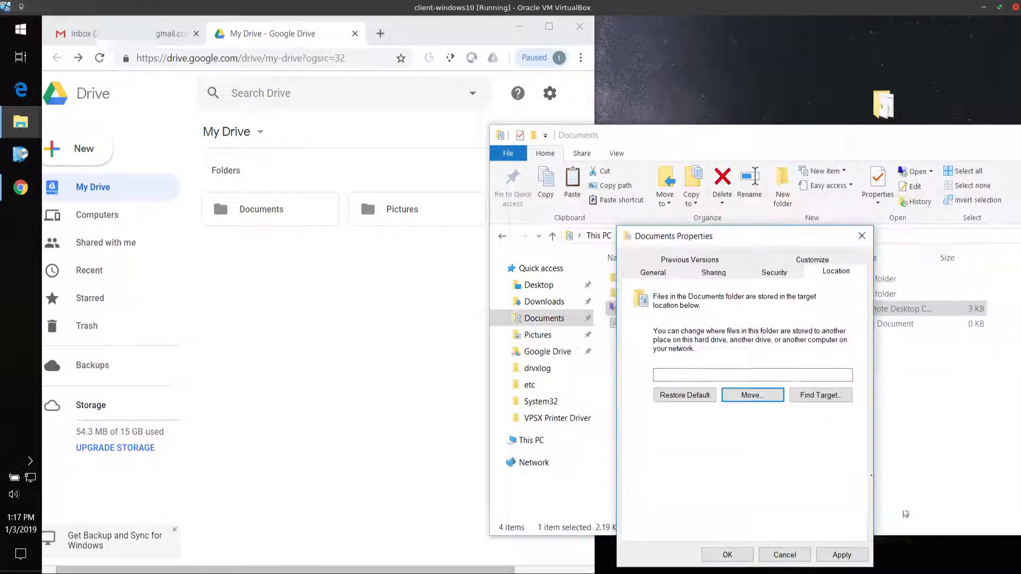
Apply the new location, moving the existing files there and skipping those with the same names in the destination
left_click(741, 553)
left_click(585, 332)
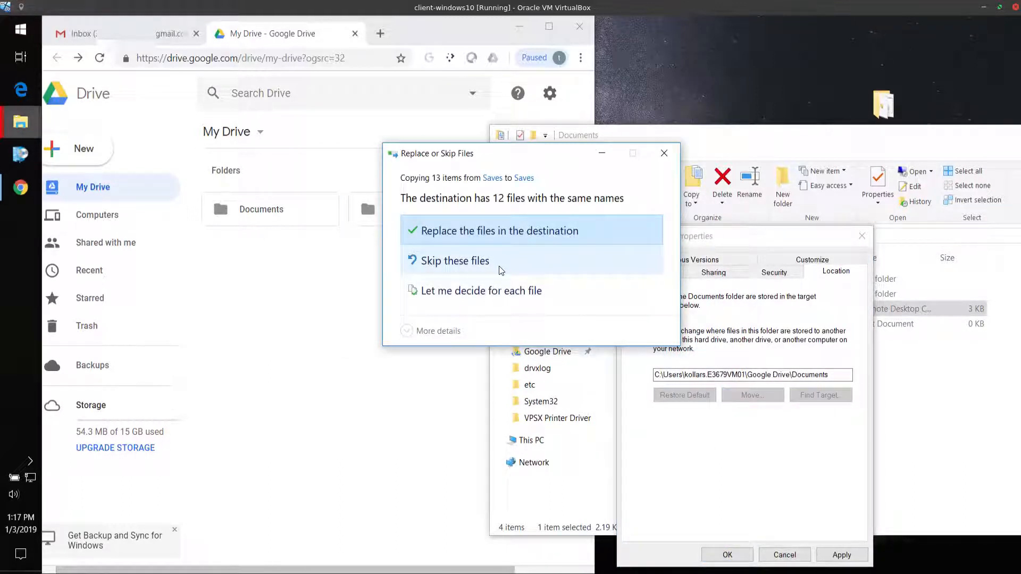
left_click(500, 271)
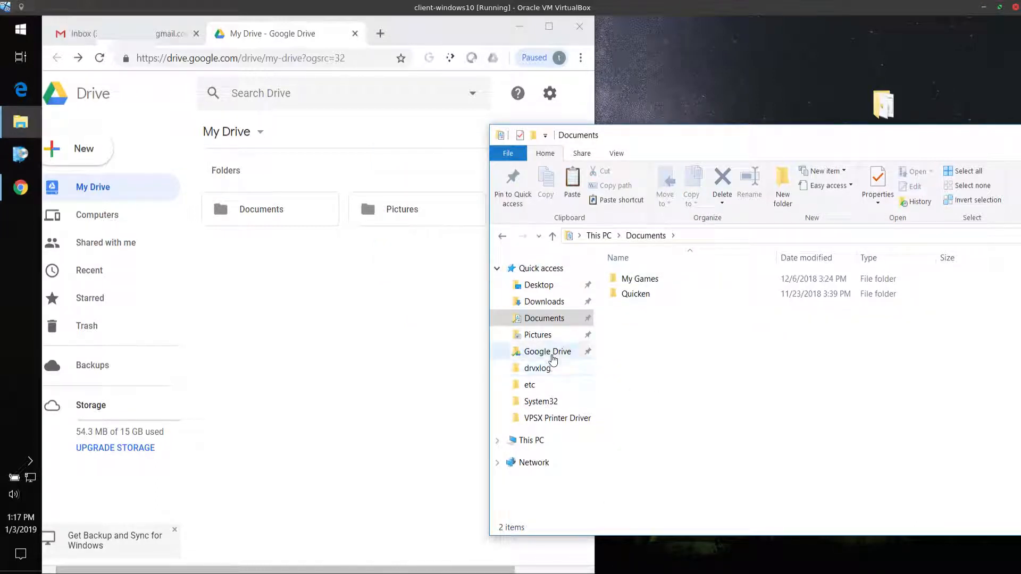
Compare the contents of the relocated Documents folder with the Documents folder in My Drive on the web
left_click(550, 352)
left_click(552, 319)
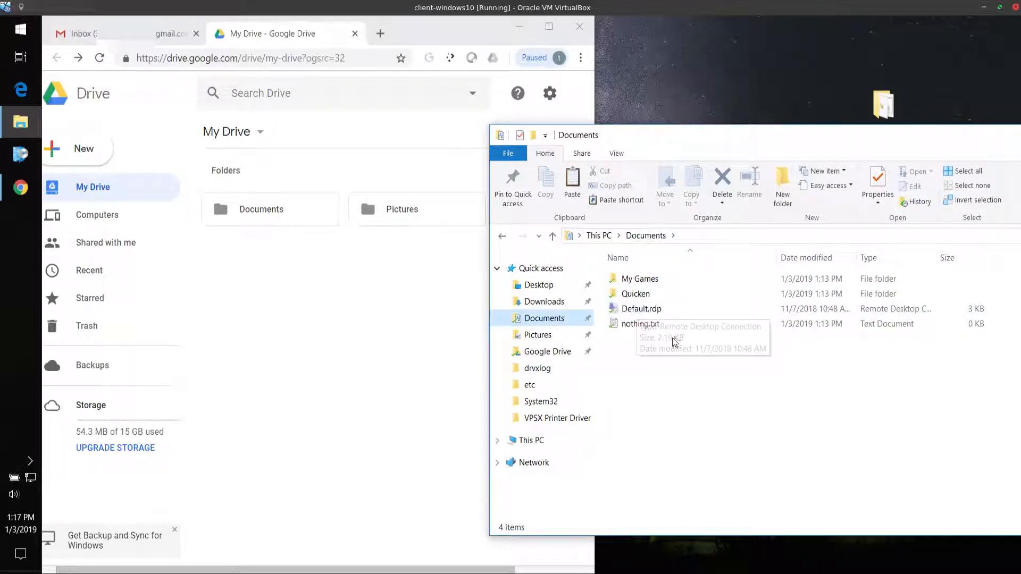
double_click(257, 209)
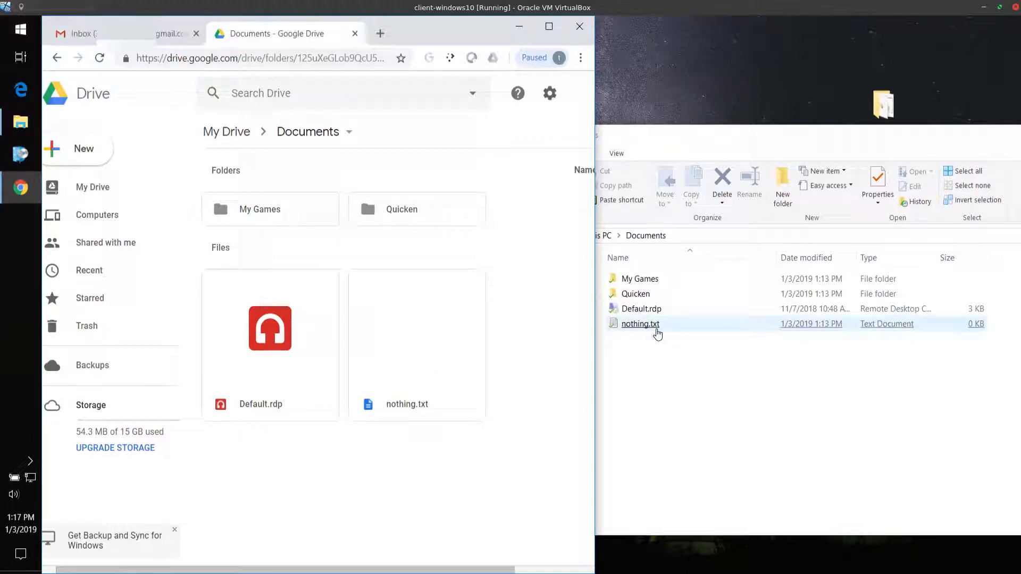
Create a new text document named nothing2.txt in the local Documents folder
right_click(661, 383)
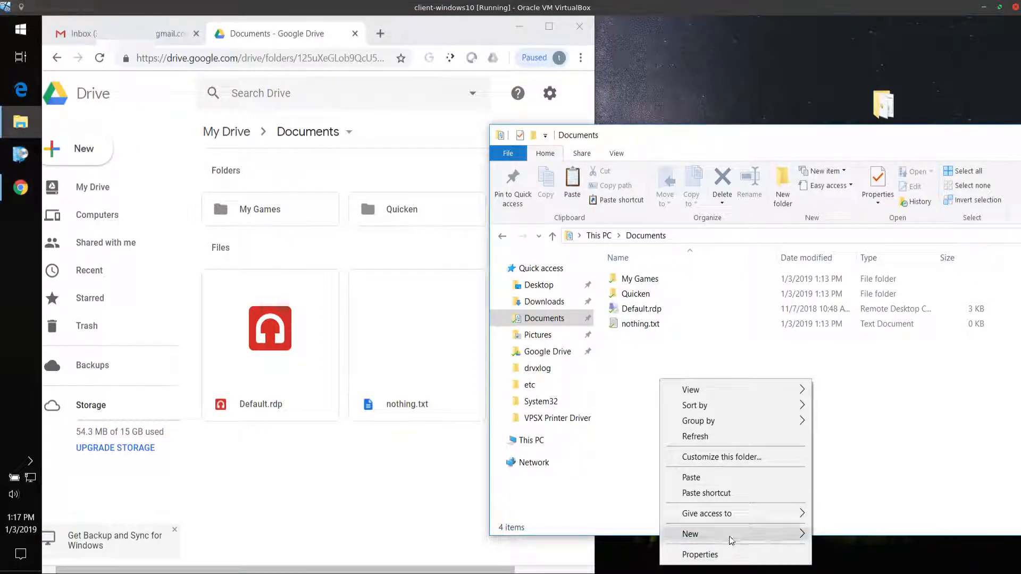
mouse_move(735, 533)
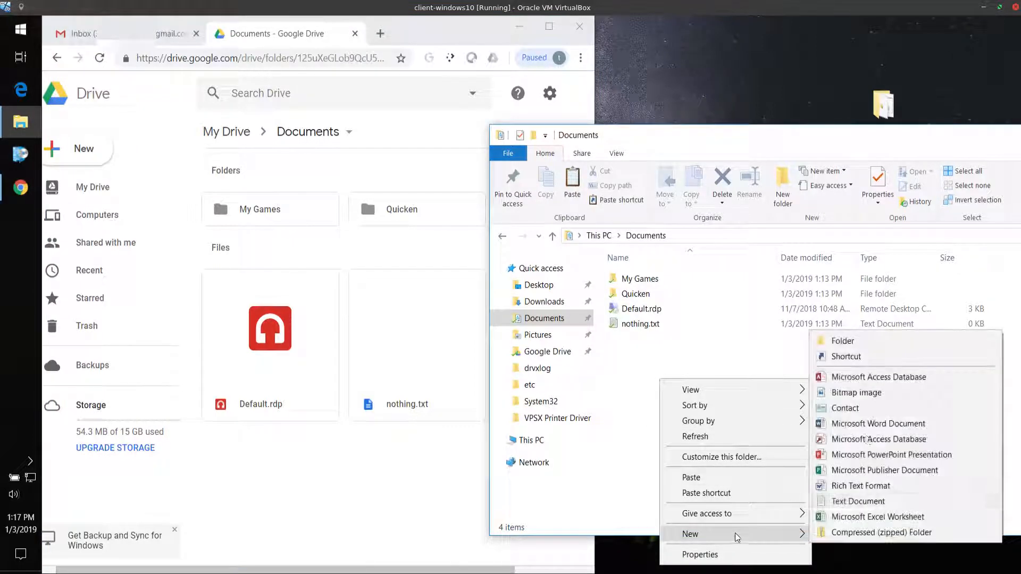
left_click(856, 499)
type("nothing2.txt")
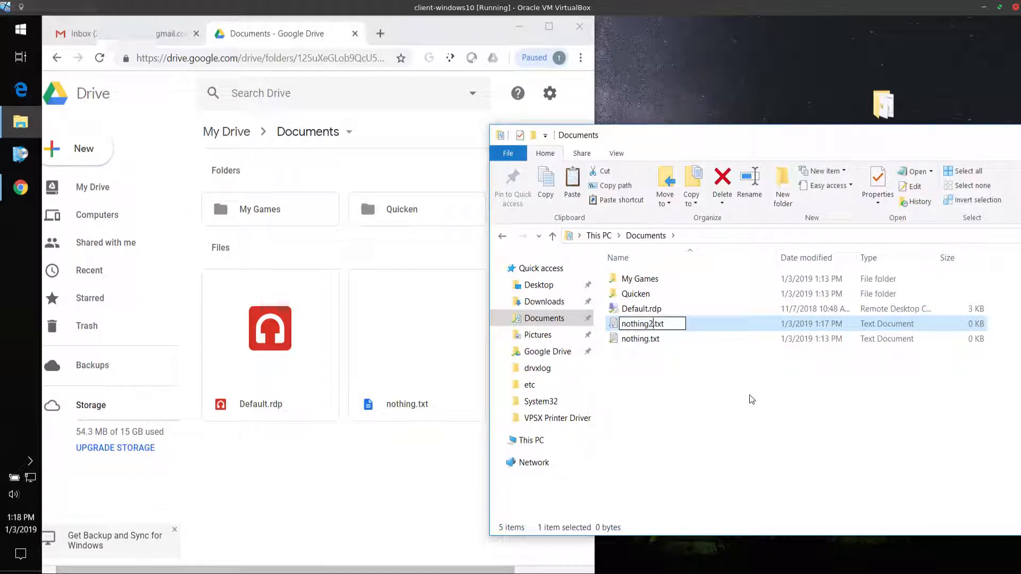
key("Return")
left_click(696, 417)
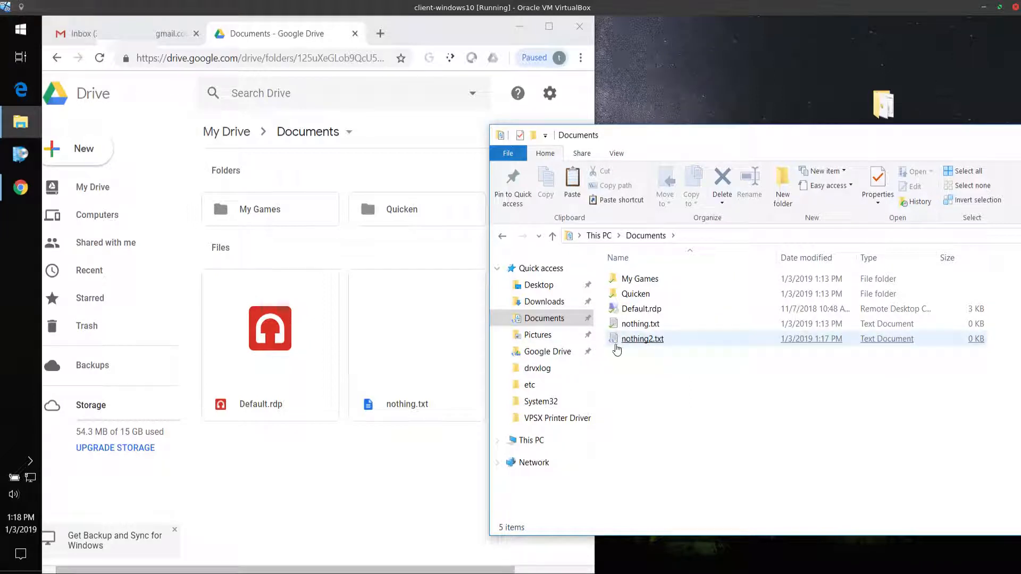
Check for nothing2.txt in both the local and the web Documents folders, and return to File Explorer
left_click(614, 346)
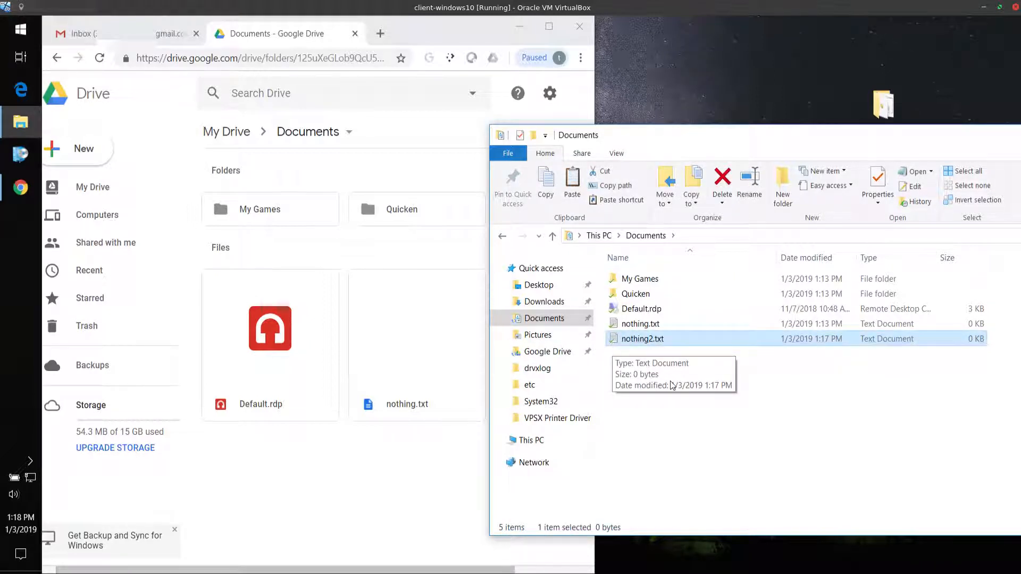
left_click(376, 483)
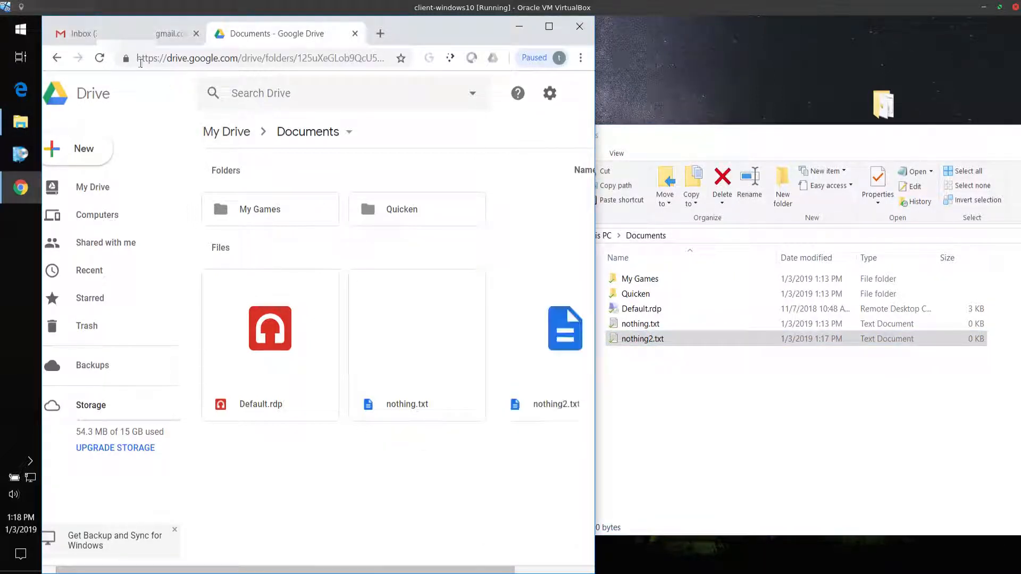
left_click(553, 380)
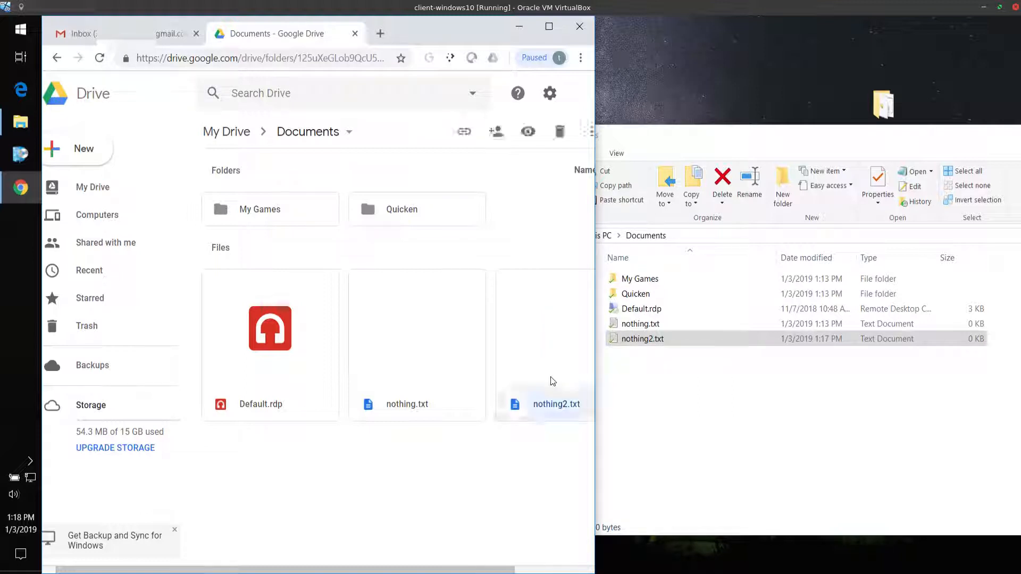
left_click(745, 457)
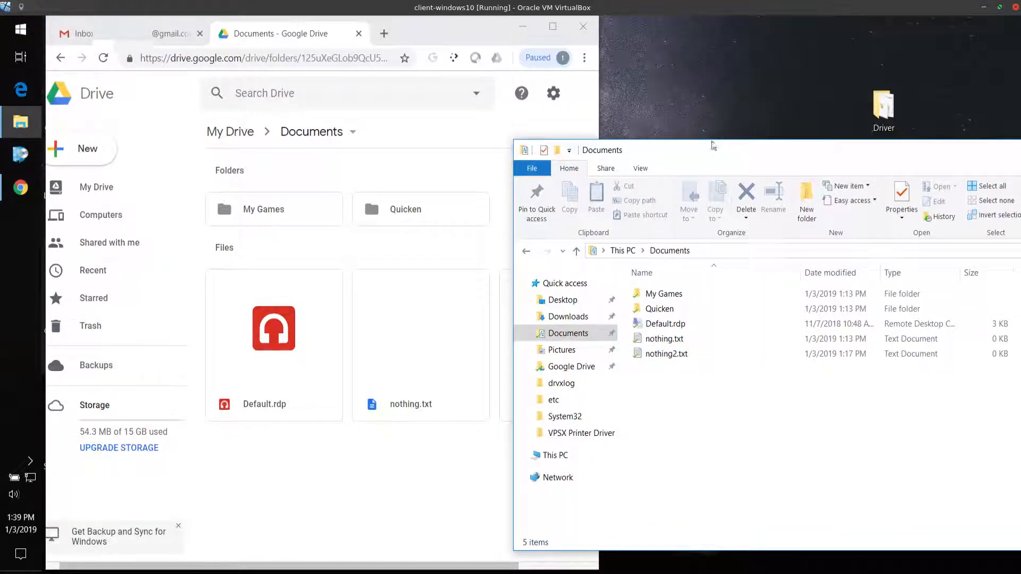
Move the File Explorer window showing Documents slightly higher on the desktop
left_click_drag(715, 157, 709, 103)
left_click(694, 303)
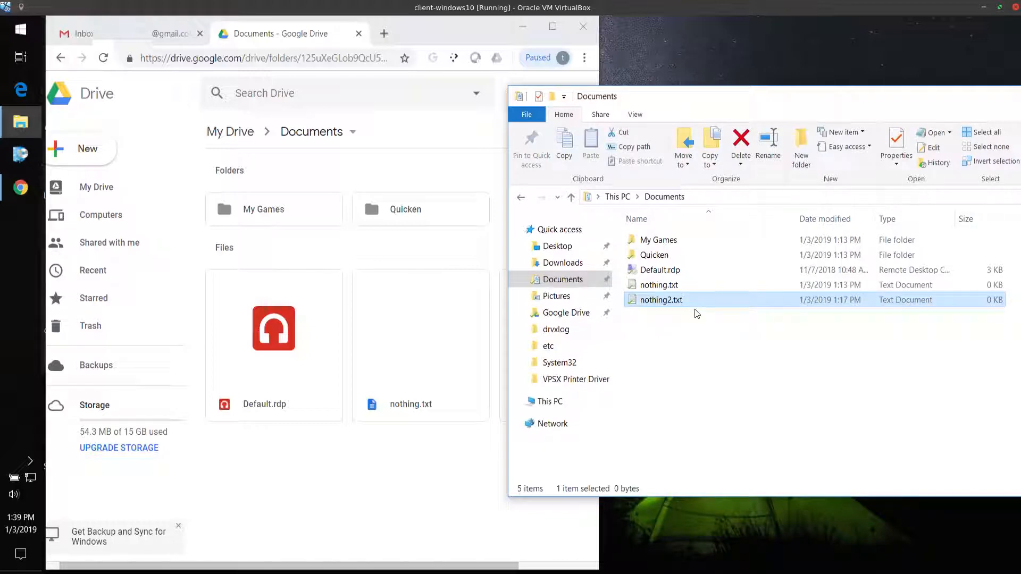
left_click(20, 29)
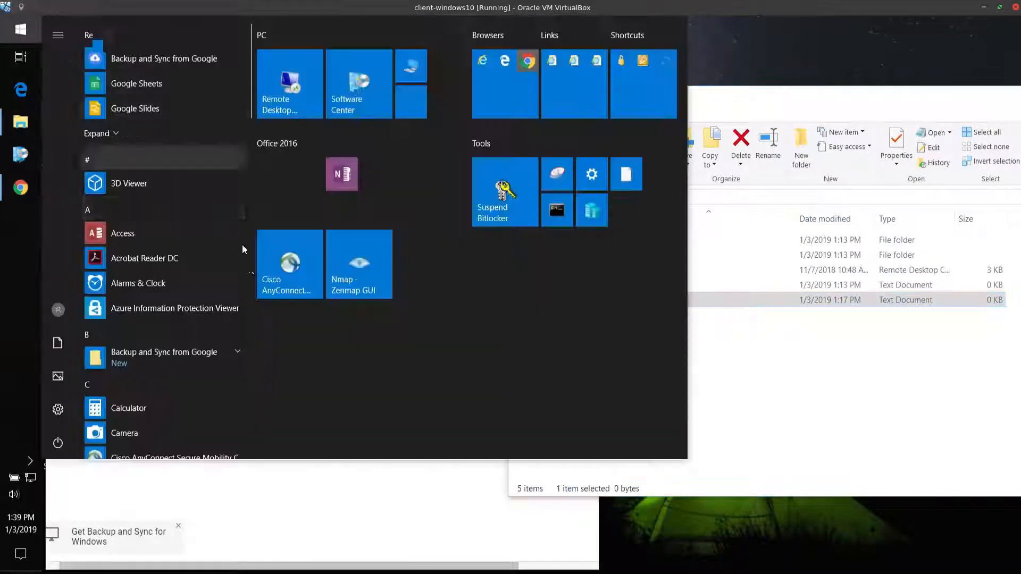
left_click(705, 387)
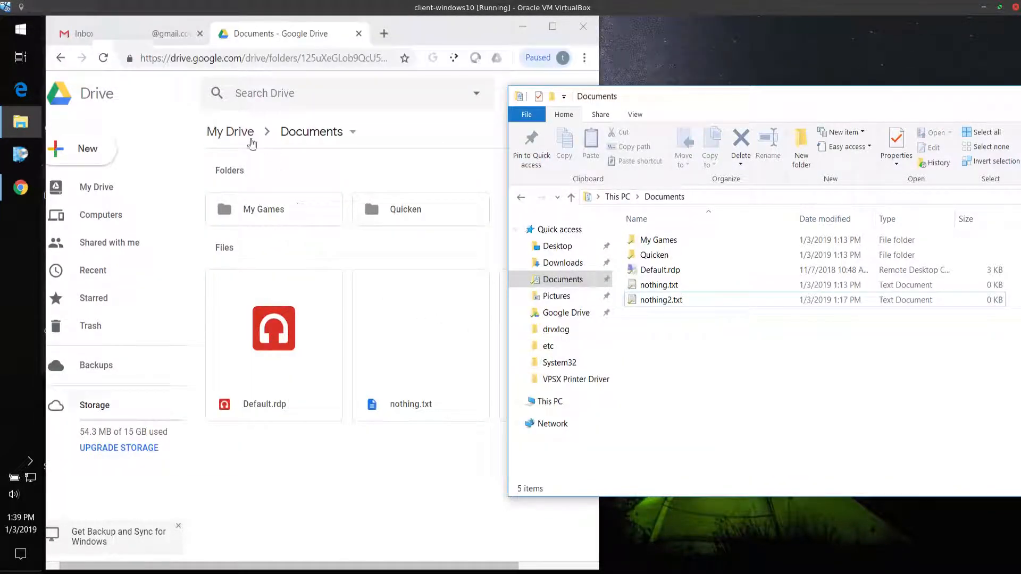
Create a blank Google Docs document in the web Documents folder, enter "Nothing 3" as text and title, and close it
left_click(98, 157)
mouse_move(170, 248)
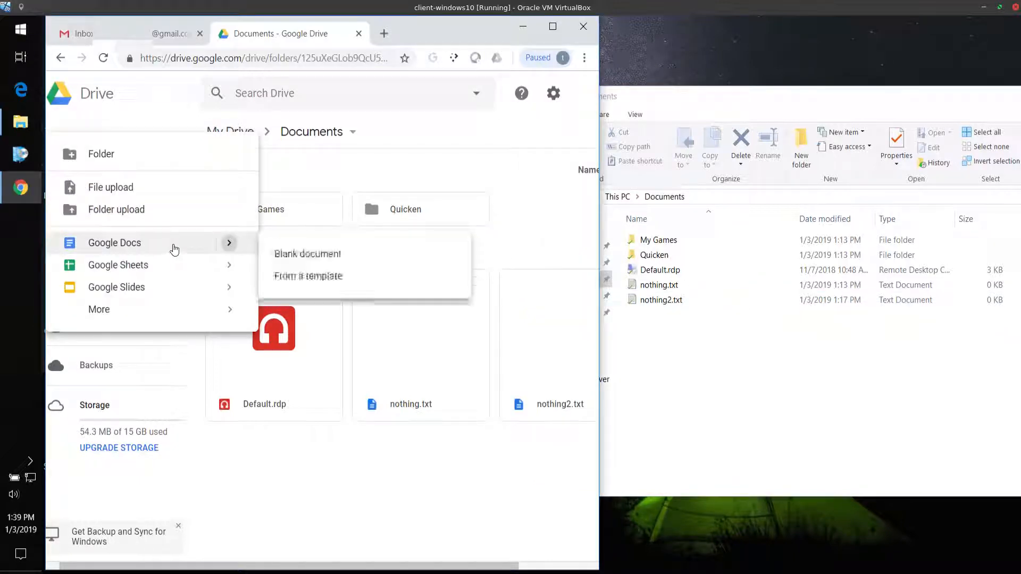
left_click(276, 255)
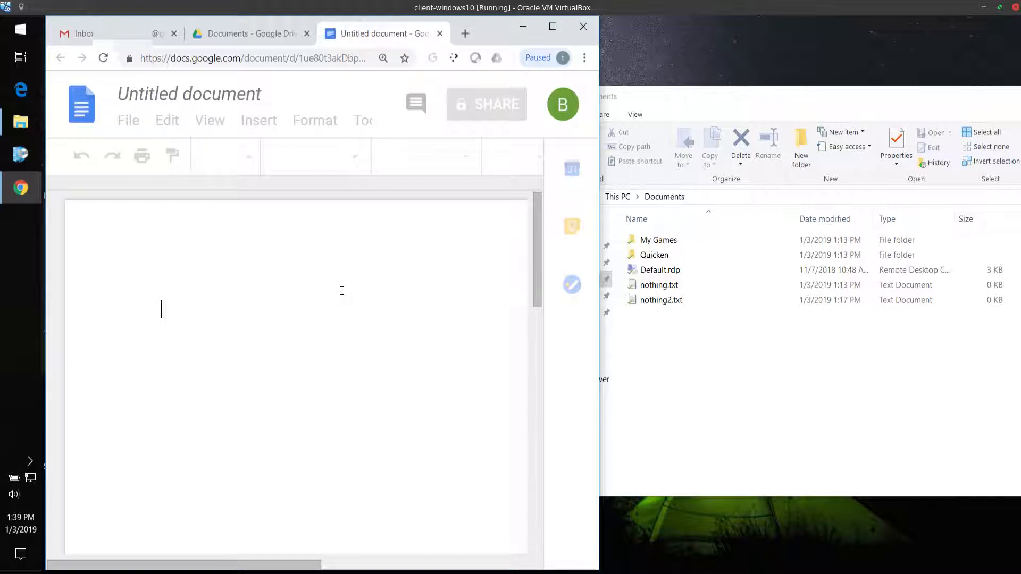
type("nothing 3")
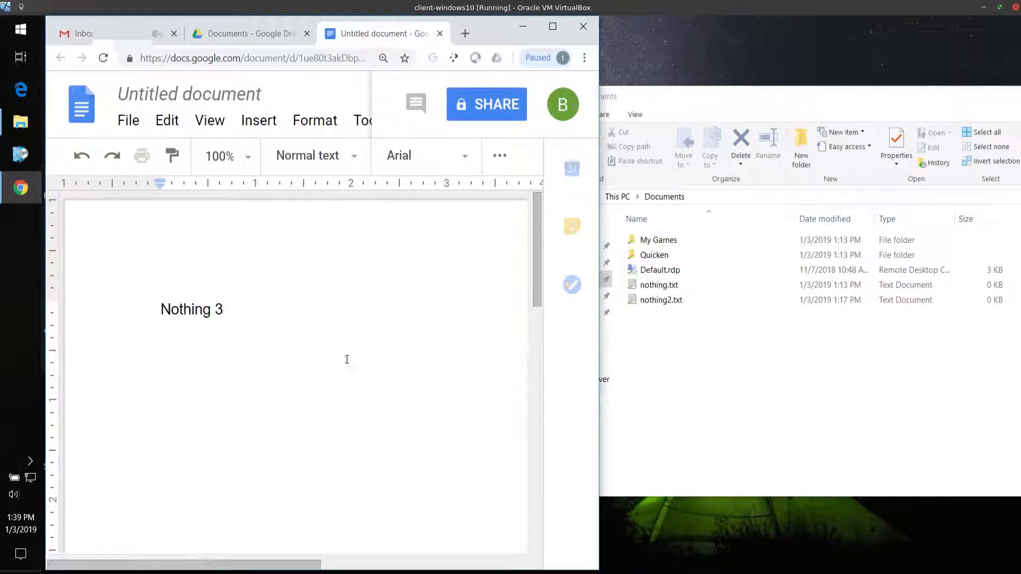
left_click(219, 93)
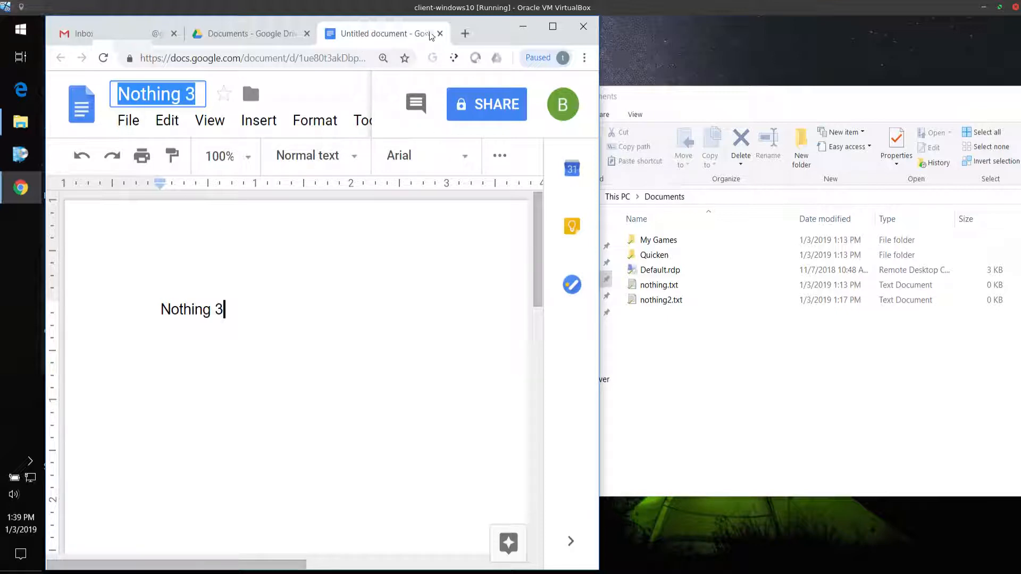
key("ctrl+w")
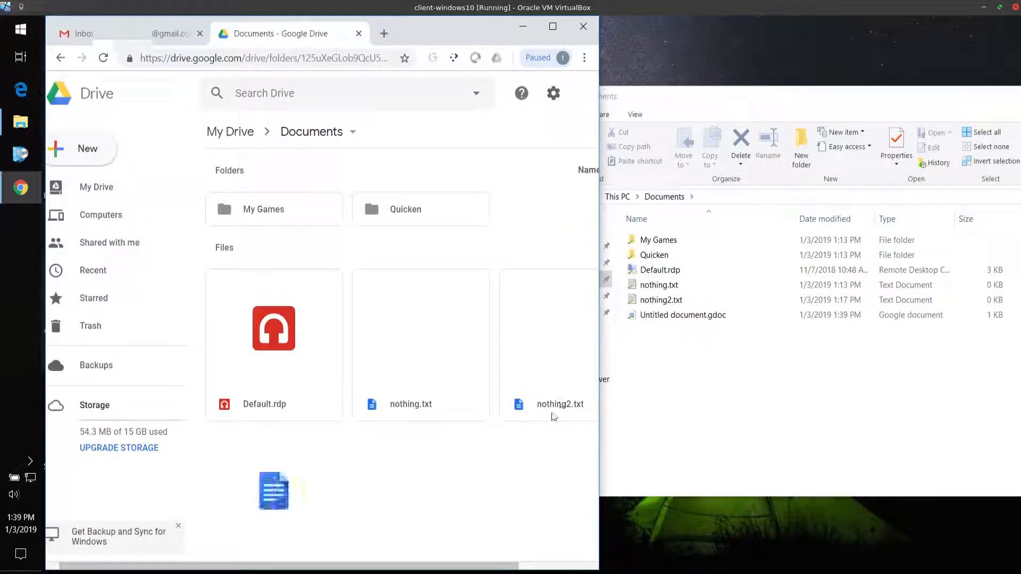
Compare the new Untitled document in the web Documents folder with its .gdoc file in the local Documents folder
left_click(683, 394)
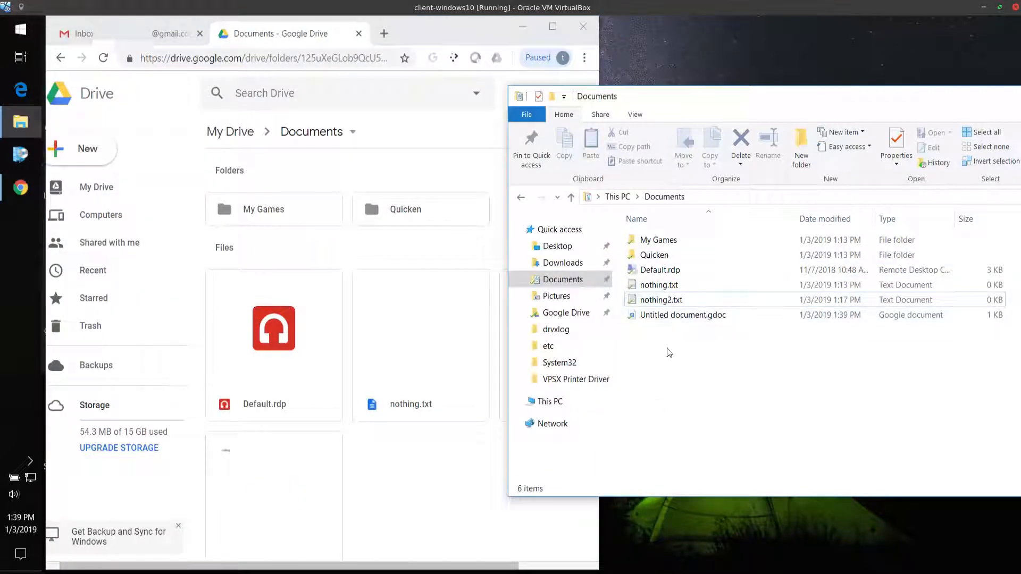
left_click(401, 516)
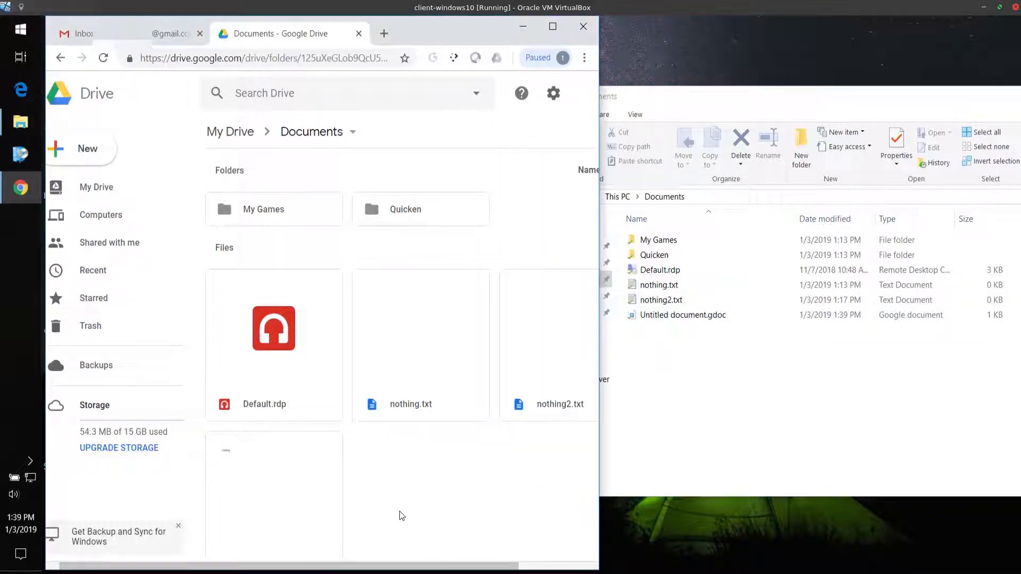
scroll(403, 514, "down", 1)
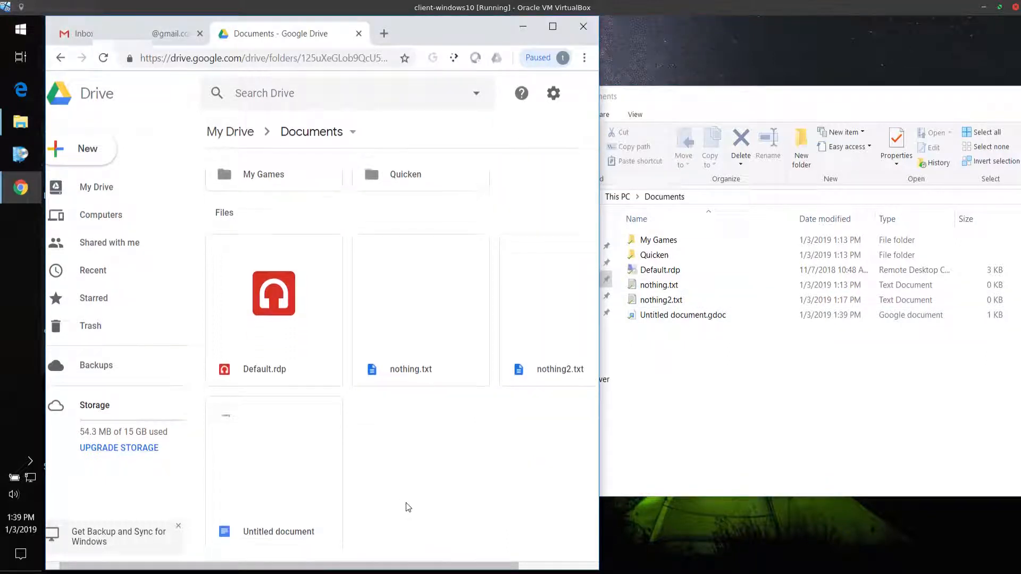
left_click(743, 399)
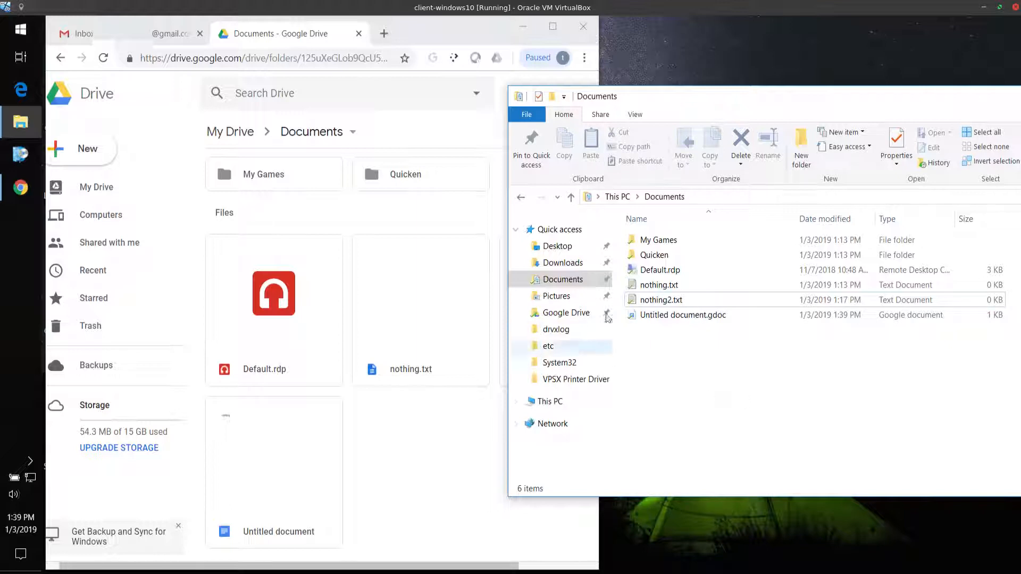
left_click(671, 315)
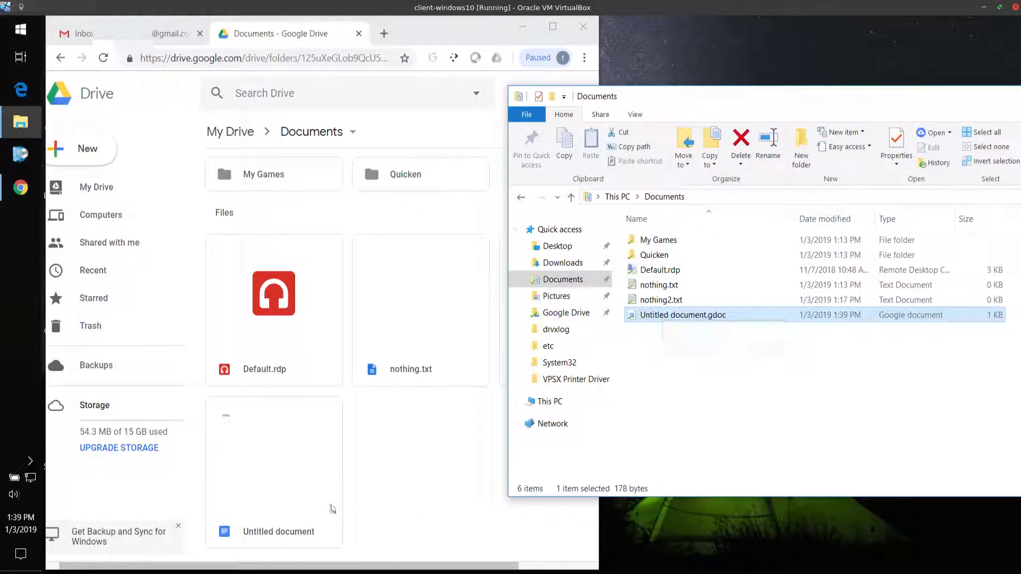
Reopen the Untitled document from the web Documents folder and title it "Nothing 3"
double_click(308, 505)
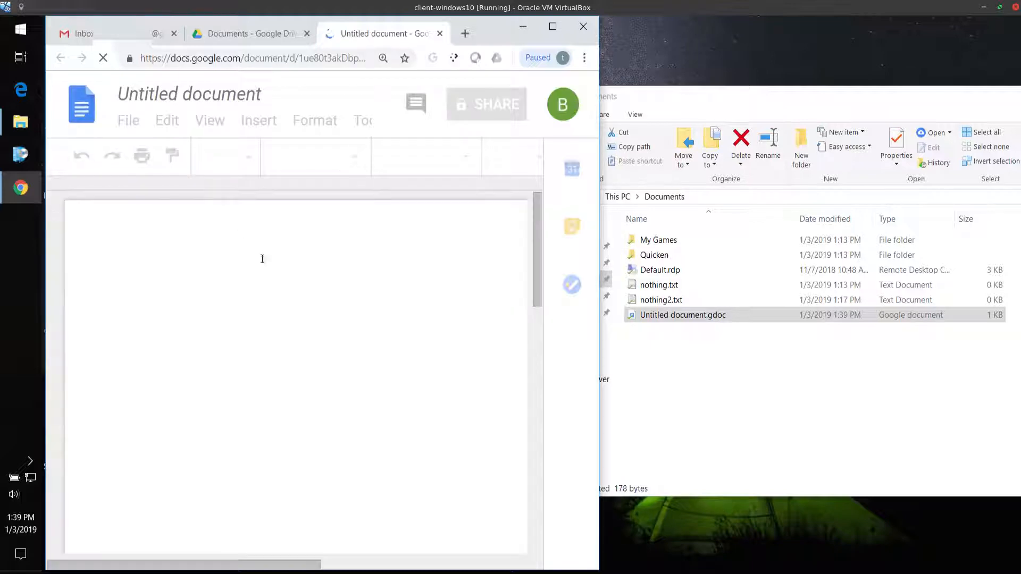
left_click(190, 93)
left_click(260, 276)
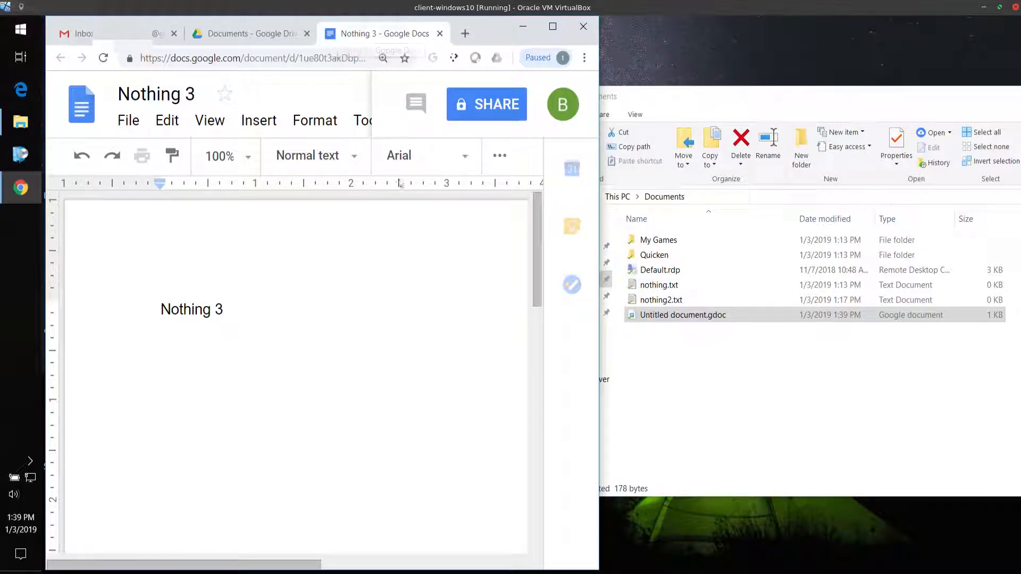
Close the Nothing 3 document and check its .gdoc file against the other files in the local Documents folder
left_click(440, 34)
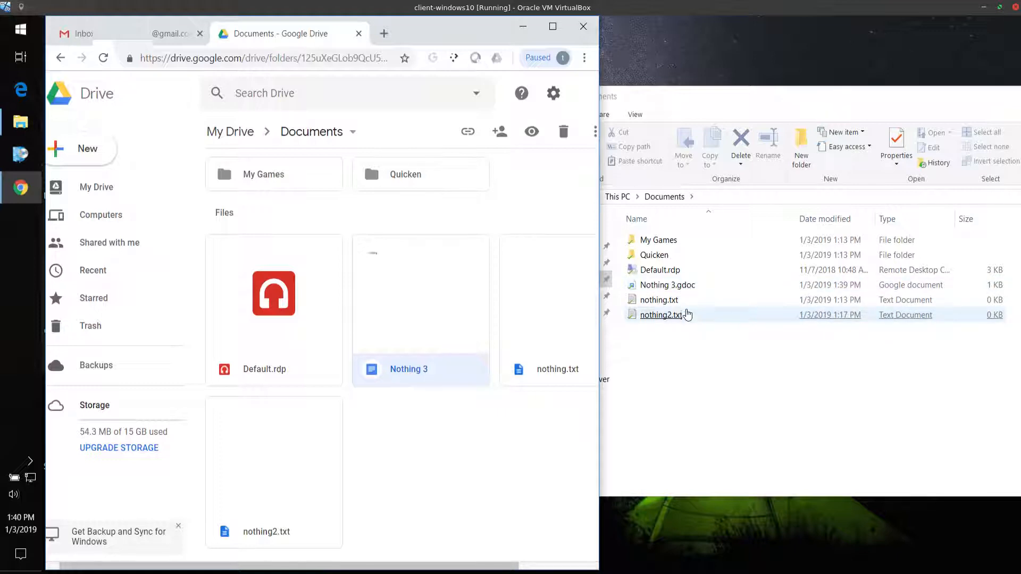
left_click(676, 290)
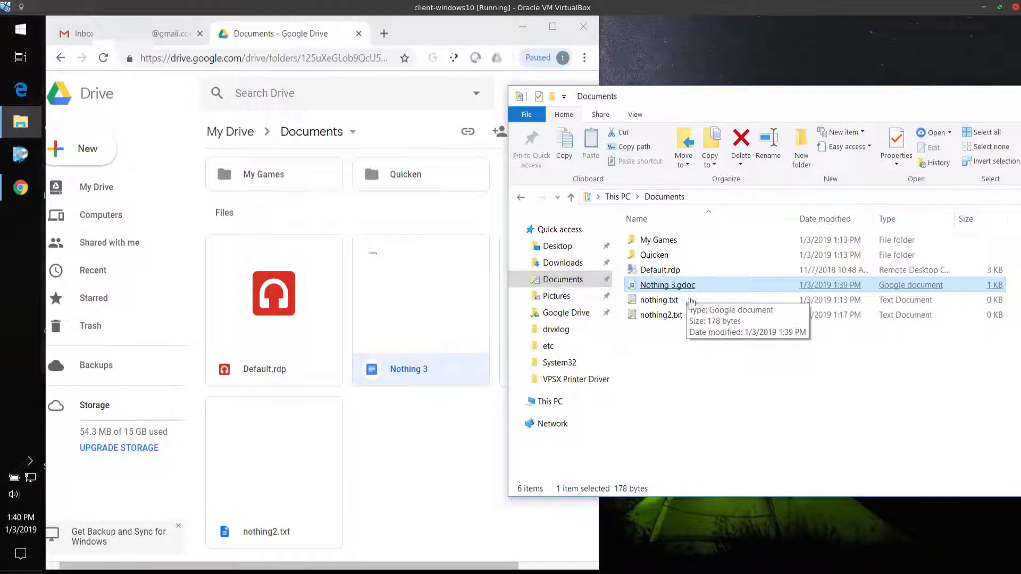
left_click(697, 318)
left_click(697, 290)
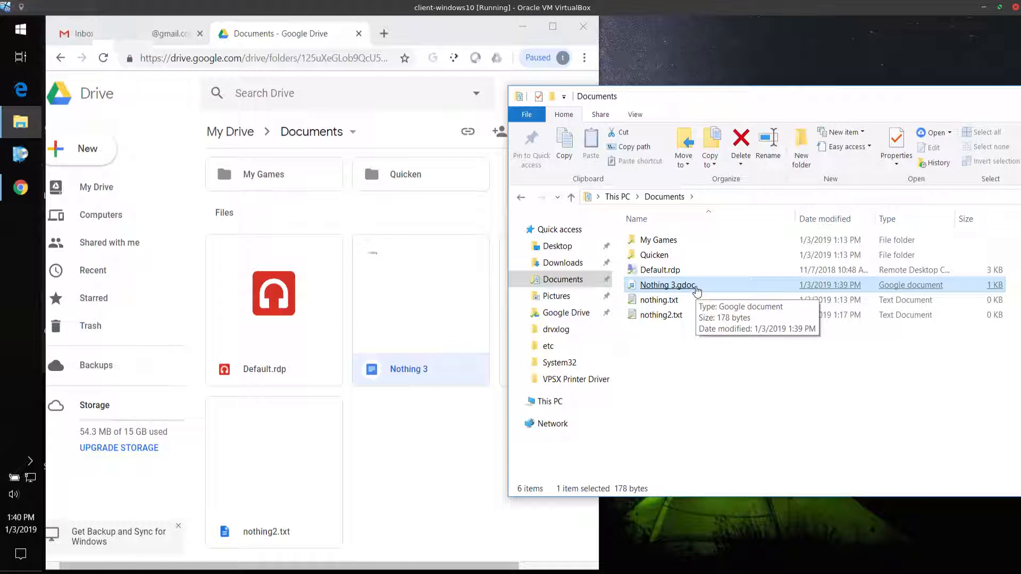
left_click(664, 315)
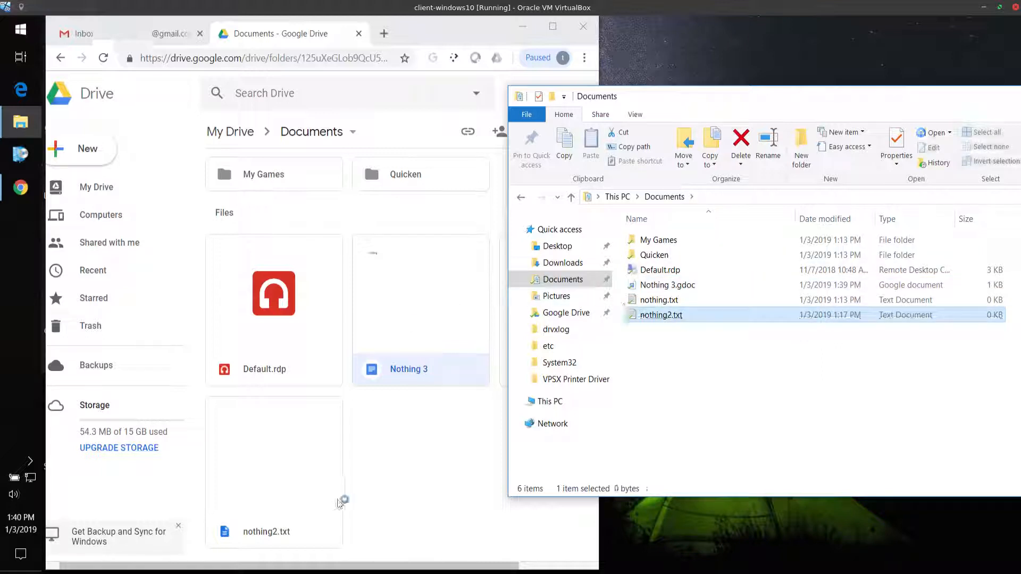
Close the Edge window and return to the Documents folder in the Drive browser window
left_click(439, 477)
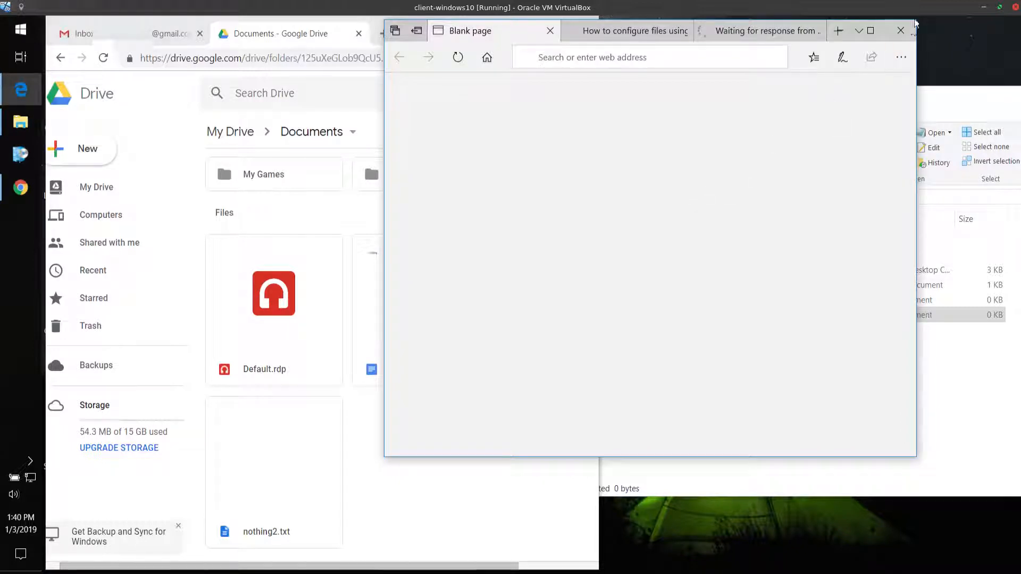
left_click(904, 29)
left_click(671, 452)
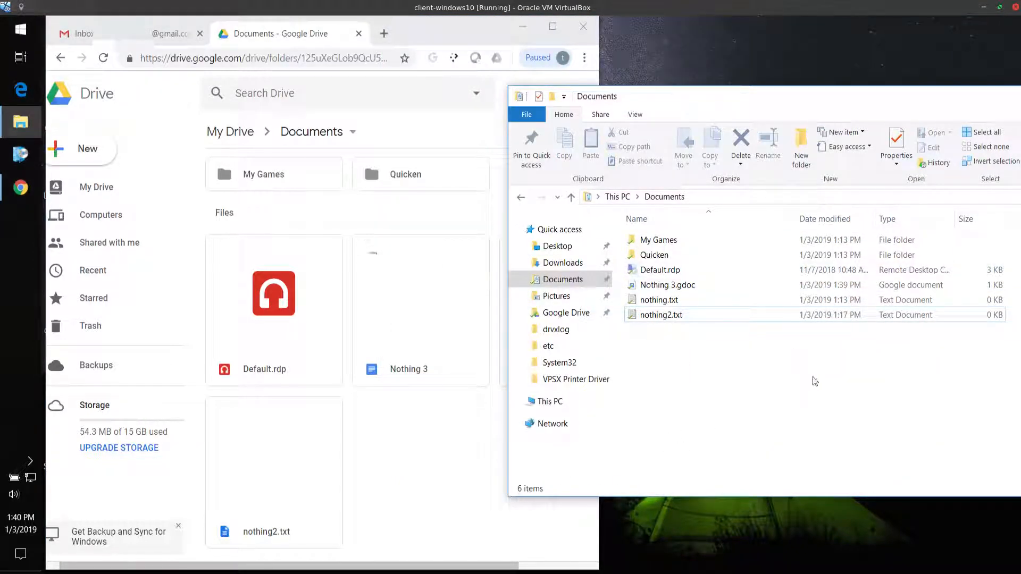
left_click(406, 463)
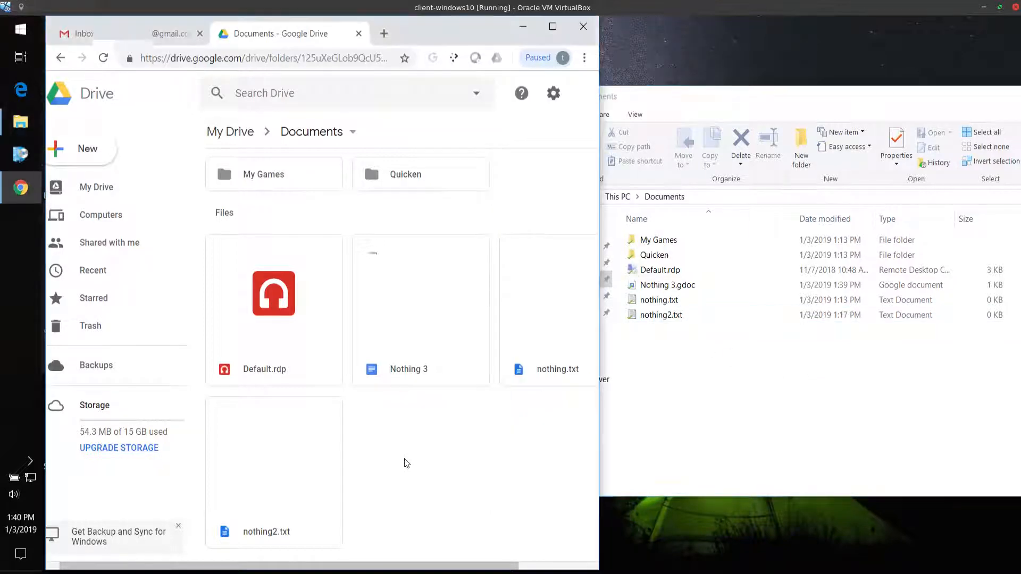
Open the Control Panel from a Windows search
left_click(21, 31)
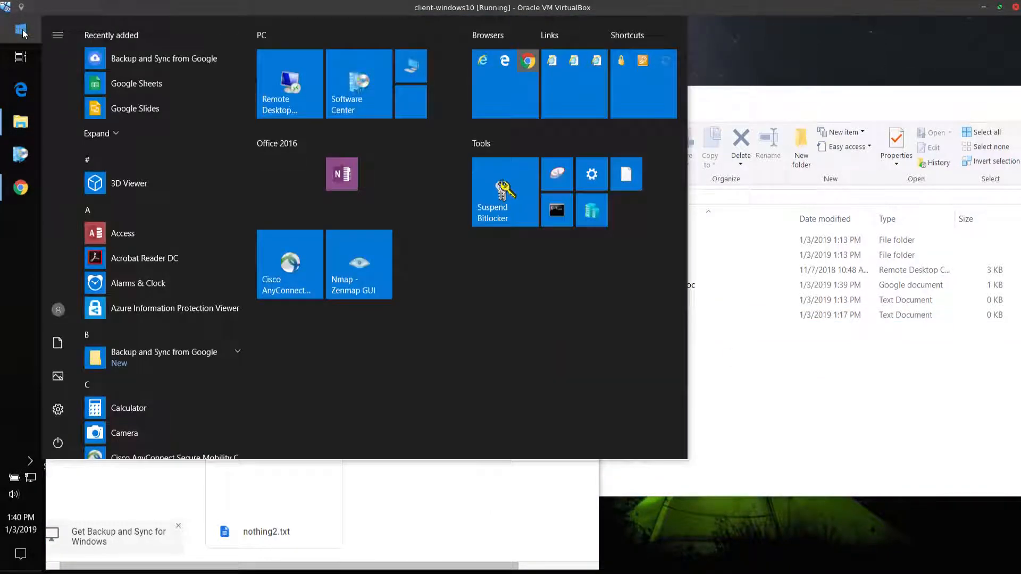
left_click(23, 32)
type("cont")
key("Return")
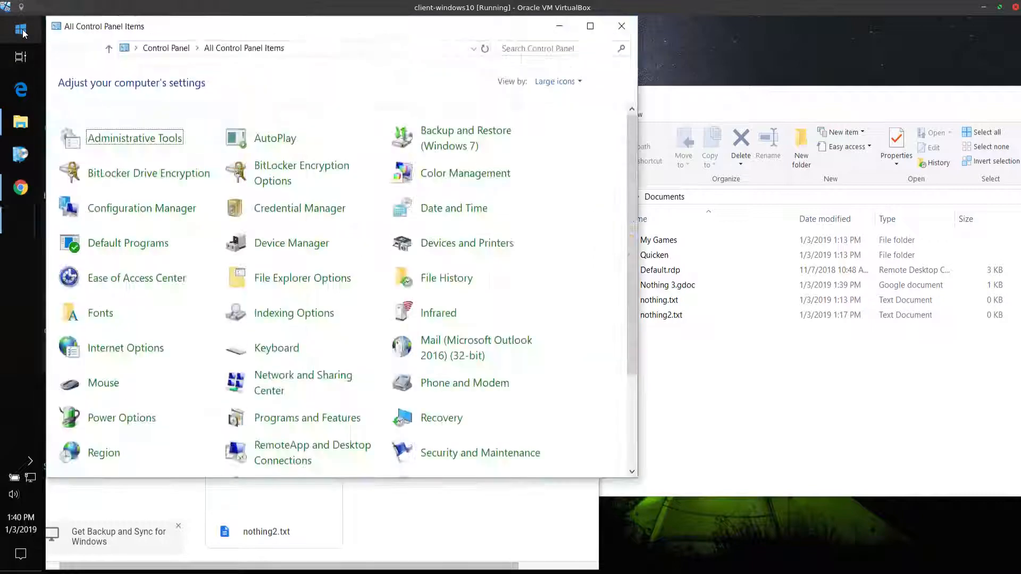
key("c")
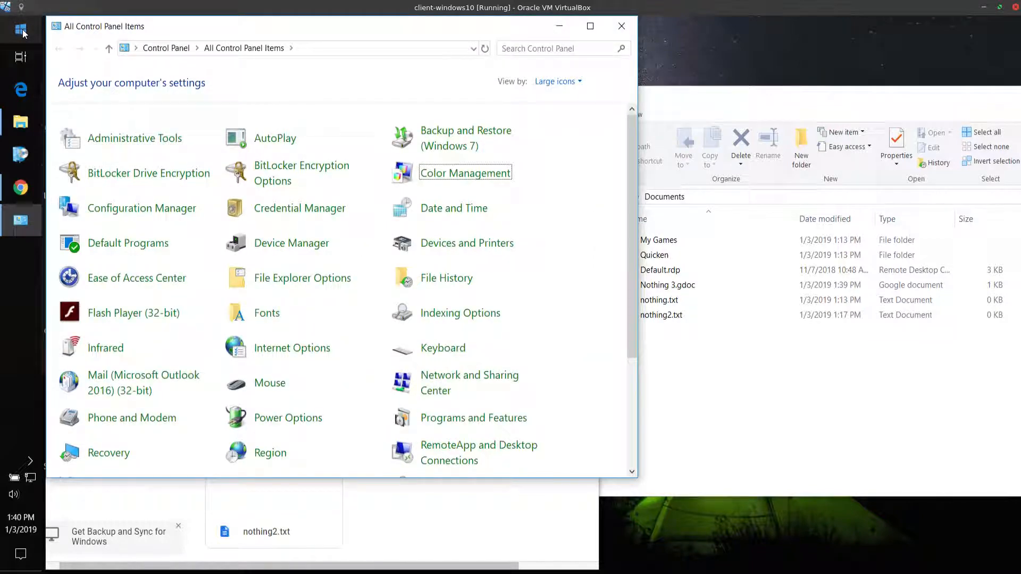
left_click(23, 33)
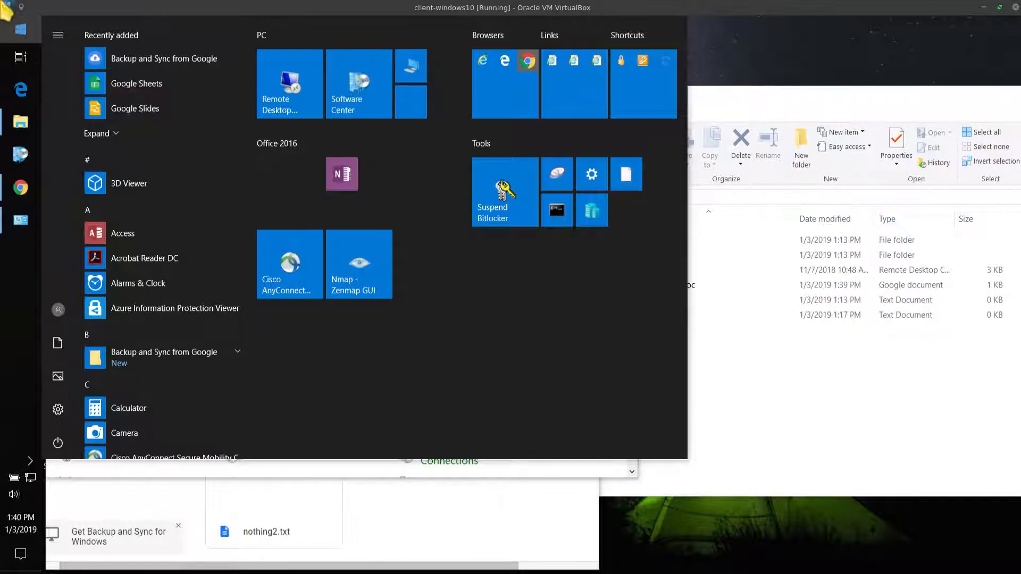
mouse_move(0, 0)
left_click(52, 61)
left_click(27, 37)
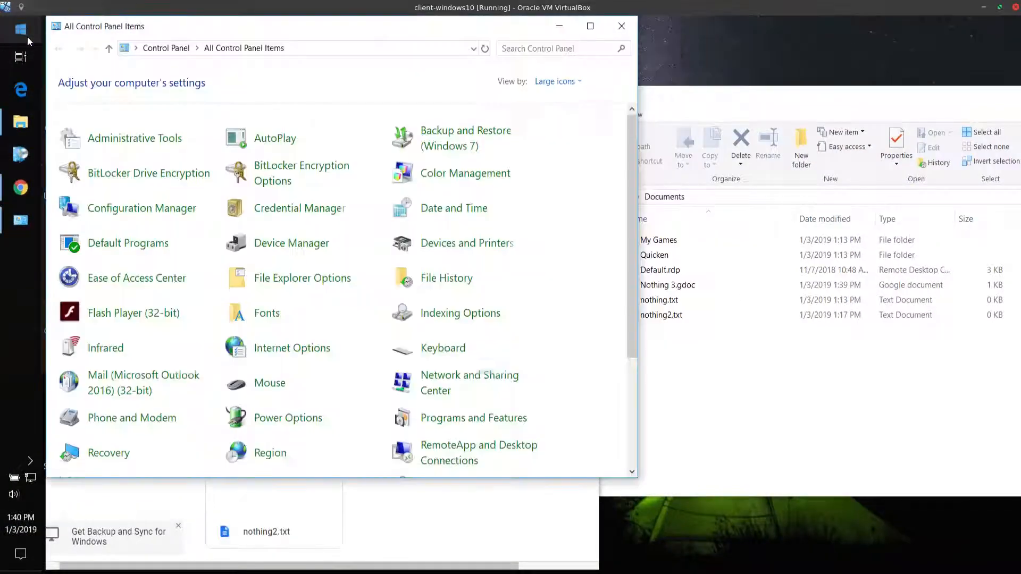
type("con")
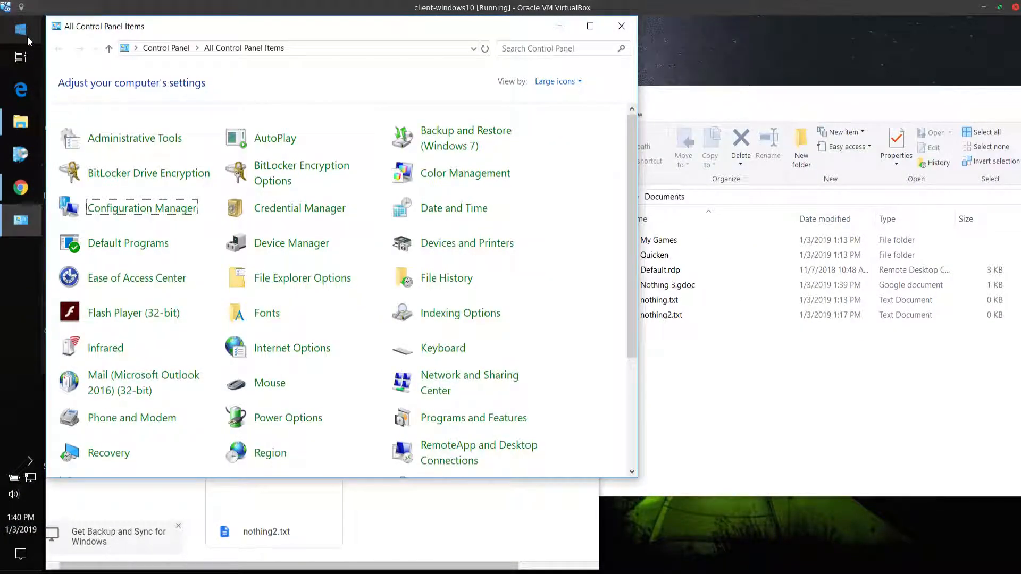
Open a Command Prompt and start a continuous ping with "ping kali.net -t"
left_click(27, 36)
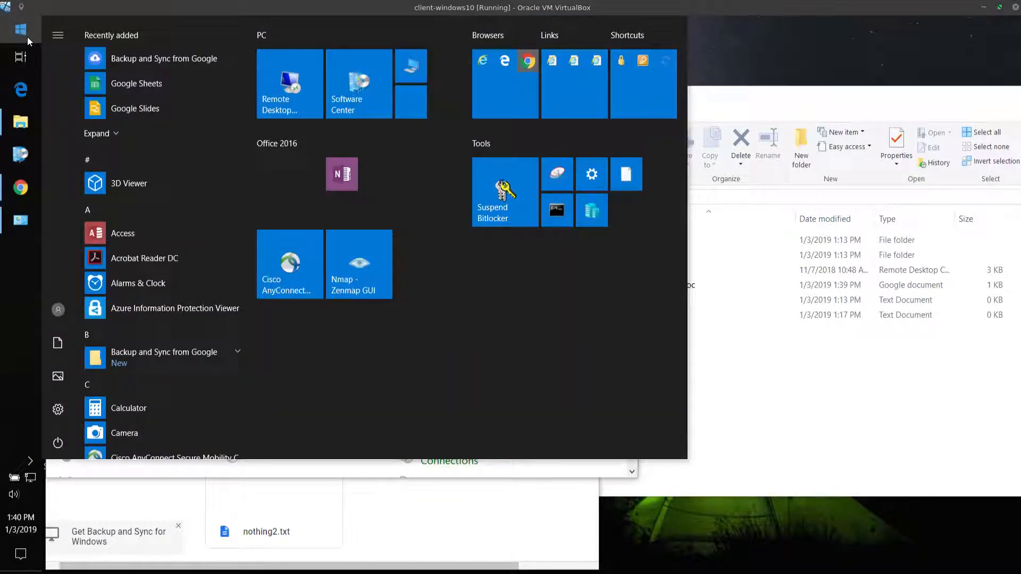
left_click(547, 214)
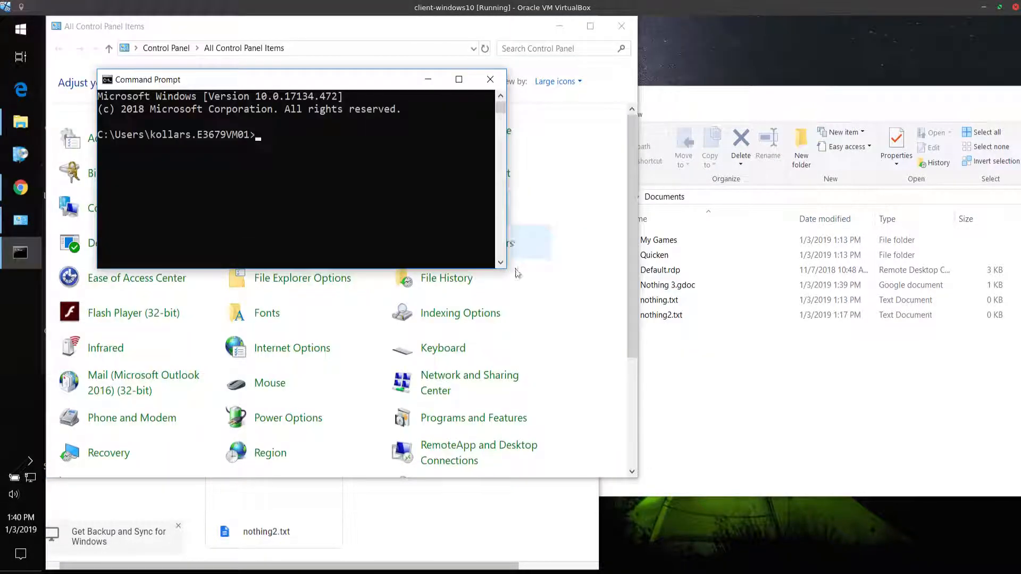
type("ping kali.net -t")
key("Return")
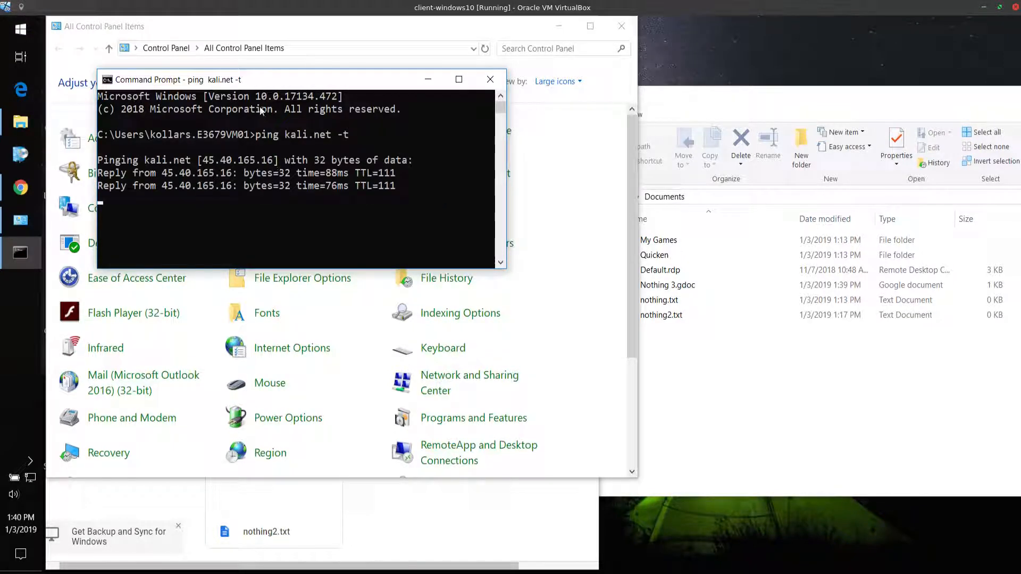
Arrange the Command Prompt and File Explorer windows so the ping output stays in view above the Documents folder
left_click_drag(275, 84, 792, 30)
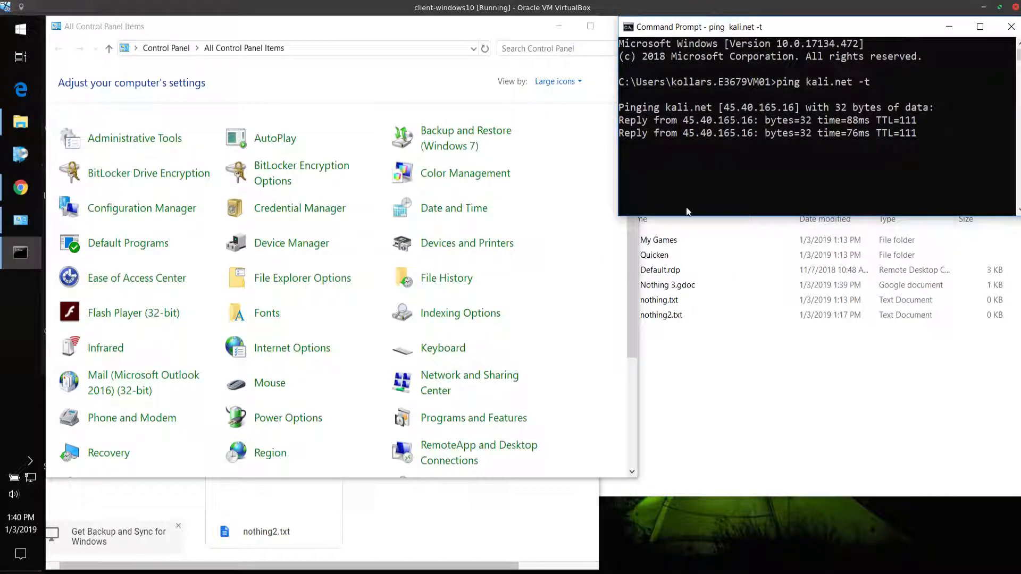
left_click(713, 403)
left_click_drag(751, 89, 722, 193)
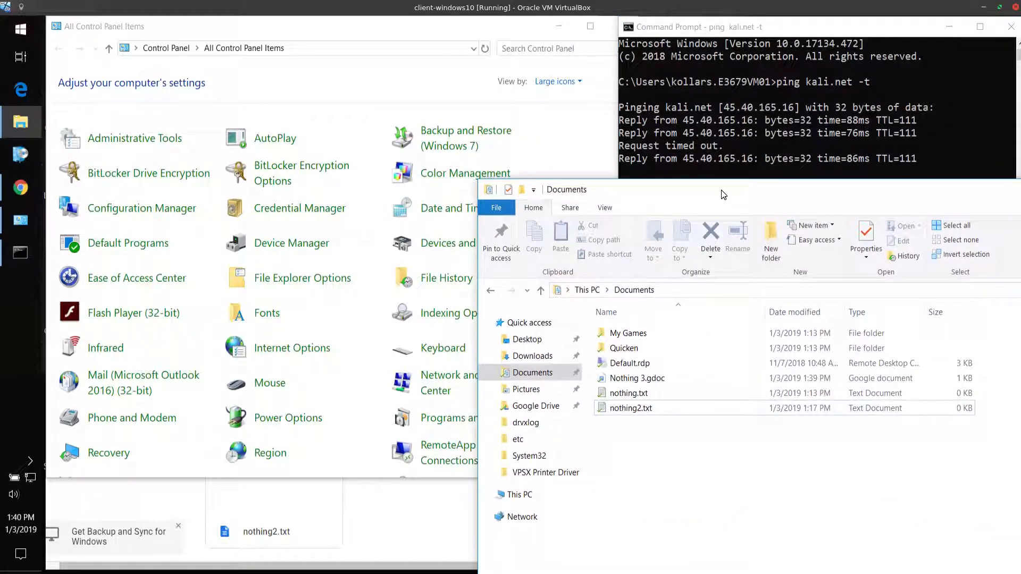
Enter "this is while we're connected" in the local nothing2.txt, save it and close Notepad
left_click(660, 408)
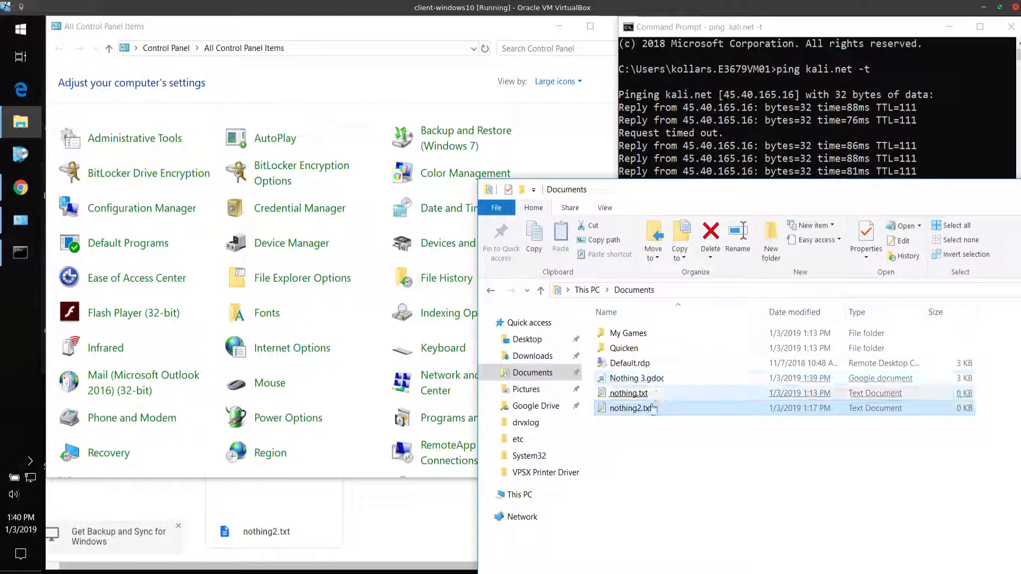
double_click(641, 415)
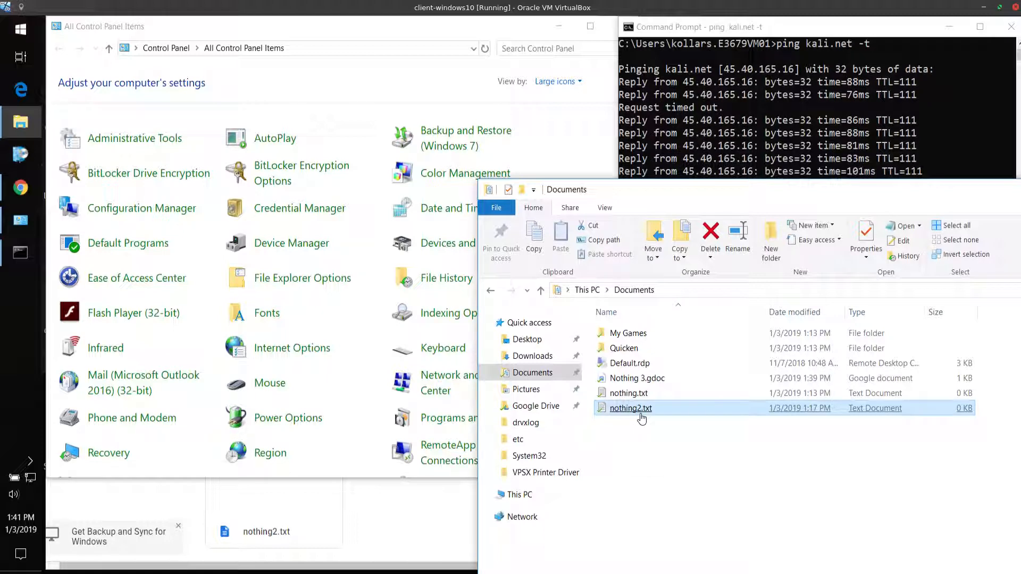
type("this is whi")
key("BackSpace")
type("le we're connected")
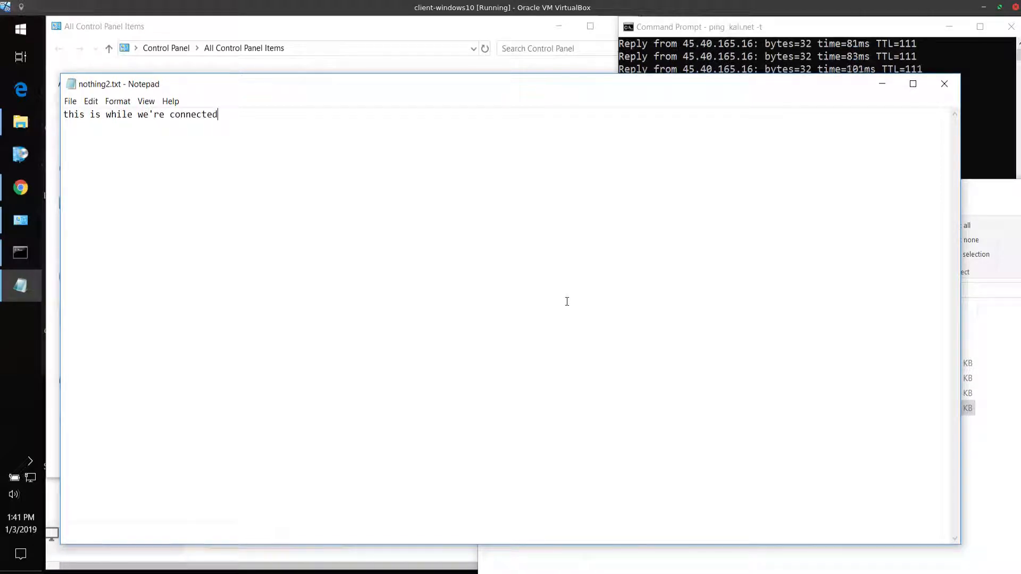
key("alt+f")
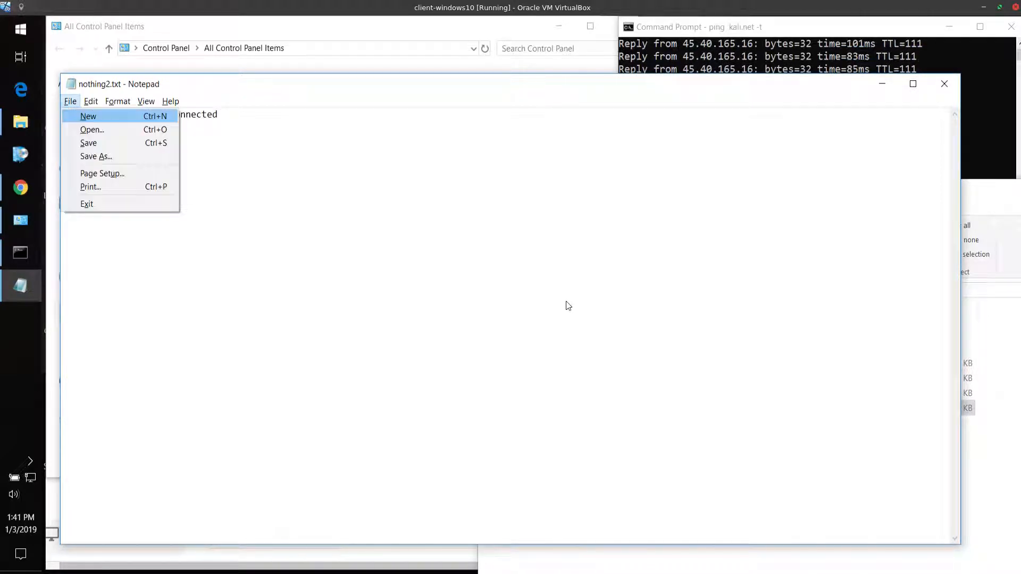
key("x")
key("n")
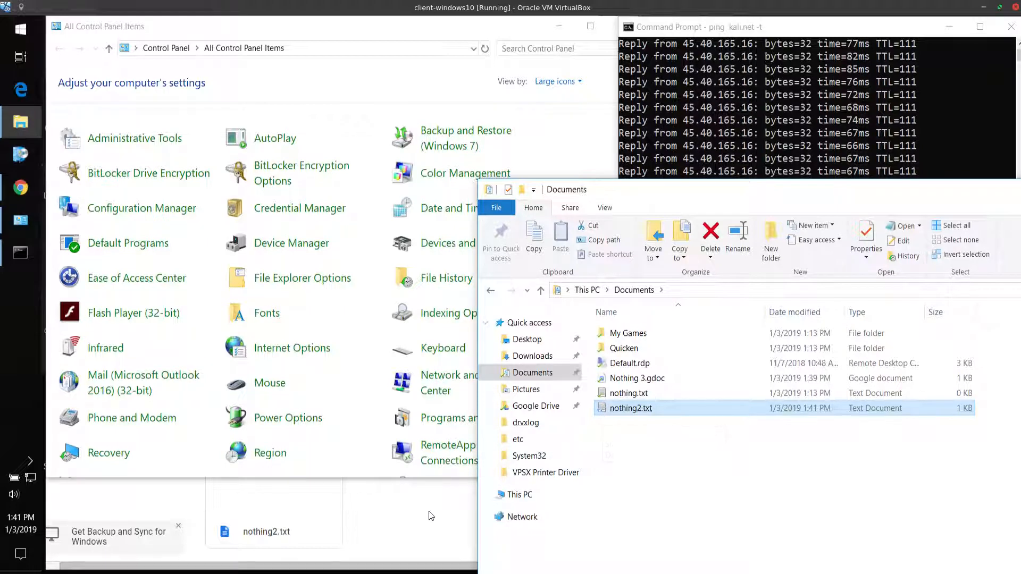
Preview nothing2.txt in the web Documents folder to check whether the new text has synced, checking twice
left_click(349, 505)
double_click(318, 489)
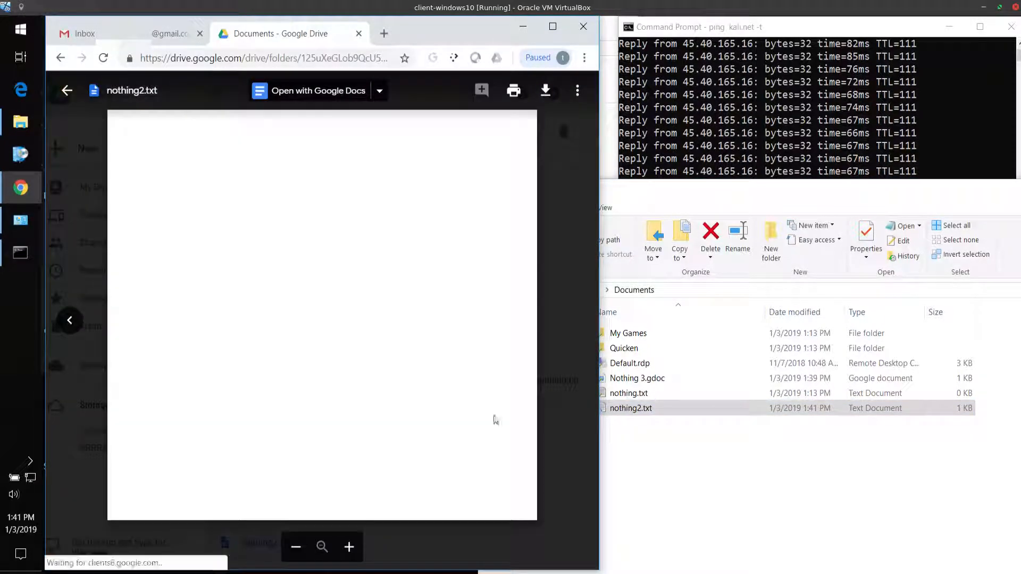
left_click(562, 277)
left_click(663, 435)
left_click(779, 96)
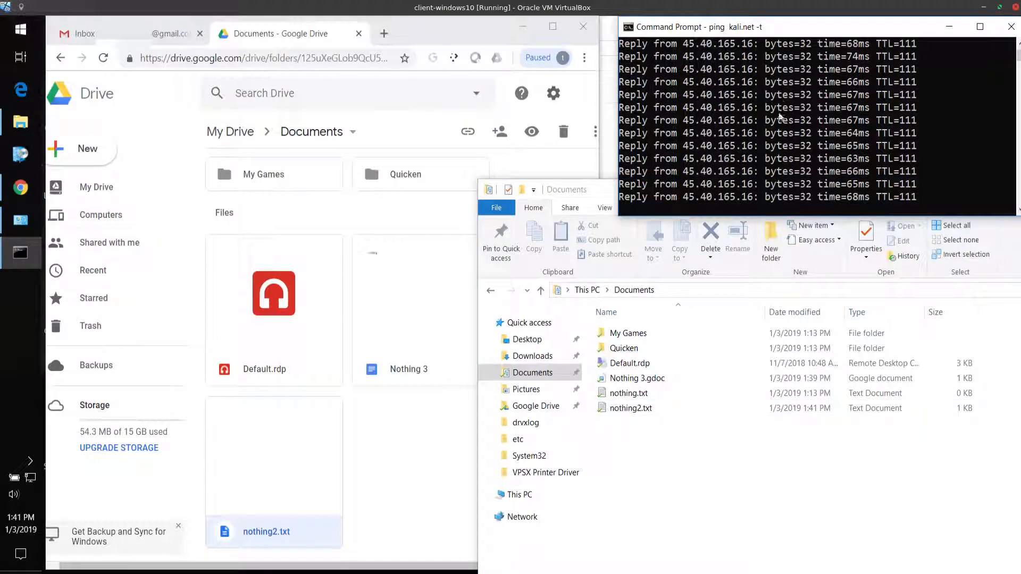
left_click(720, 479)
left_click(390, 444)
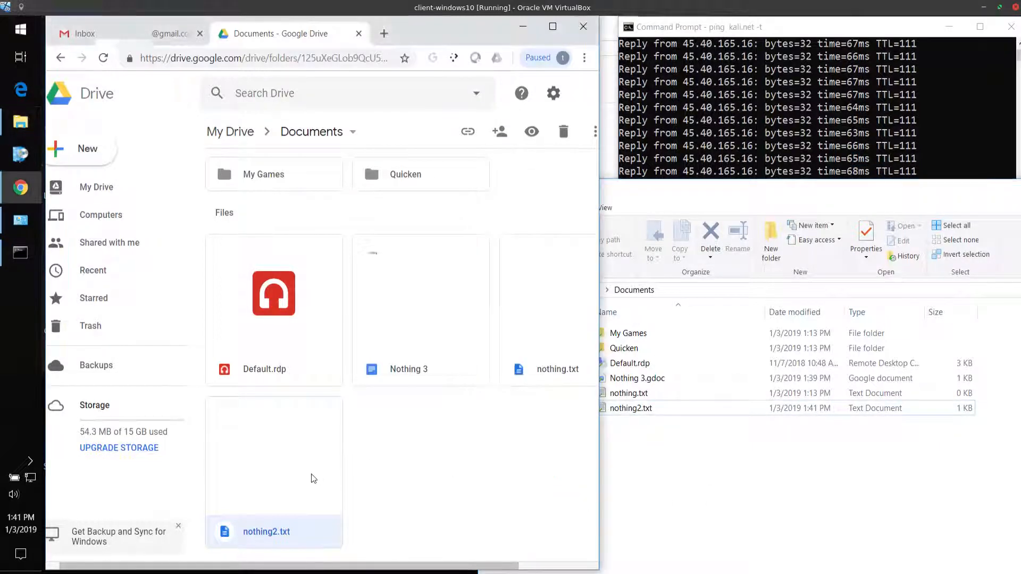
double_click(312, 476)
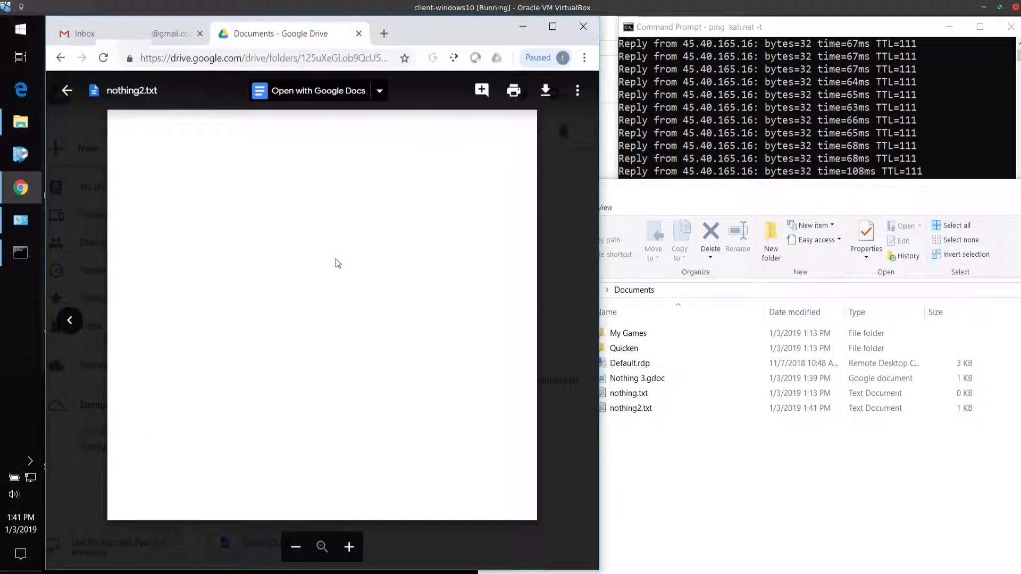
left_click(557, 435)
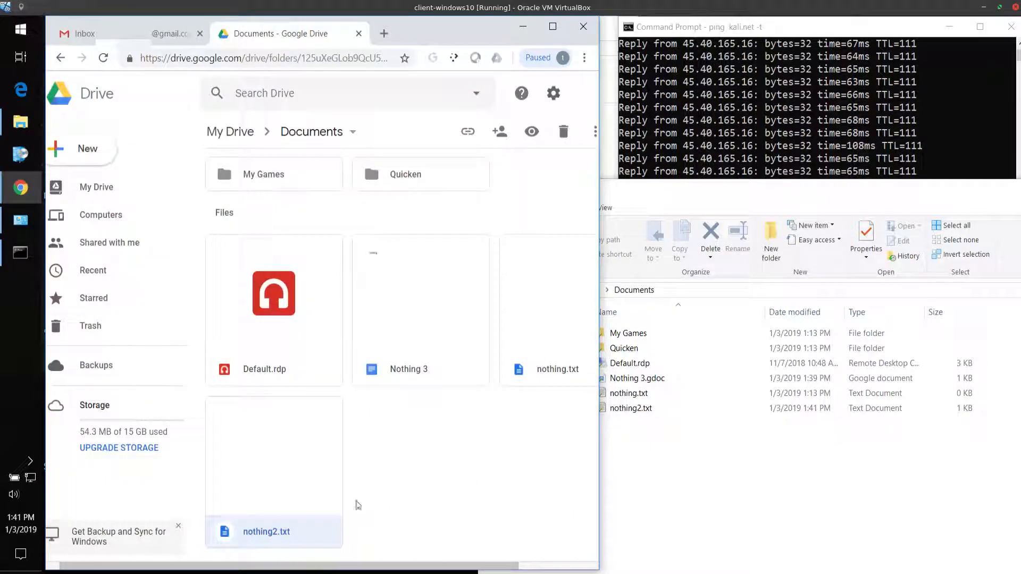
Open the local nothing2.txt to verify its saved text, and close it
left_click(643, 412)
double_click(644, 414)
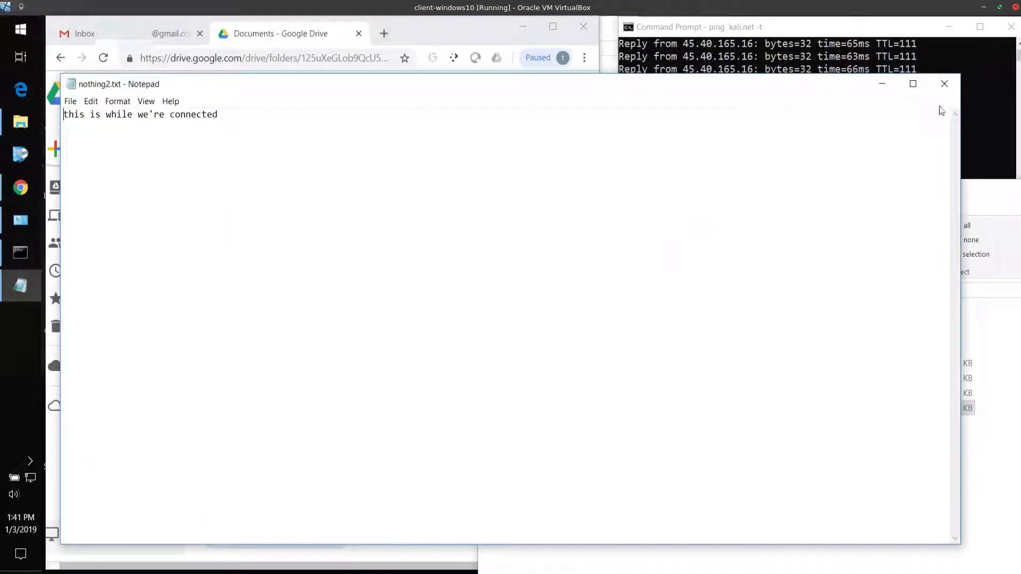
left_click(942, 81)
Recheck the nothing2.txt preview in Drive, reload the Drive page, and preview the file again for the synced text
double_click(310, 471)
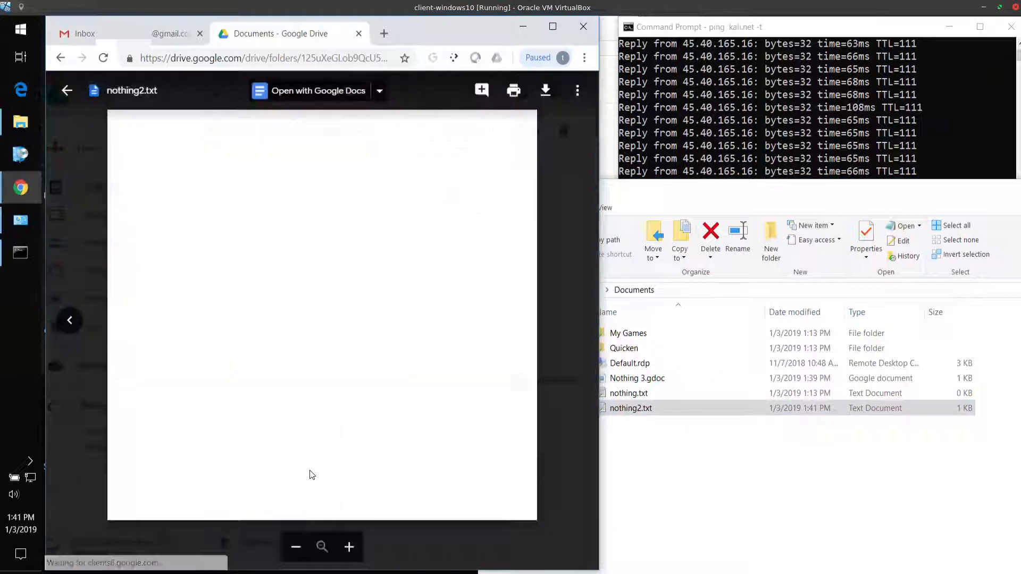
left_click(560, 362)
left_click(103, 57)
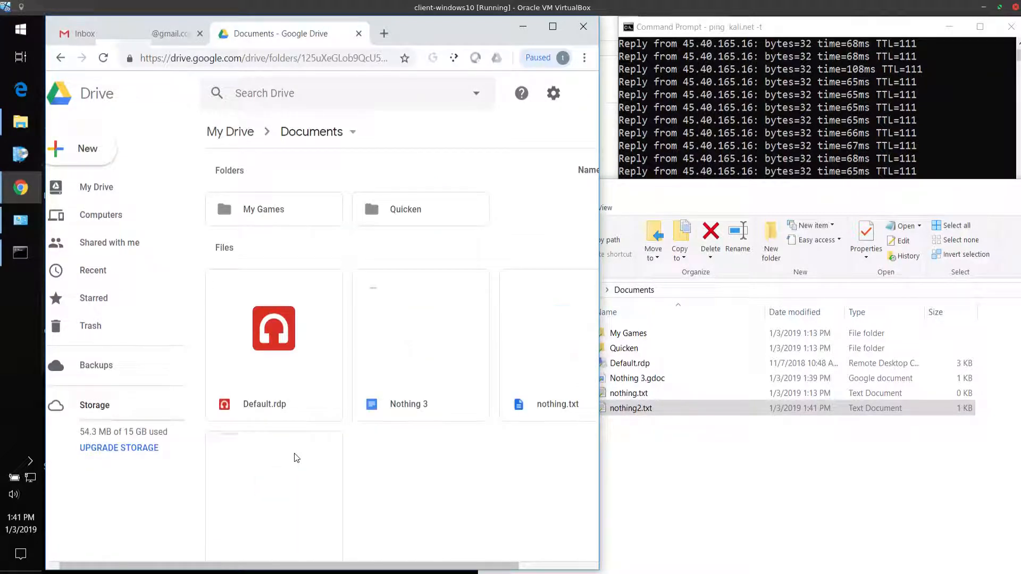
double_click(295, 457)
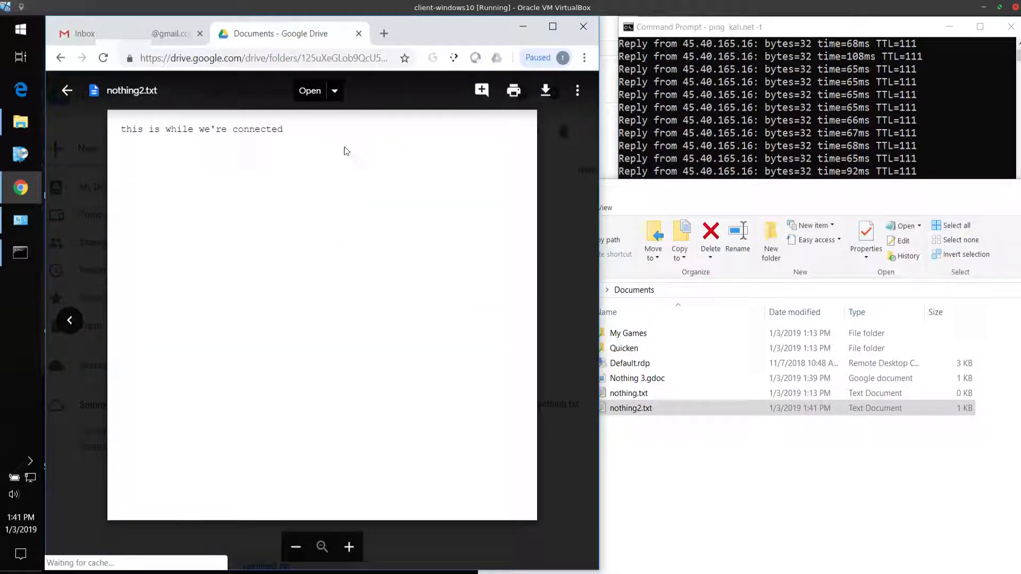
left_click(565, 476)
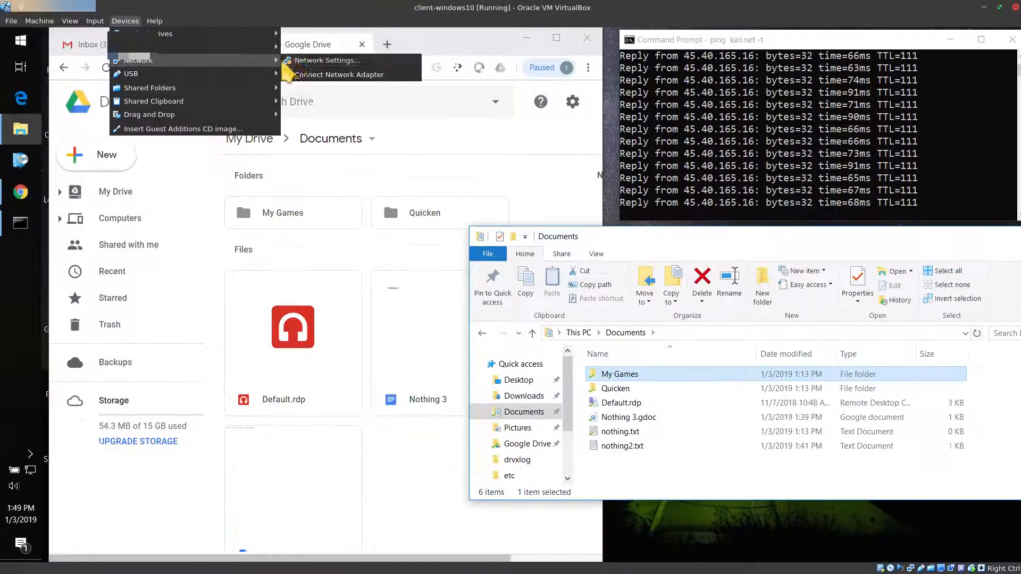
Disconnect the virtual machine from the internet by attaching network Adapter 1 to Internal Network, and check the running ping
left_click(287, 61)
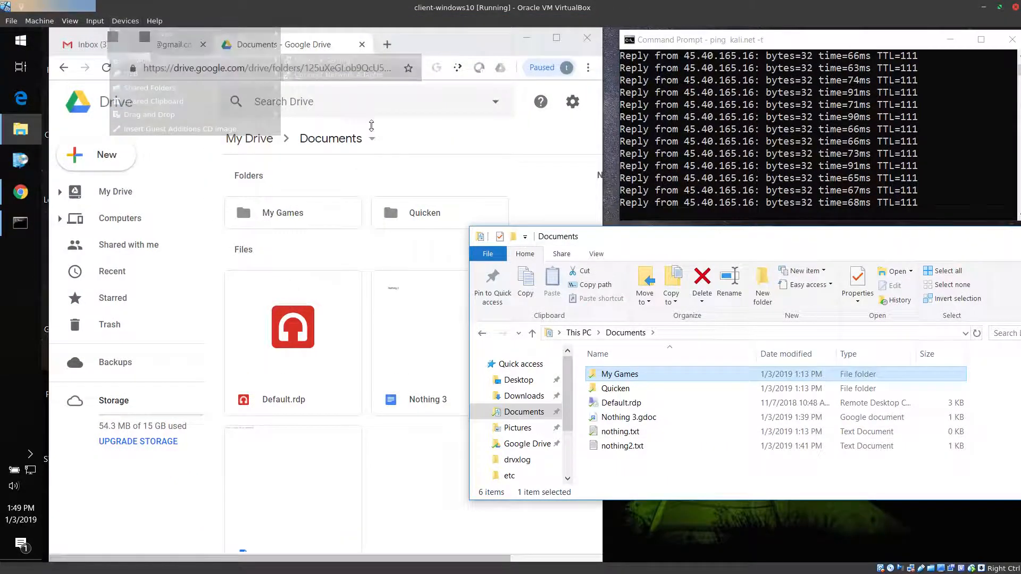
left_click(521, 230)
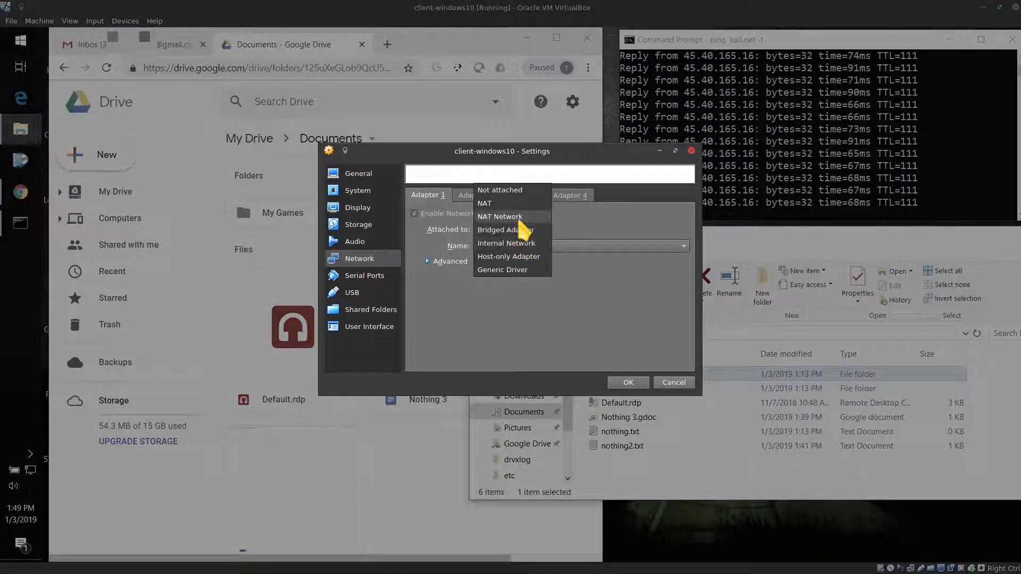
left_click(519, 243)
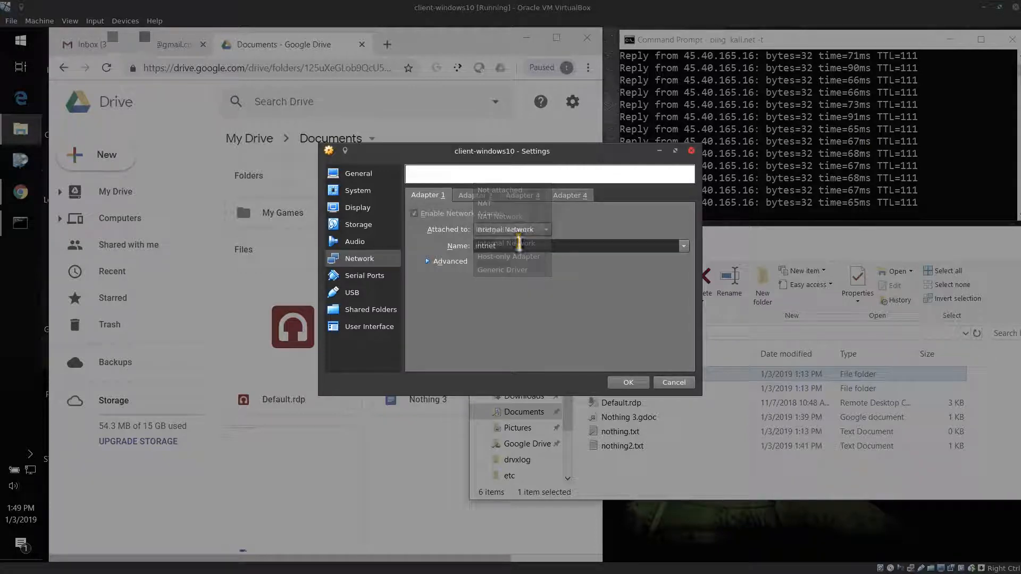
left_click(612, 384)
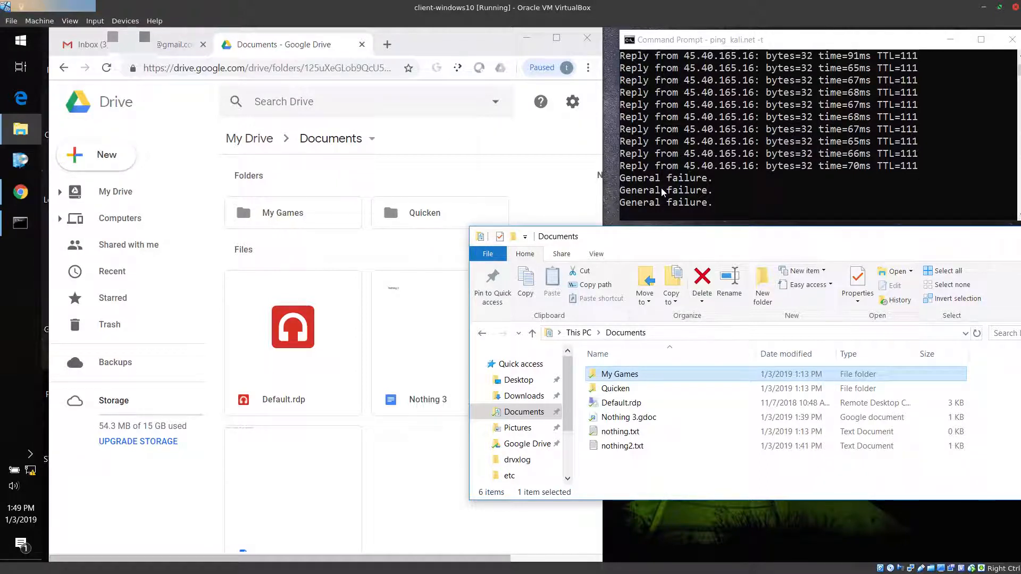
left_click(662, 191)
left_click(661, 260)
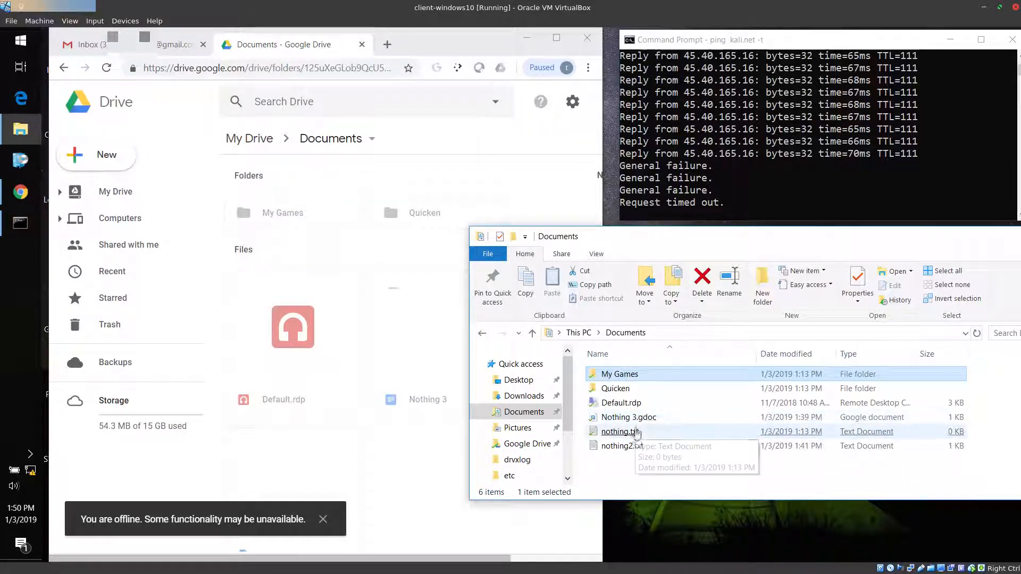
Enter "this is while we're disconnected" in the local nothing.txt, save and close it, and reopen it to verify the text
double_click(638, 451)
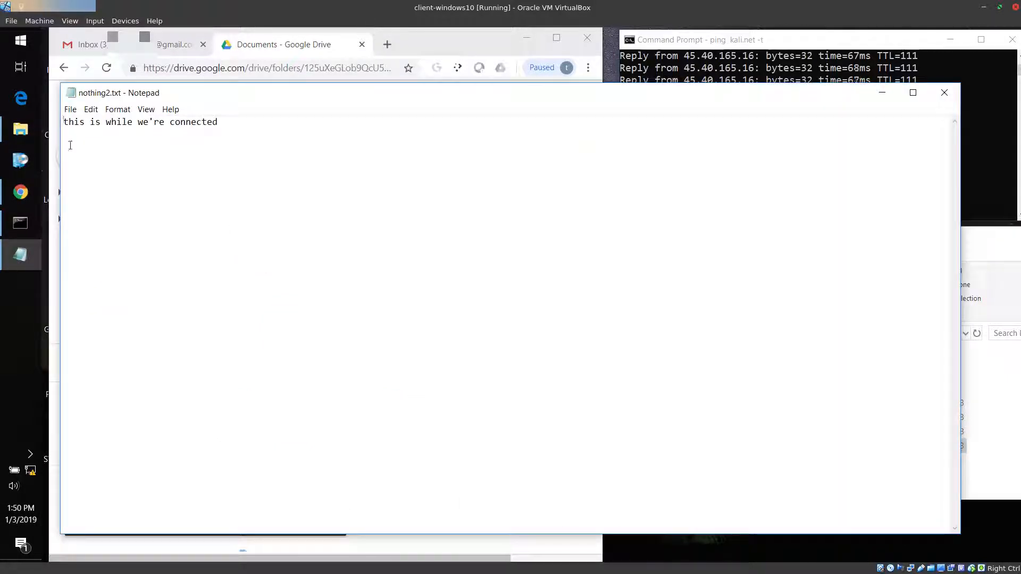
left_click(944, 93)
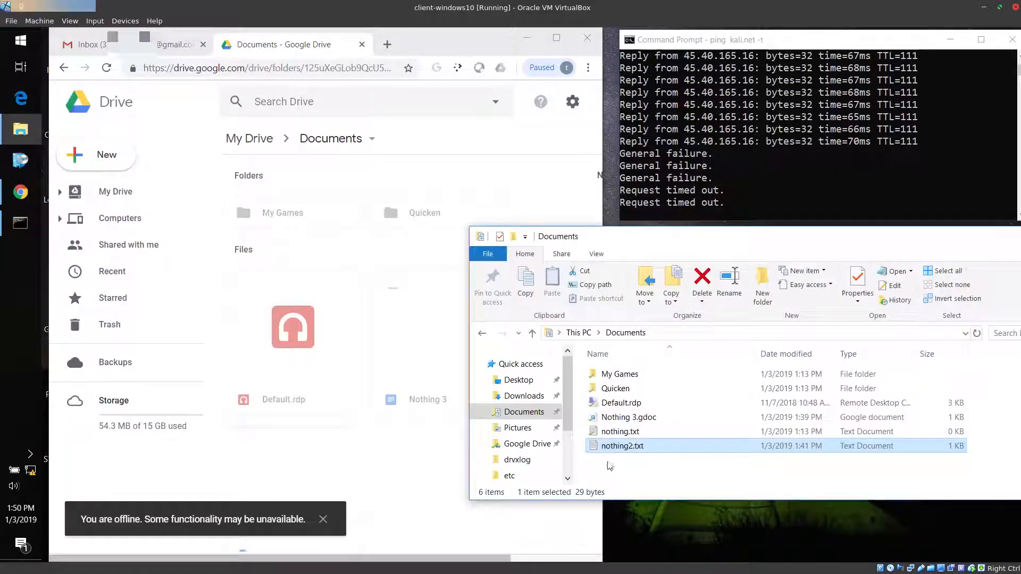
double_click(620, 431)
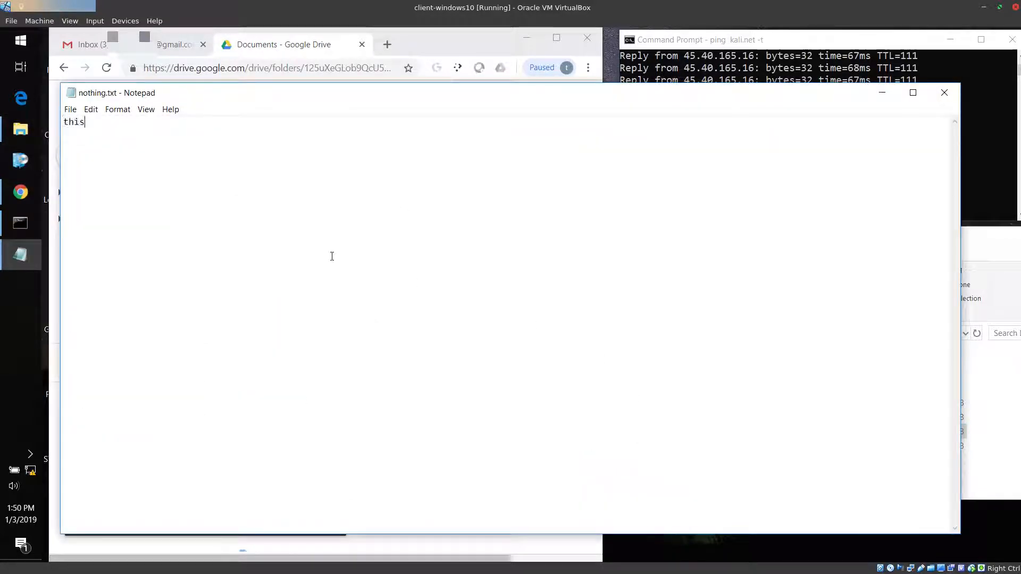
type("this is while we're disconnected")
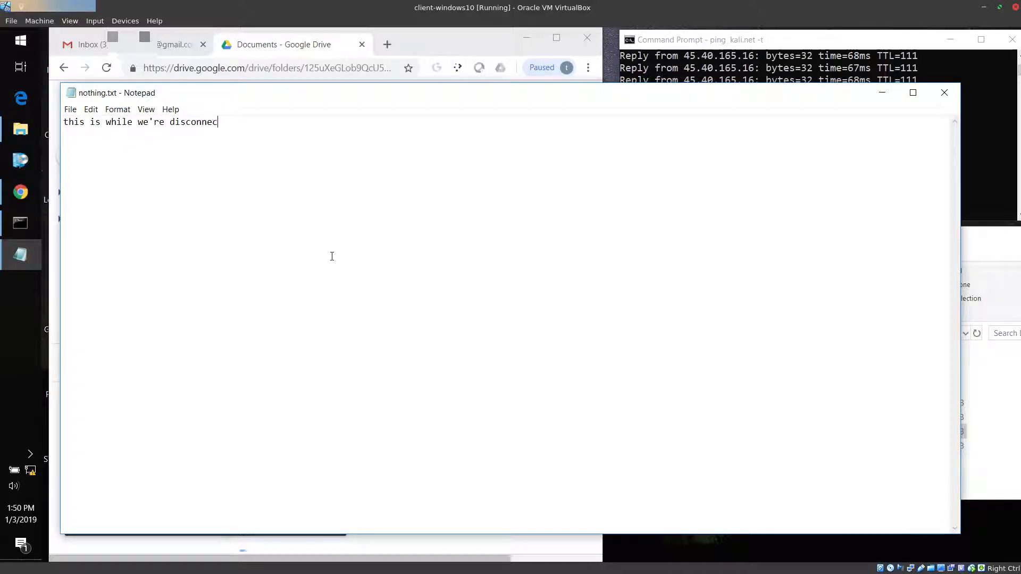
key("alt+f")
key("x")
key("n")
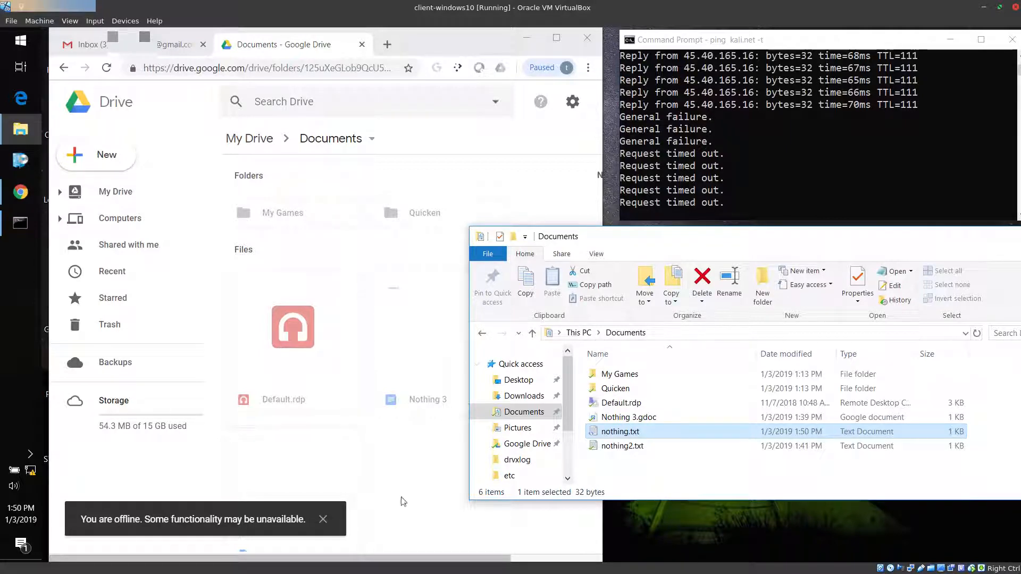
double_click(608, 434)
left_click(943, 92)
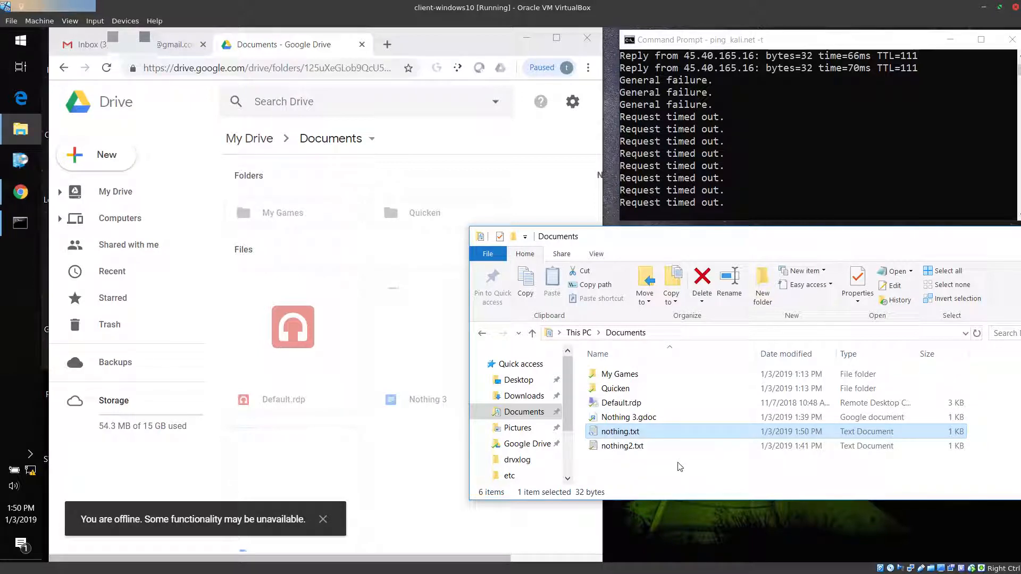
Create a new text document named nothing3.txt in the local Documents folder
right_click(634, 459)
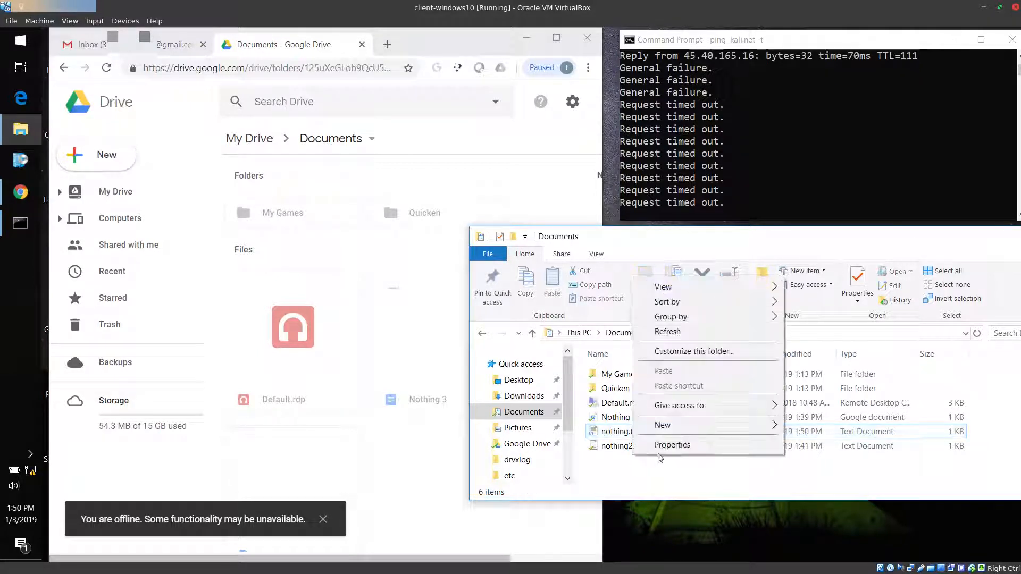
mouse_move(690, 430)
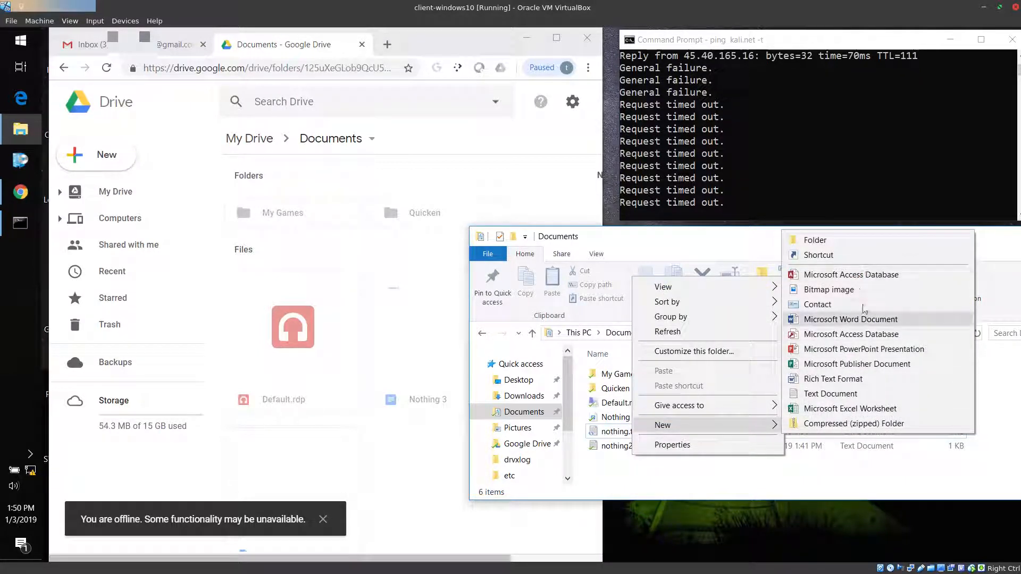
left_click(816, 396)
type("nothing")
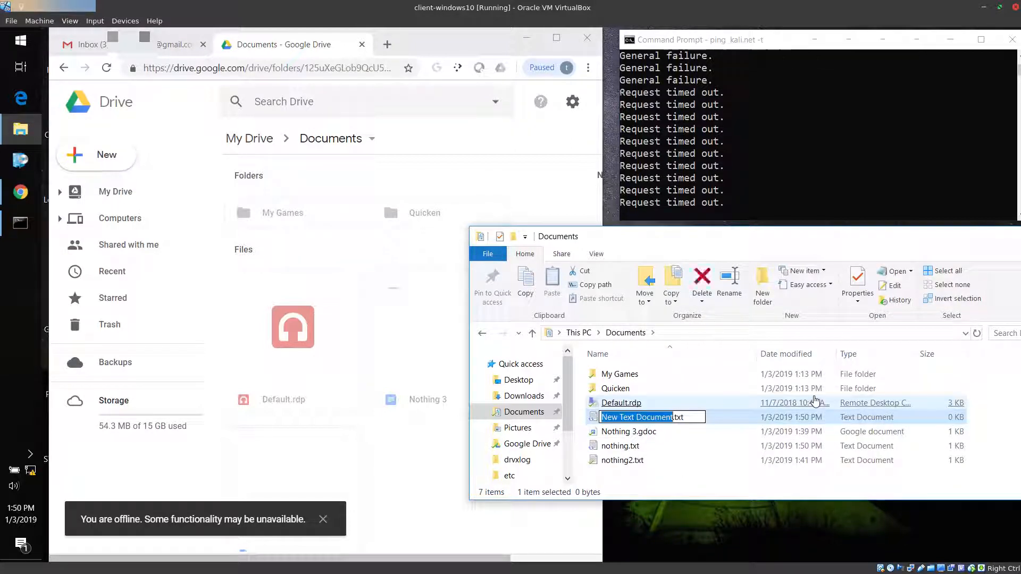
type("3.")
key("Return")
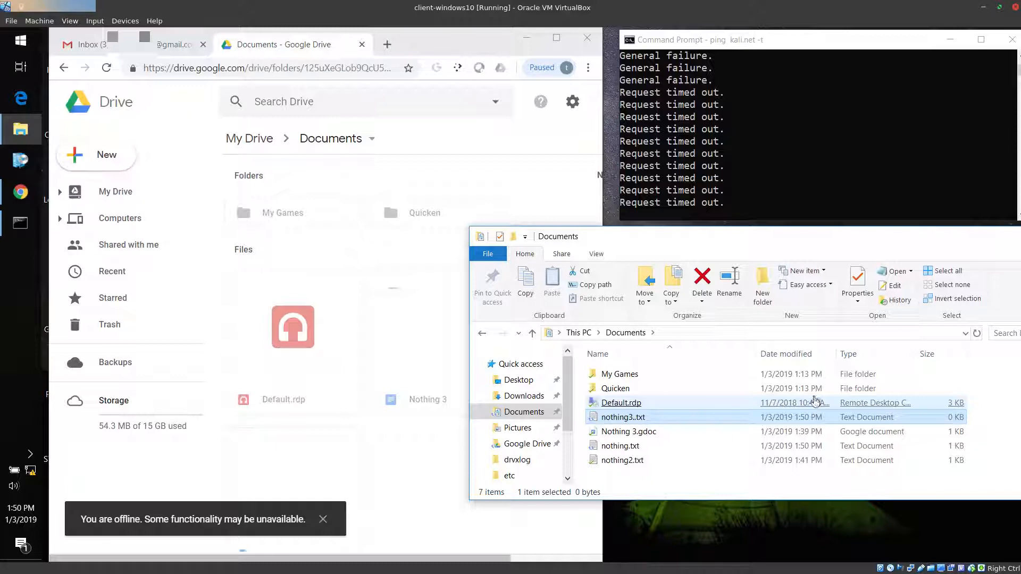
key("F2")
key("Right")
key("BackSpace")
key("Return")
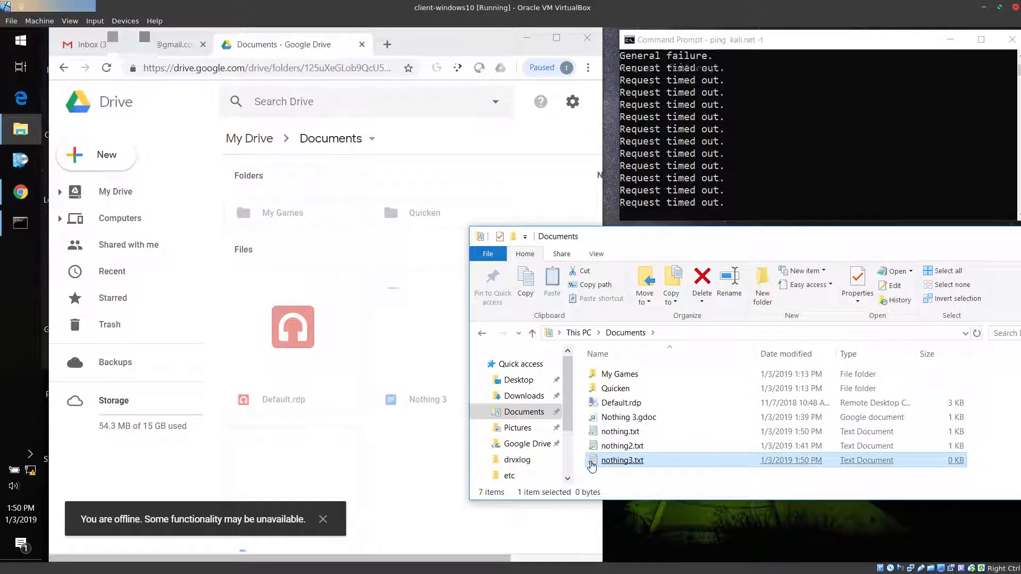
Compare the local nothing.txt and nothing3.txt with the offline Drive page, and view the text of the local nothing.txt
left_click(617, 432)
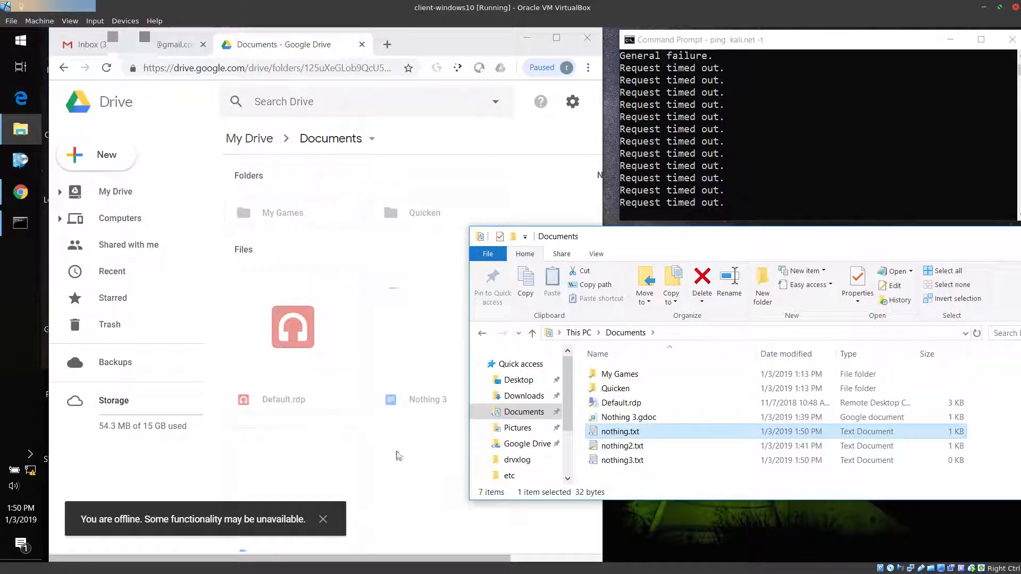
left_click(619, 461)
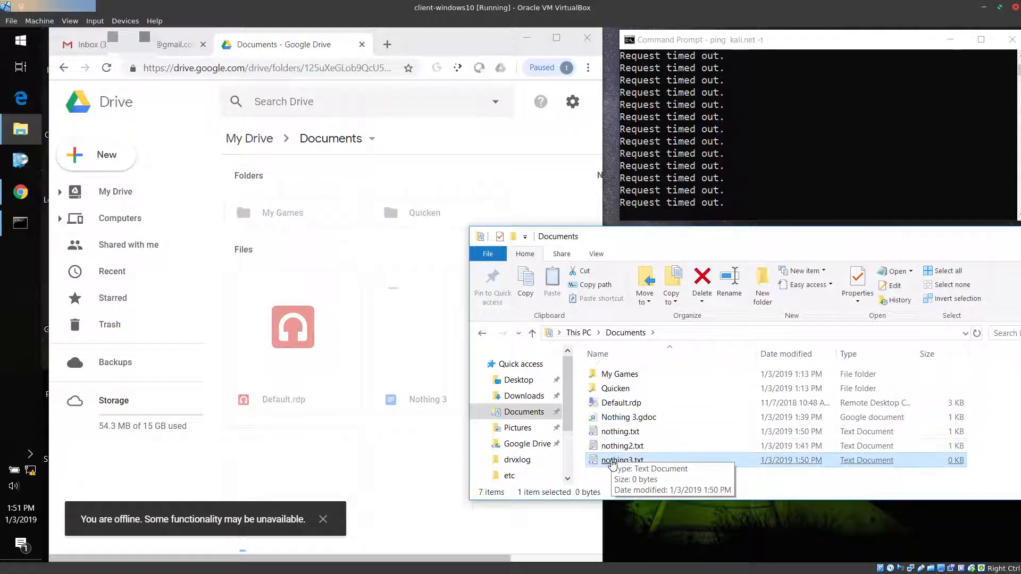
left_click(276, 434)
left_click(661, 472)
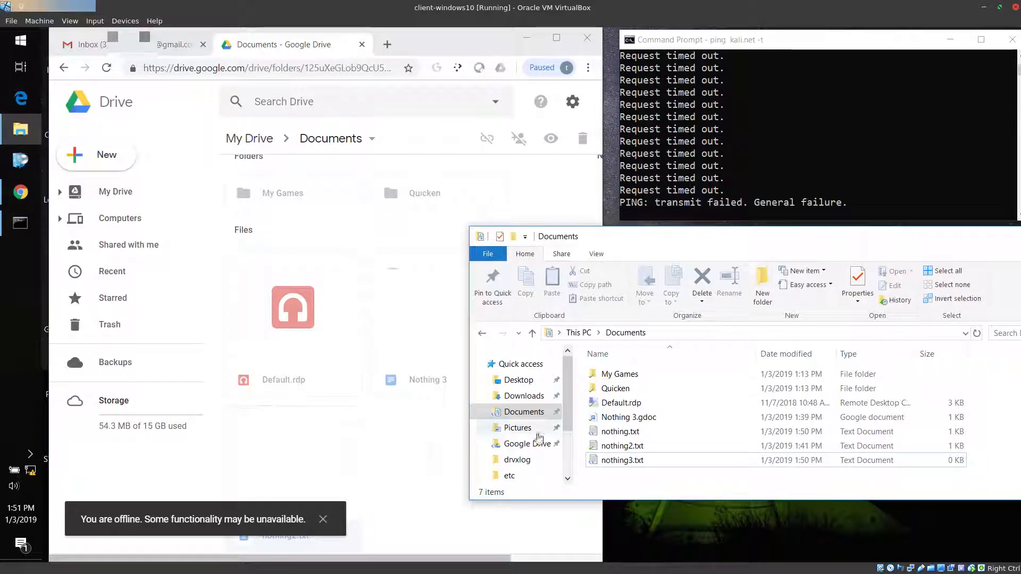
double_click(620, 432)
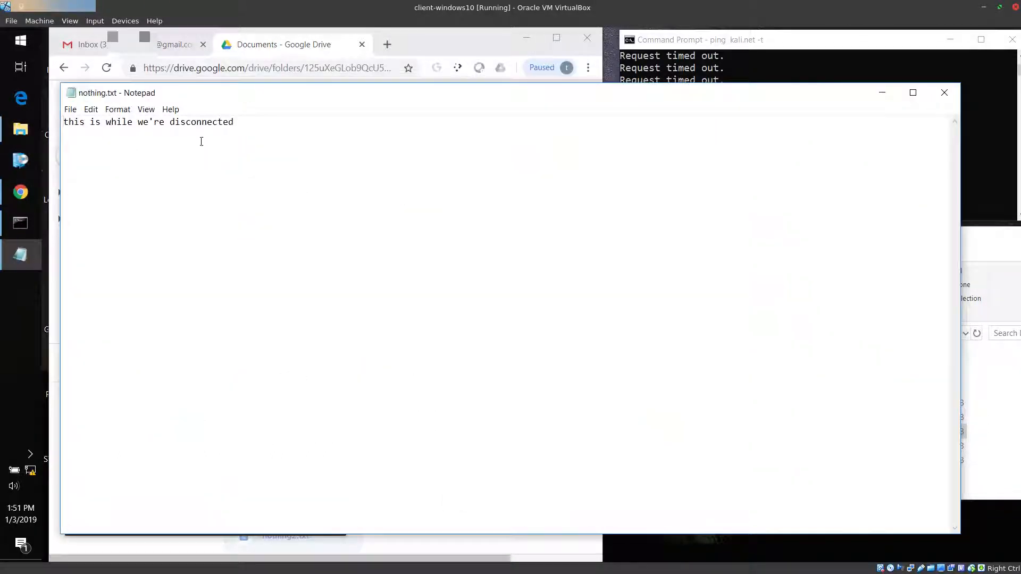
left_click(944, 92)
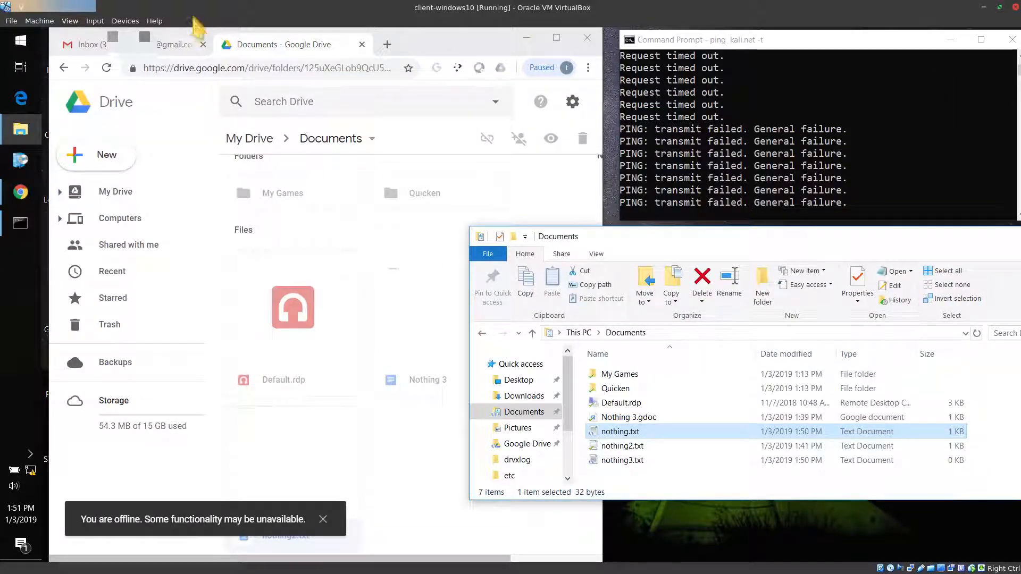
Reconnect the virtual machine by attaching network Adapter 1 to Bridged Adapter
left_click(125, 21)
mouse_move(138, 60)
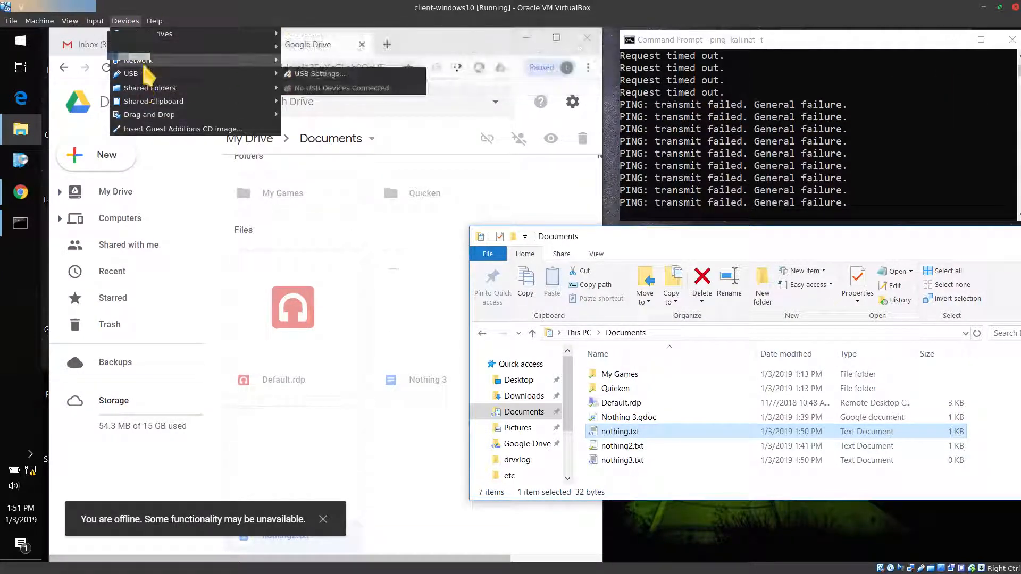
left_click(319, 60)
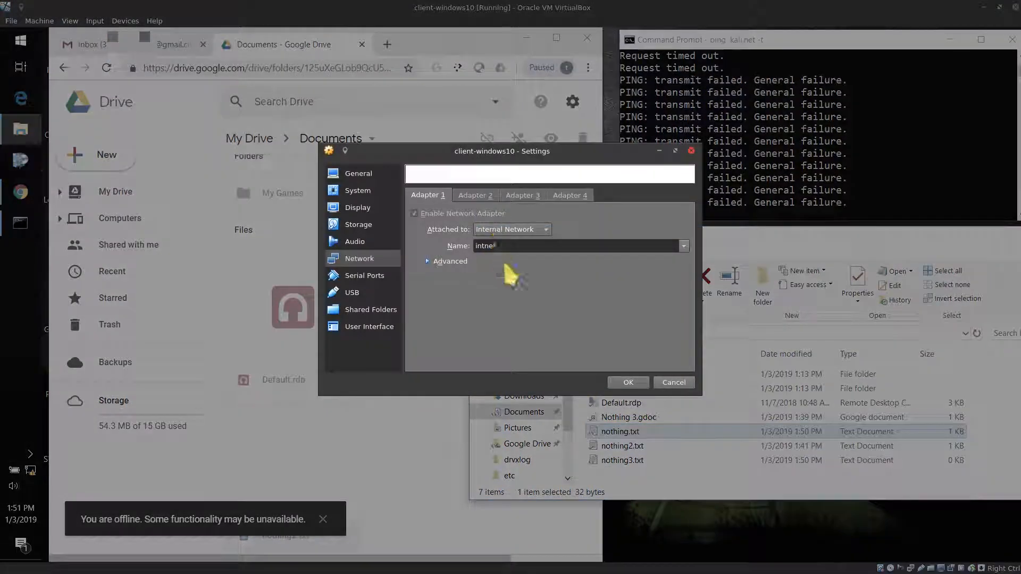
left_click(509, 230)
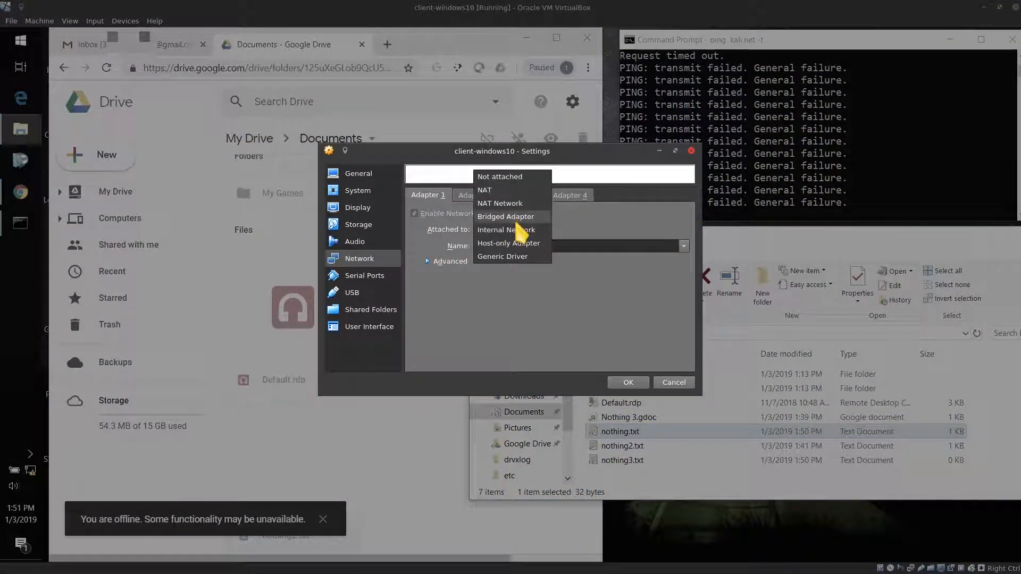
left_click(513, 222)
left_click(621, 382)
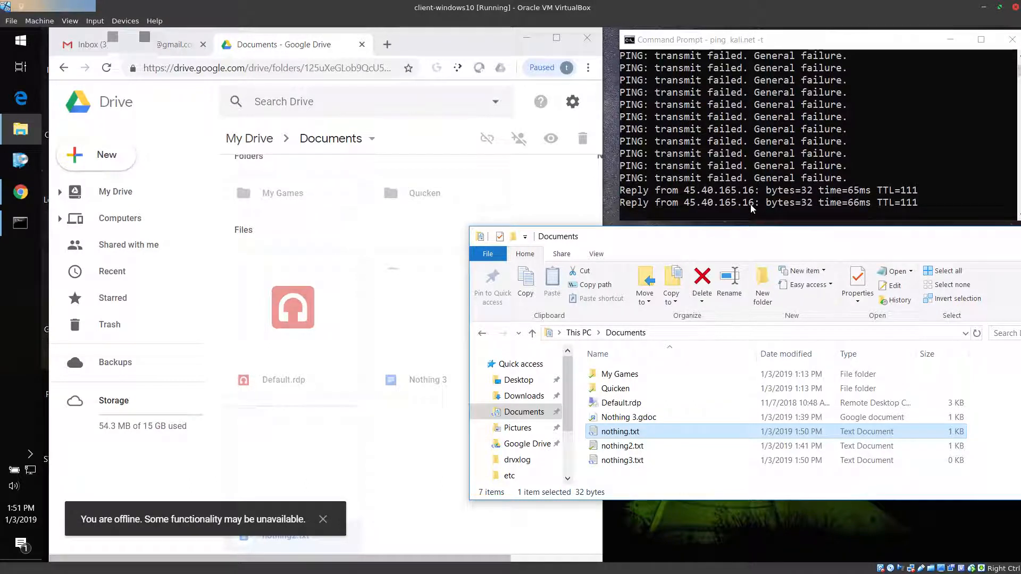
Check the sync status of the local nothing3.txt and nothing.txt, and preview nothing2.txt in the web Documents folder
left_click(592, 465)
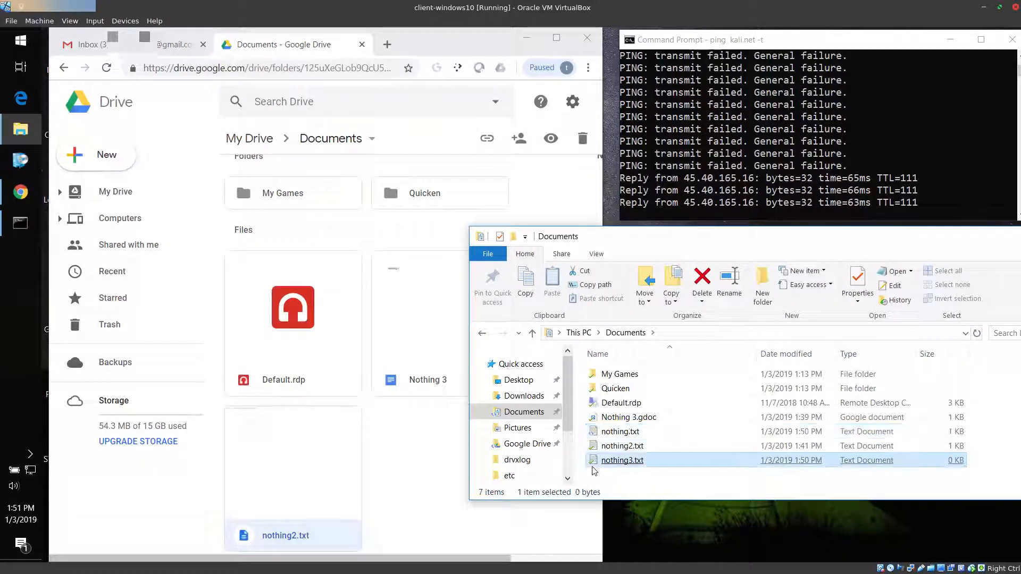
left_click(606, 431)
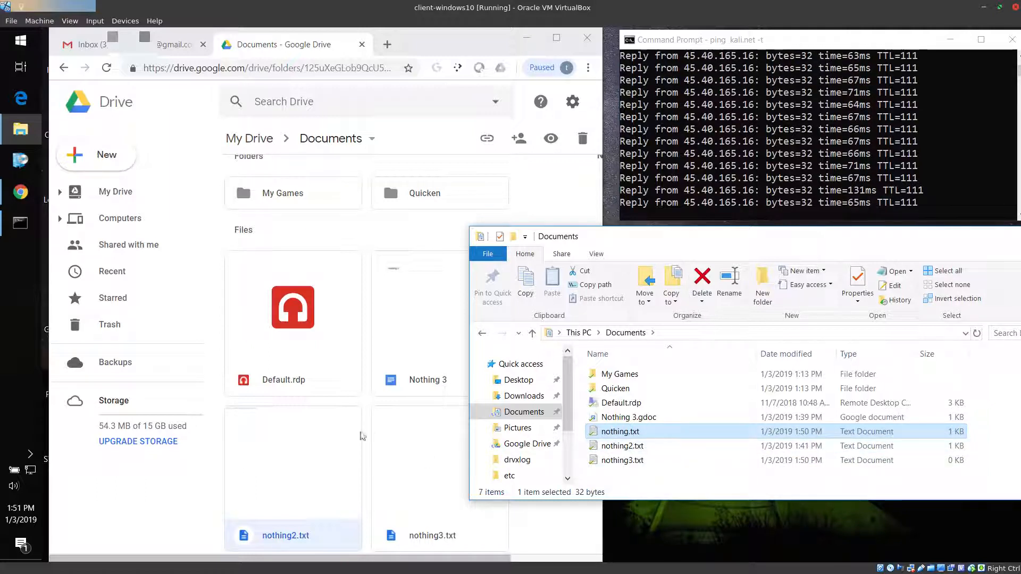
left_click(321, 481)
double_click(321, 481)
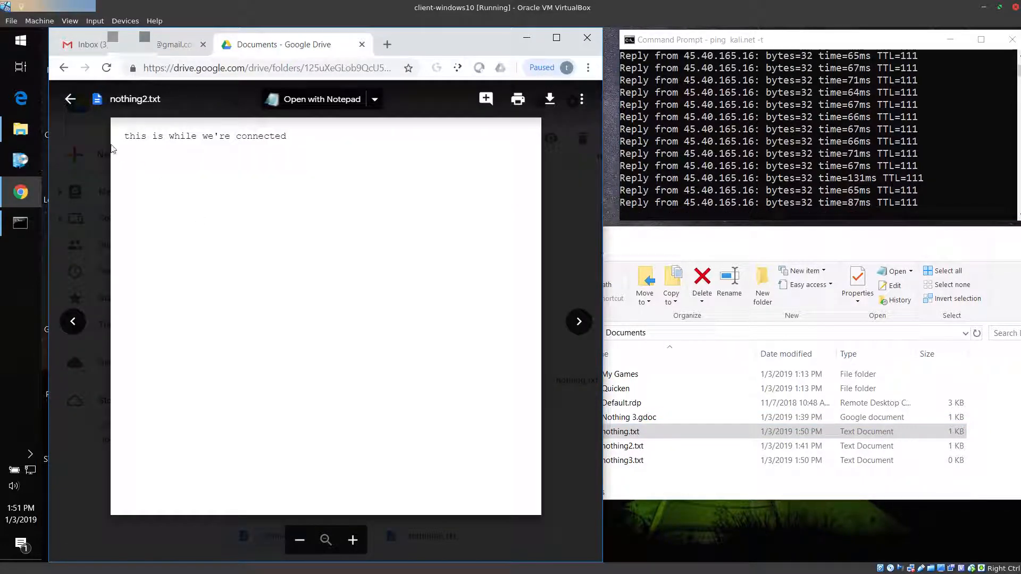
left_click(573, 270)
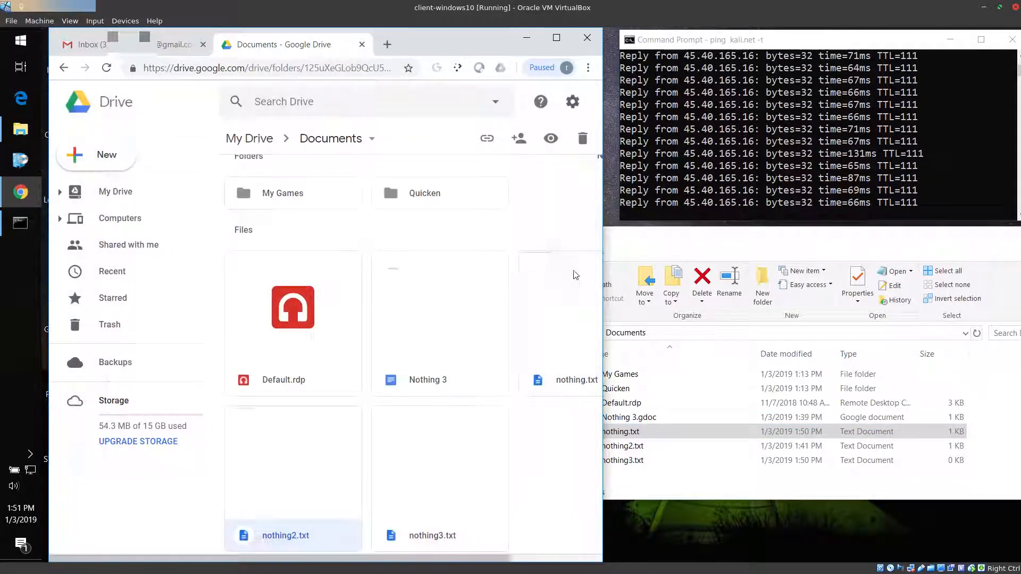
Preview nothing.txt and nothing3.txt in the web Documents folder to check whether the offline changes have synced
double_click(529, 321)
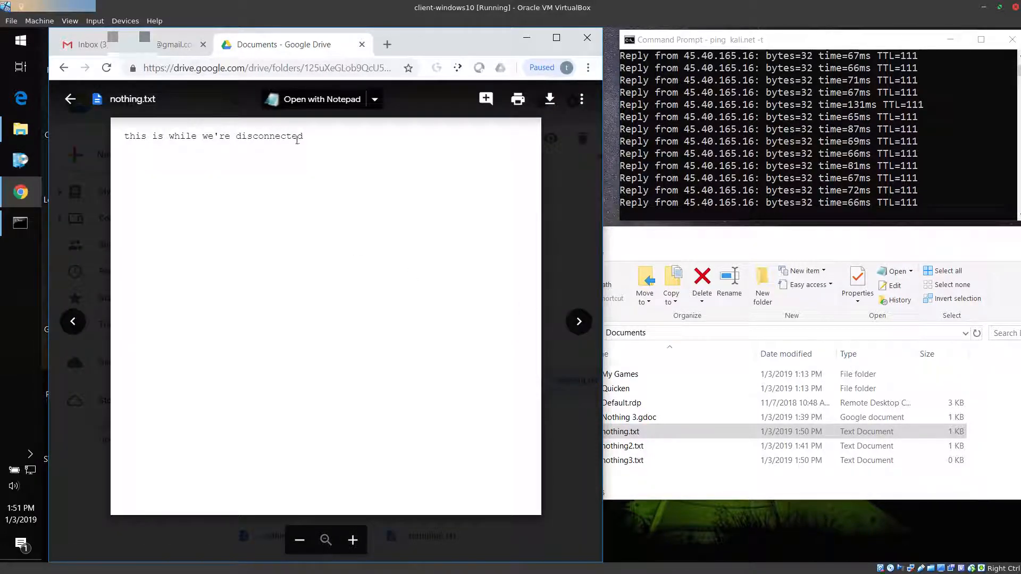
left_click(567, 212)
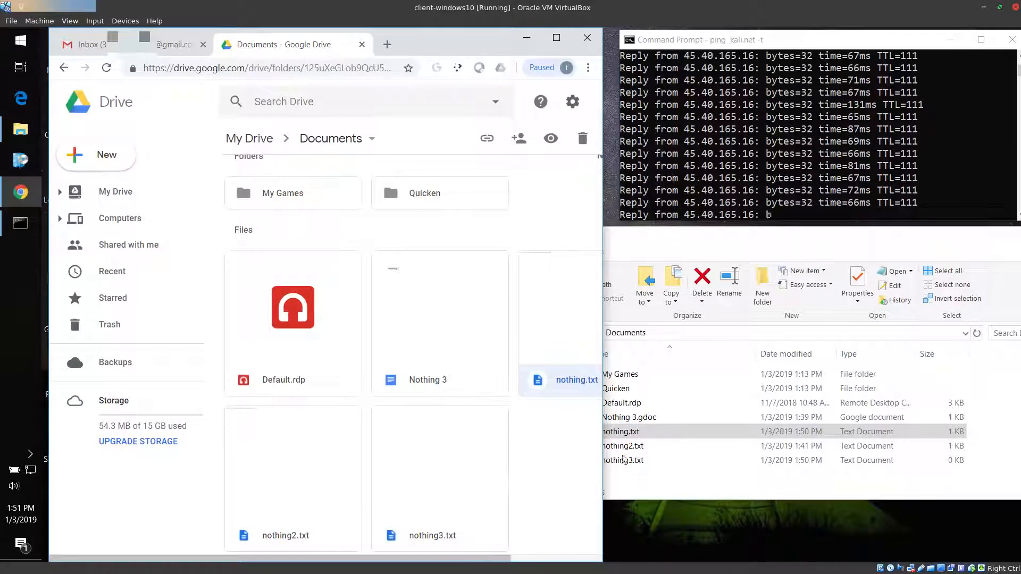
double_click(434, 513)
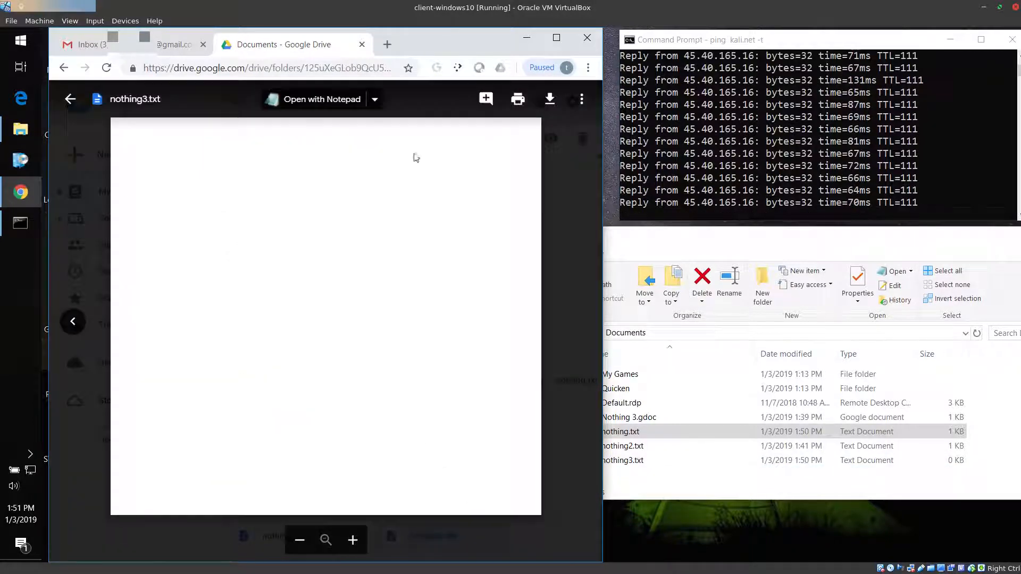
left_click(579, 227)
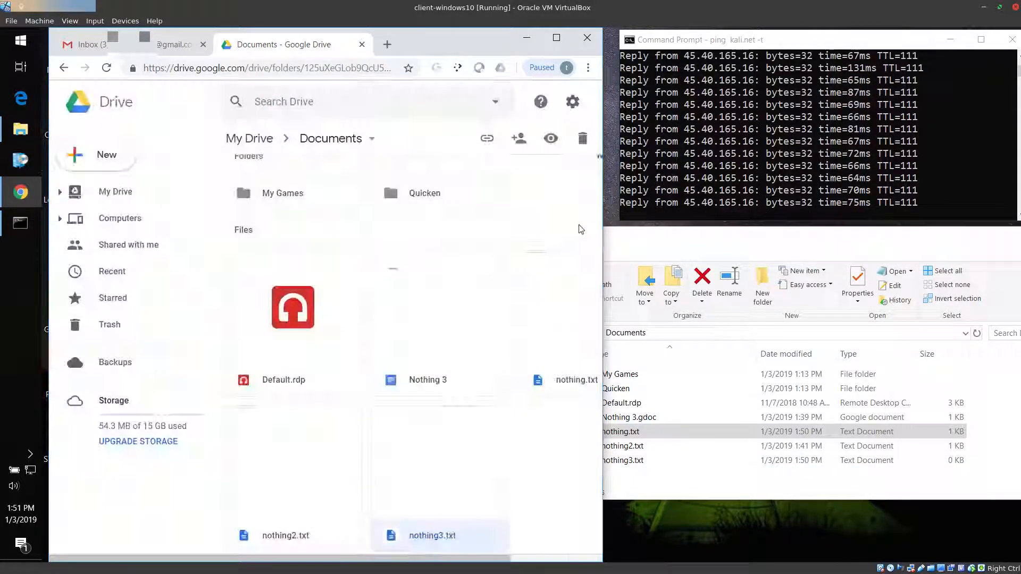
left_click(648, 497)
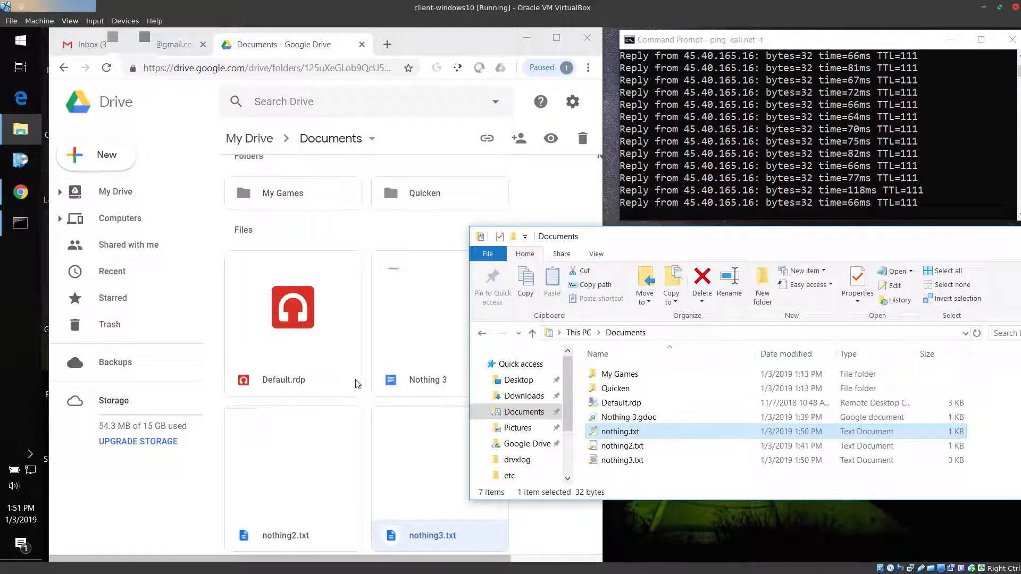
left_click(365, 255)
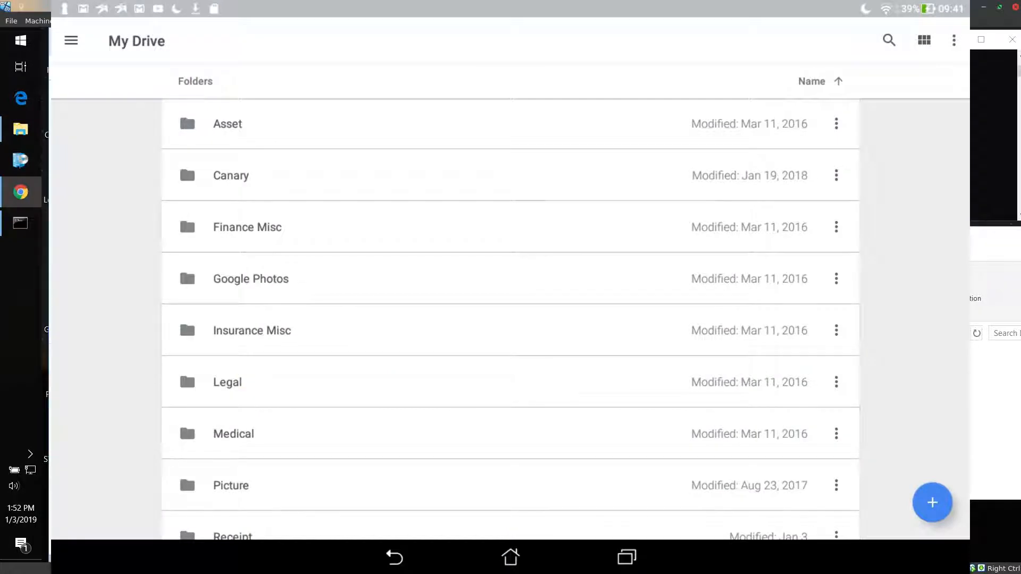
Return to the virtual machine and stop the continuous ping to kali.net in Command Prompt
key("alt+Tab")
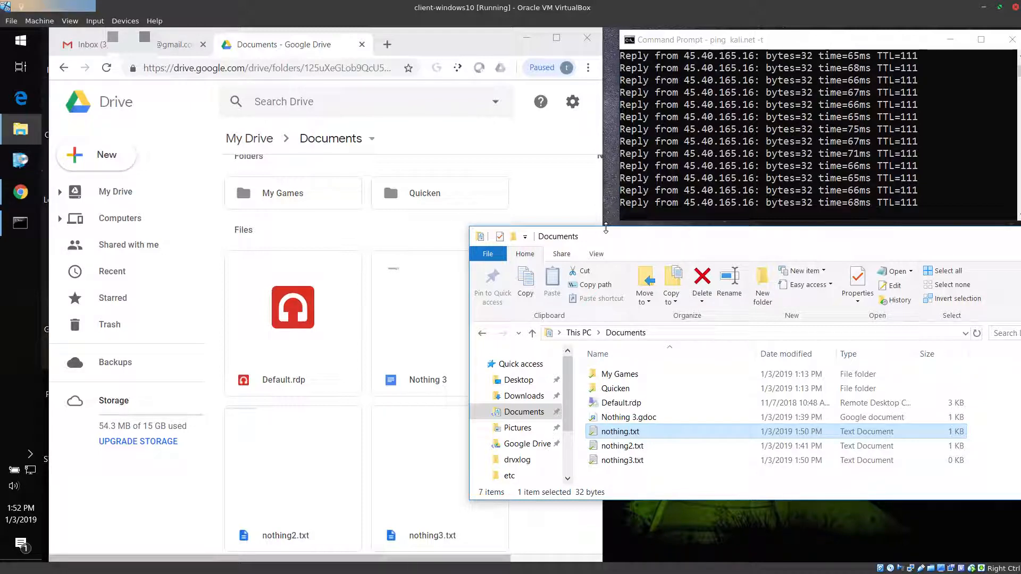
key("ctrl+c")
left_click(715, 204)
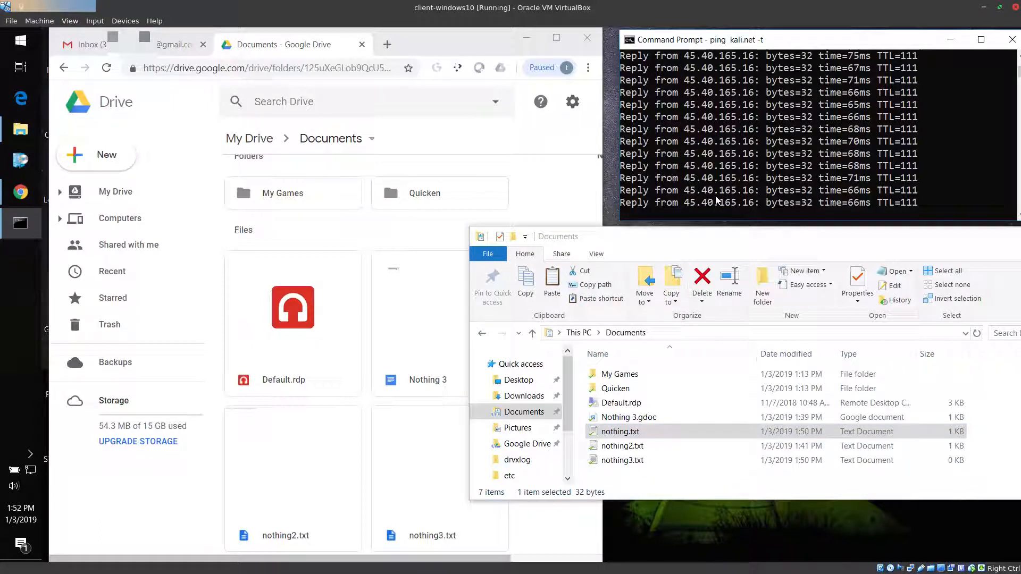
key("ctrl+c")
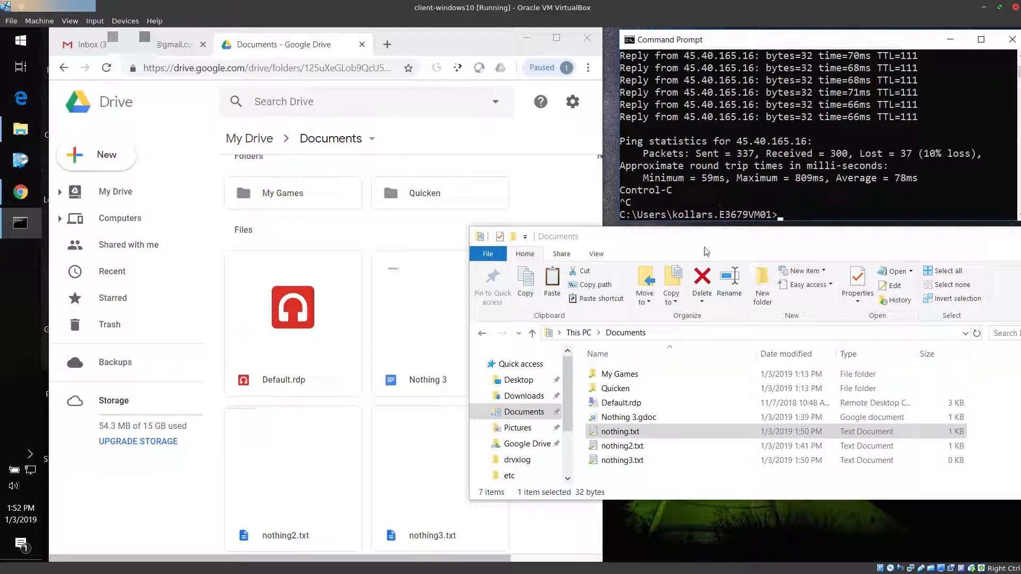
Browse from This PC through Windows (C:) and Users into the older user profile folder, and look over its subfolders
left_click(567, 463)
left_click(512, 439)
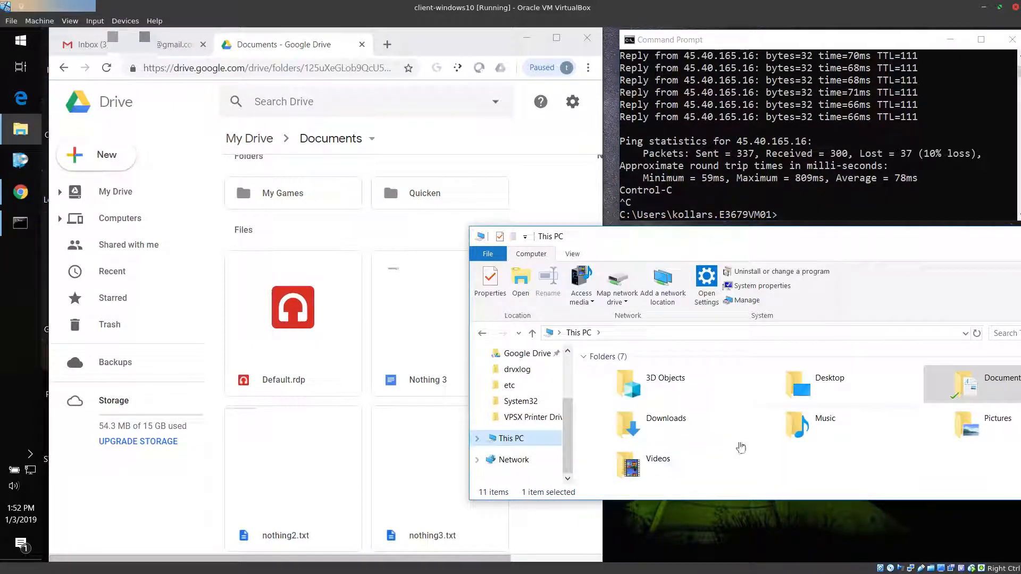
scroll(797, 446, "down", 3)
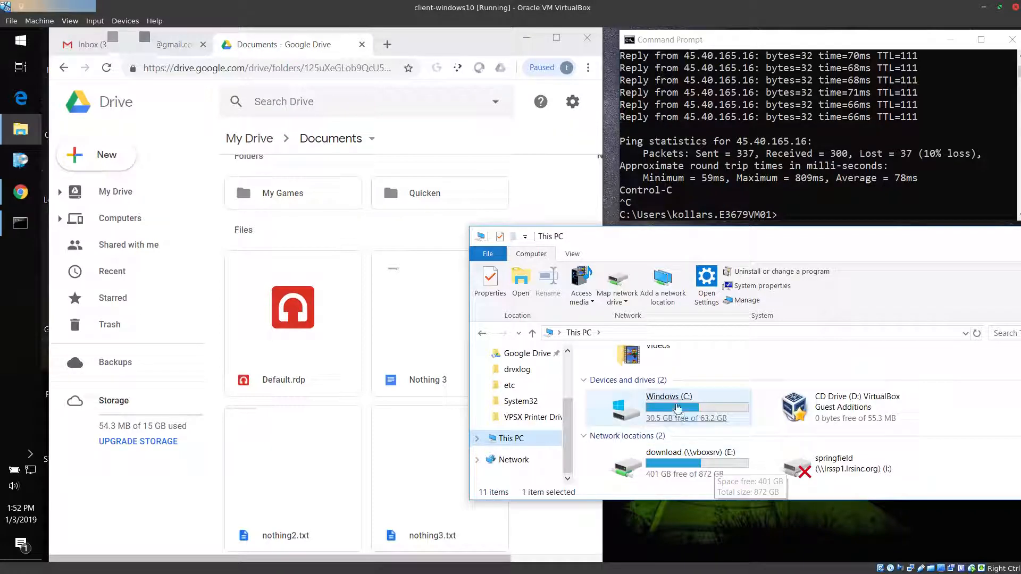
double_click(616, 460)
double_click(609, 425)
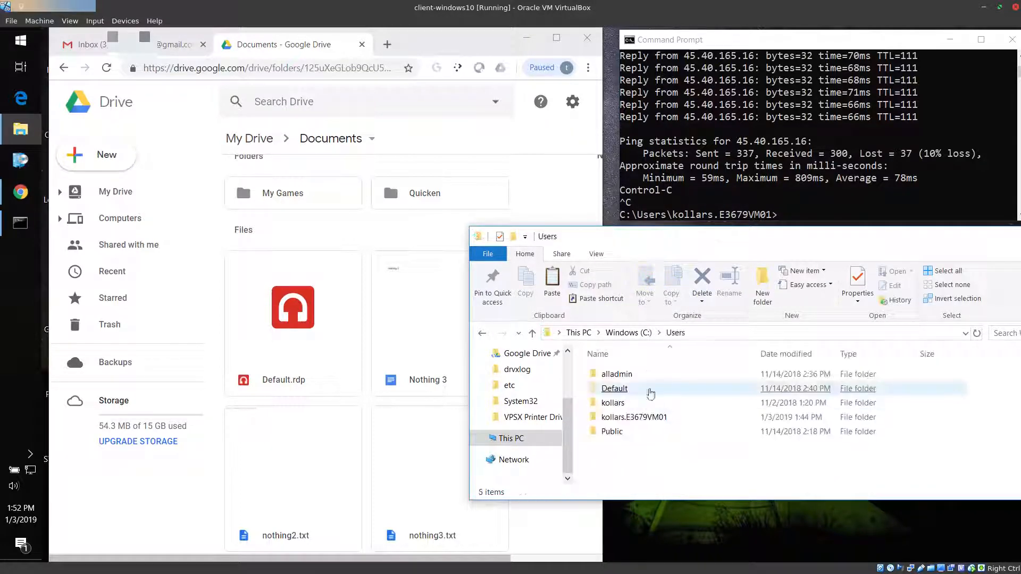
double_click(613, 404)
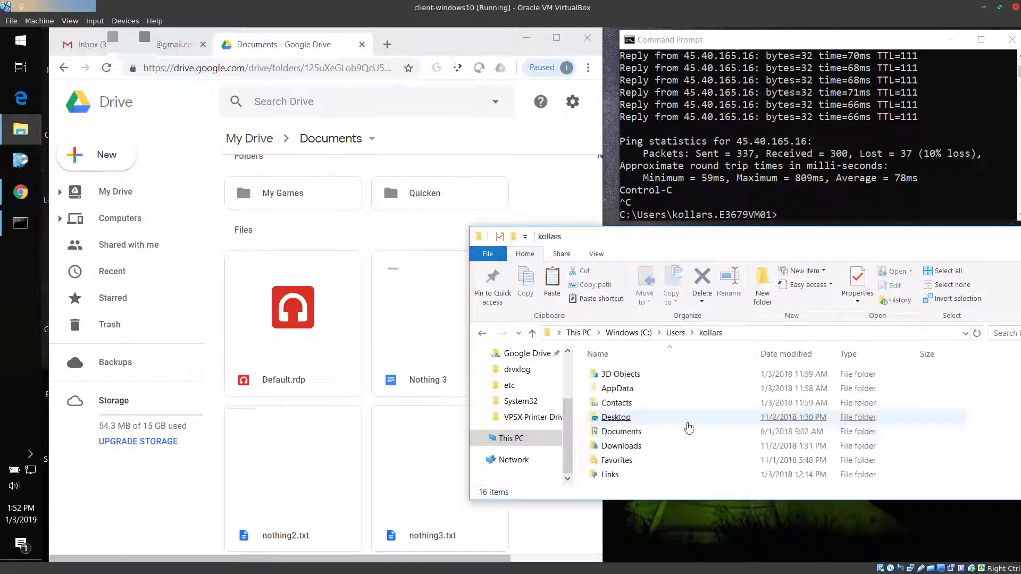
scroll(658, 447, "down", 3)
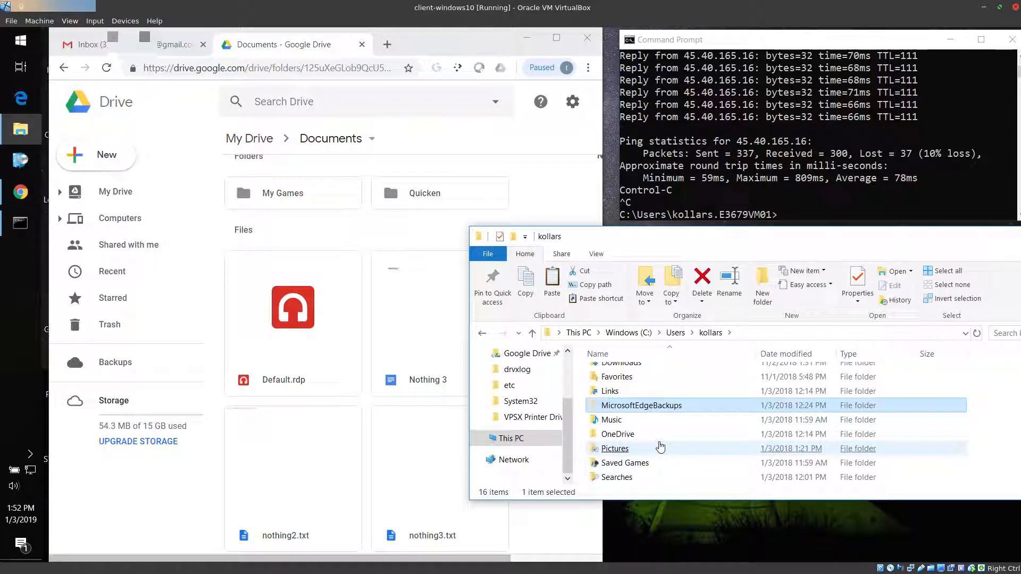
Open AppData\Roaming\ICAClient inside that profile and view the application's configuration files
scroll(658, 425, "up", 3)
left_click(653, 415)
double_click(653, 389)
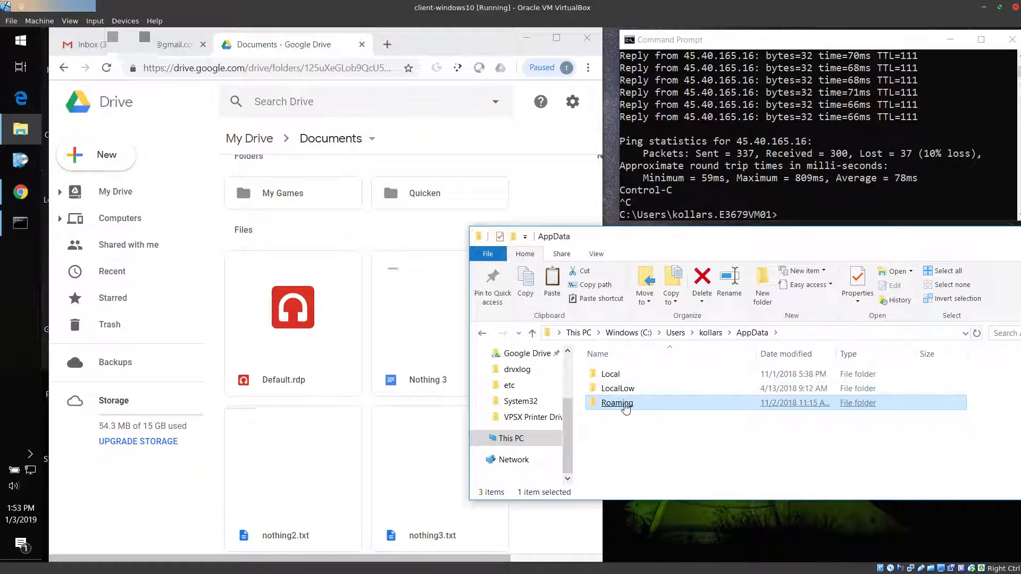
double_click(623, 402)
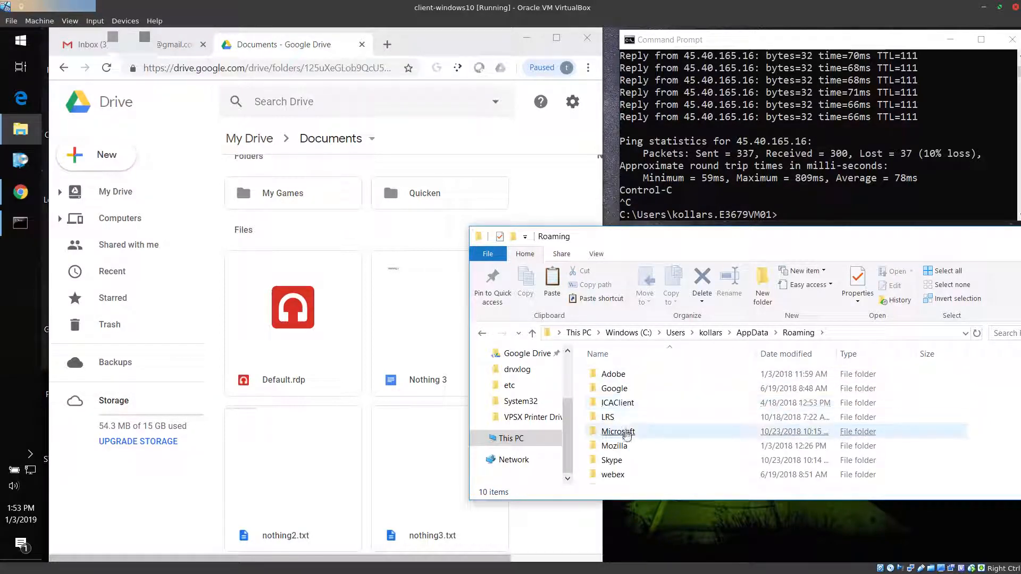
double_click(618, 403)
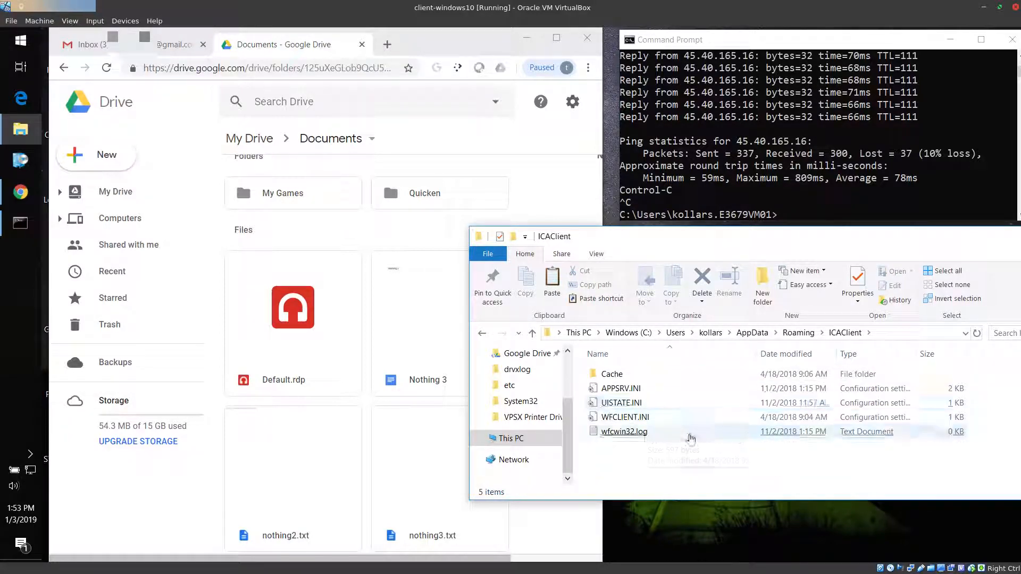
left_click(616, 431)
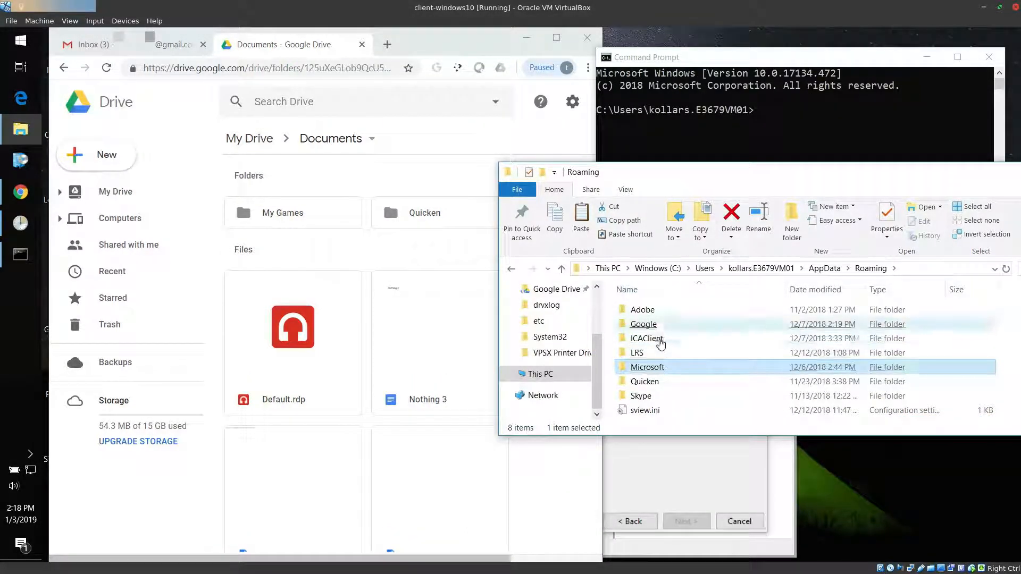
View the ICAClient files in the current profile's Roaming folder, return to Roaming, and point out sview.ini and ICAClient
left_click(660, 342)
double_click(660, 343)
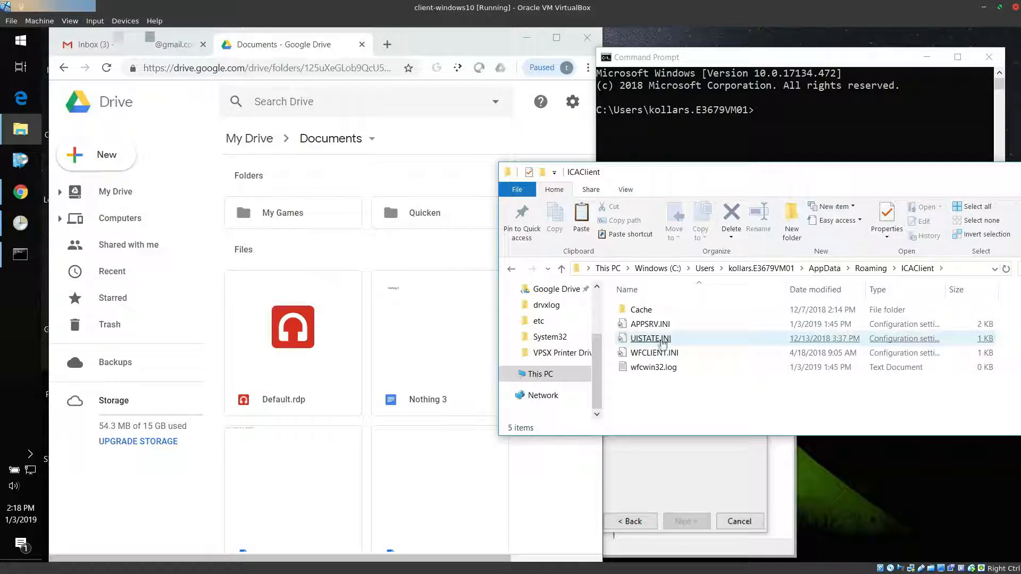
left_click(871, 268)
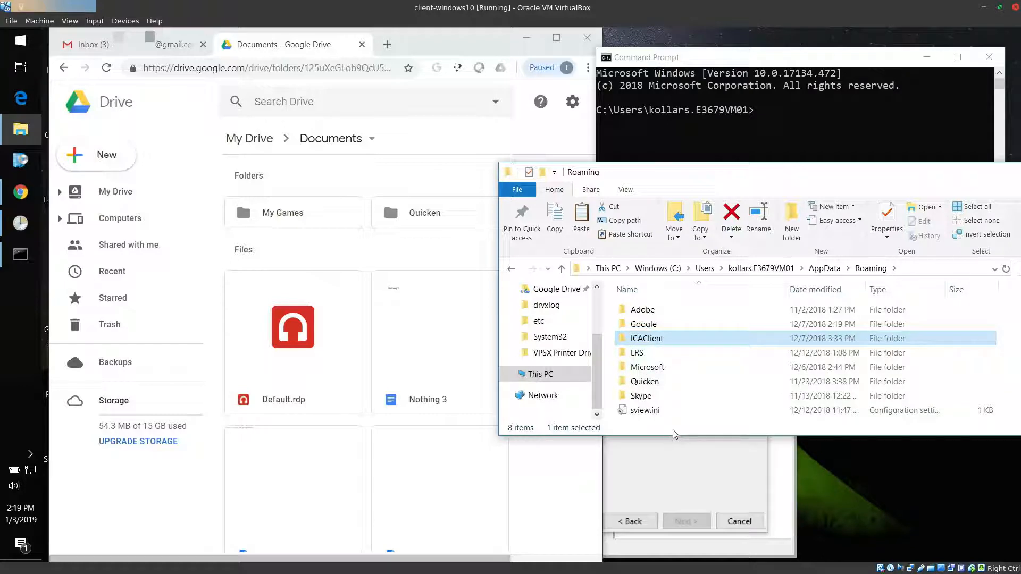
left_click(668, 413)
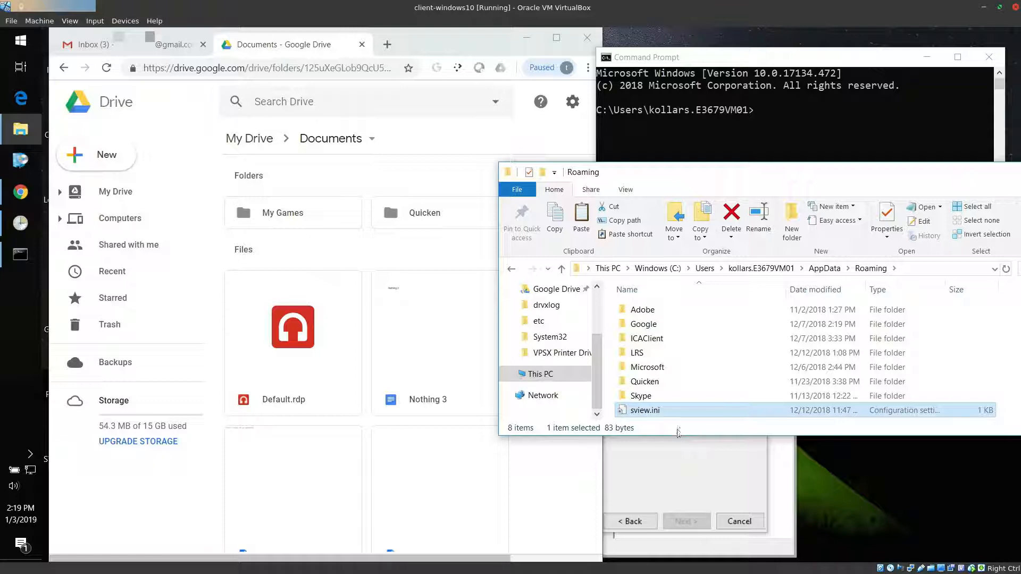
left_click(672, 346)
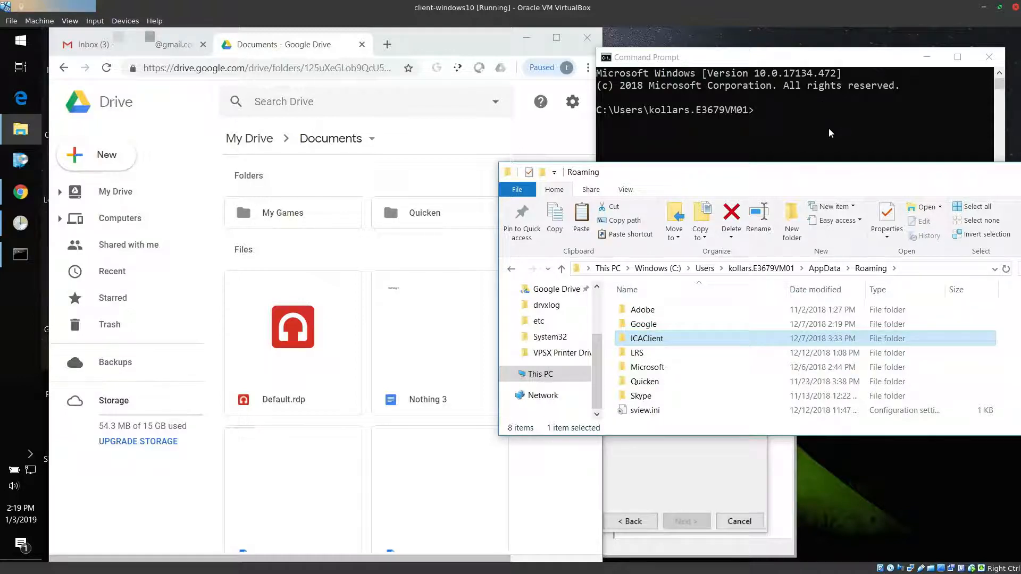
Widen Command Prompt, run robocopy without arguments, and examine the source and destination entries of its usage text
left_click_drag(1005, 115, 1019, 116)
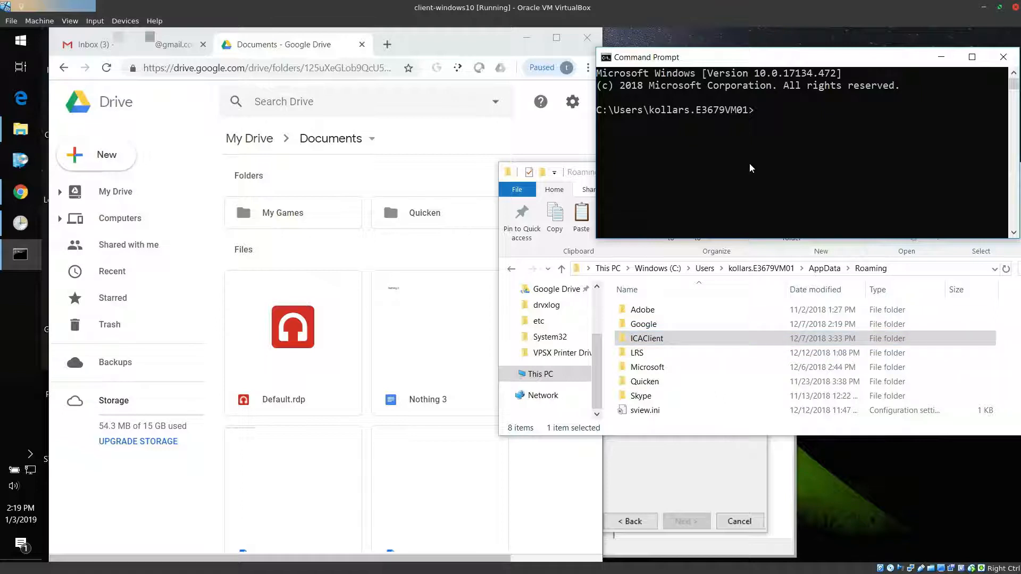
left_click(751, 219)
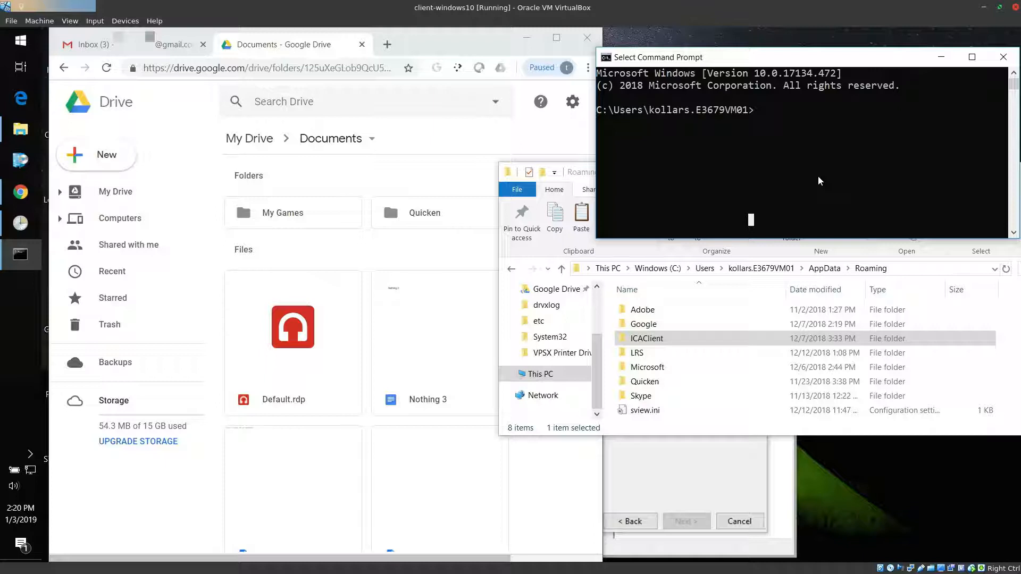
type("robocopy")
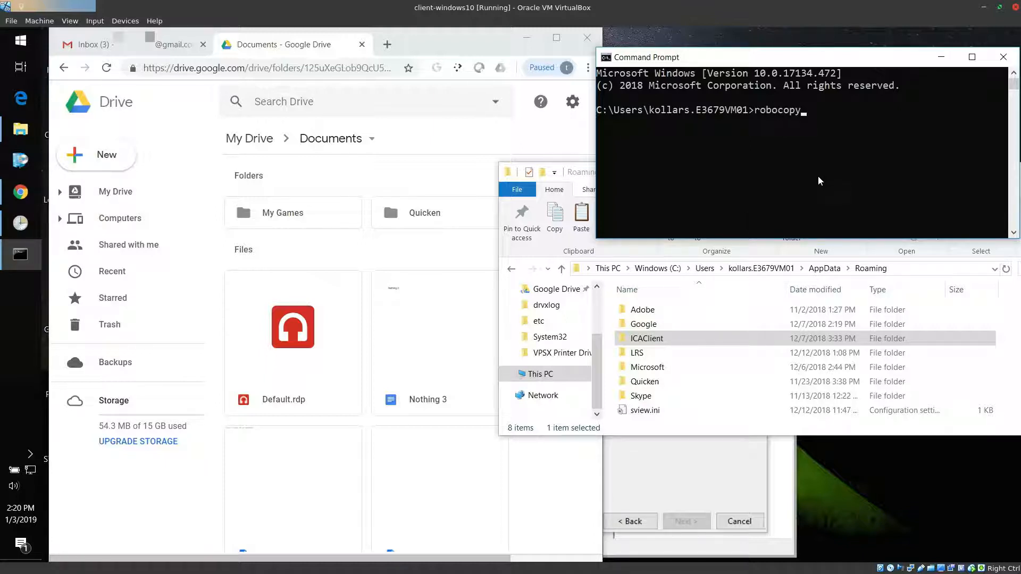
key("Return")
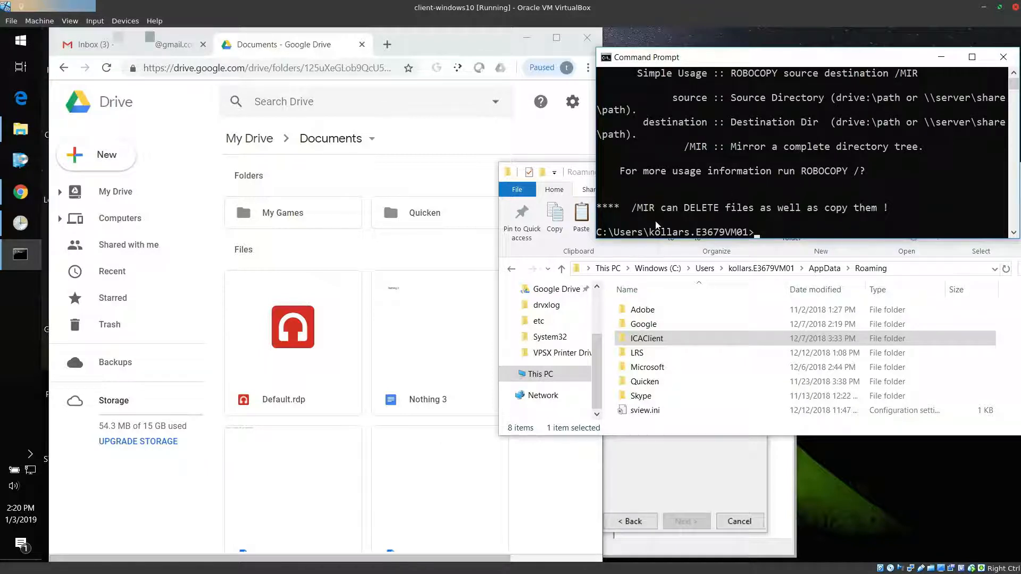
left_click_drag(727, 98, 849, 106)
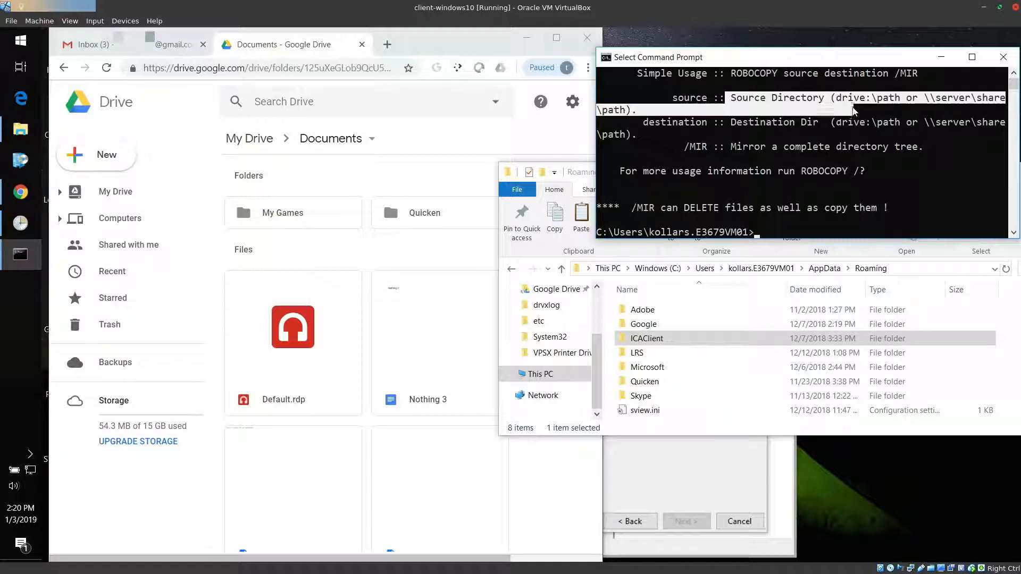
left_click_drag(727, 118, 834, 123)
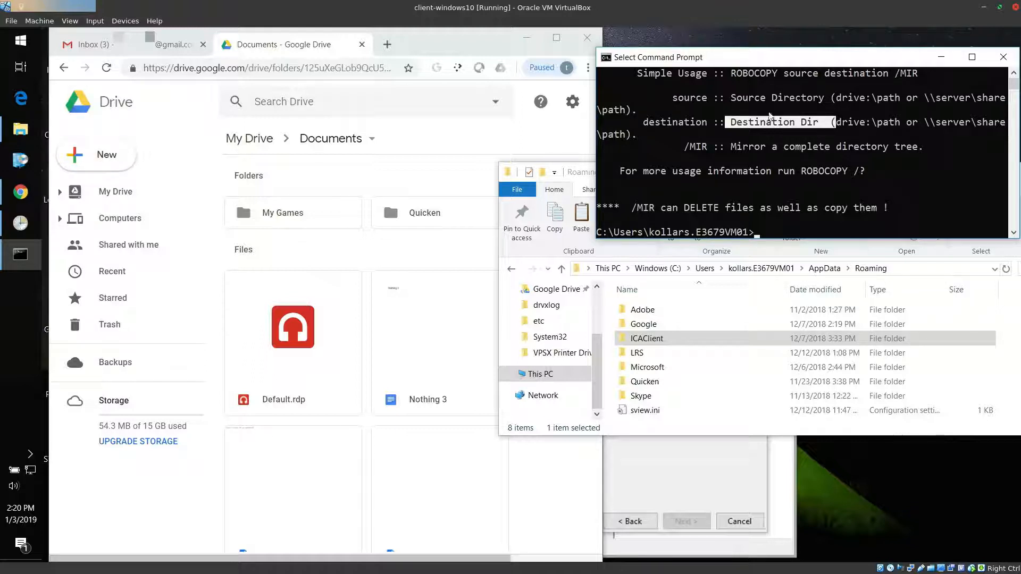
left_click(750, 121)
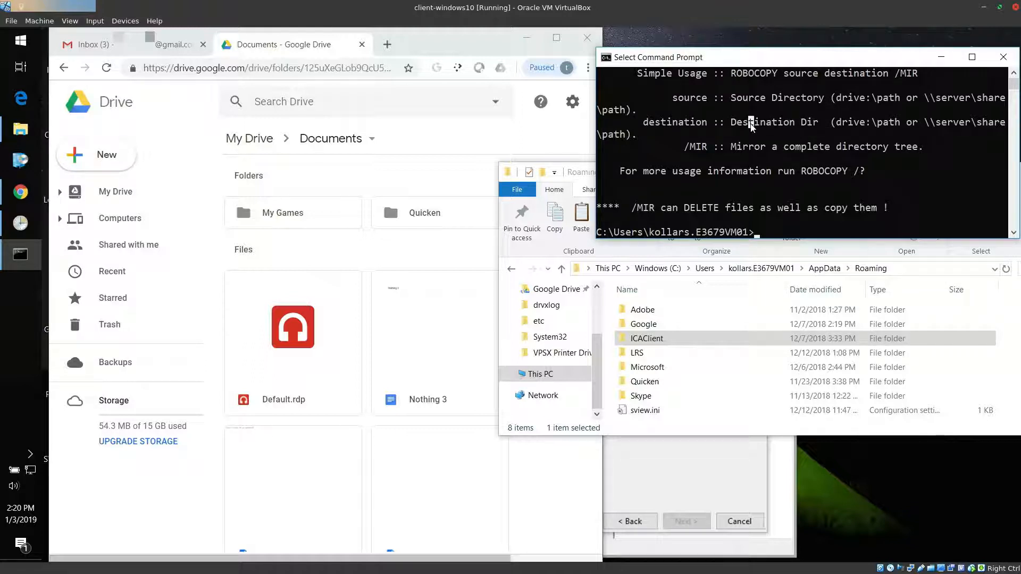
Find and launch Task Scheduler with administrator approval, and move its window clear of Command Prompt and the Roaming folder
left_click(21, 44)
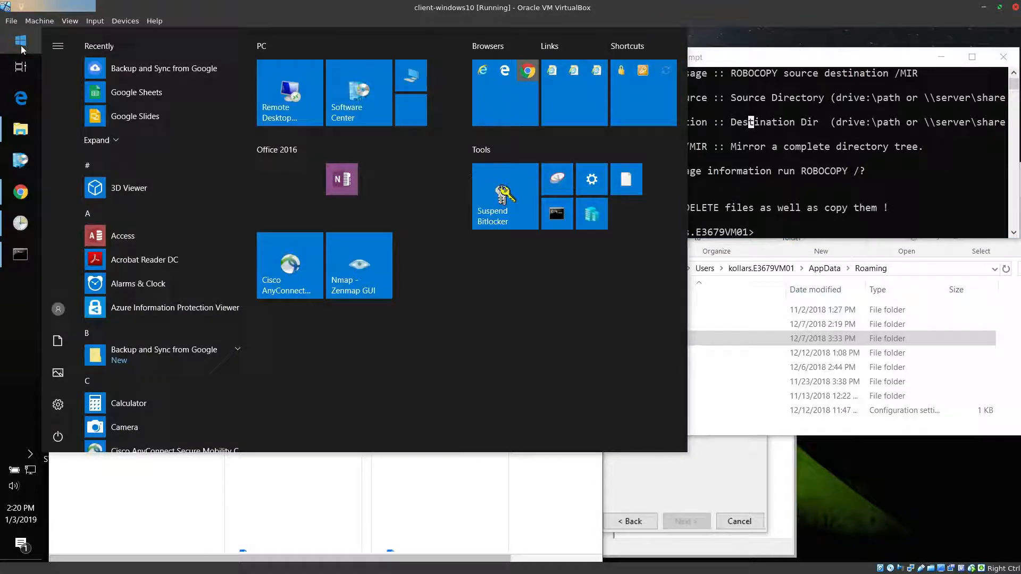
type("t")
key("BackSpace")
type("sched")
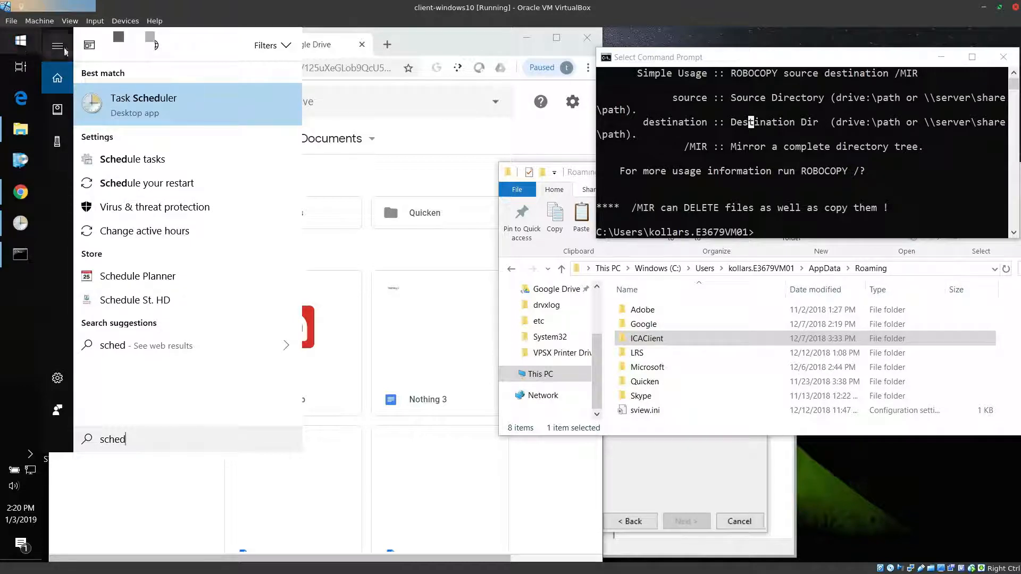
left_click(163, 115)
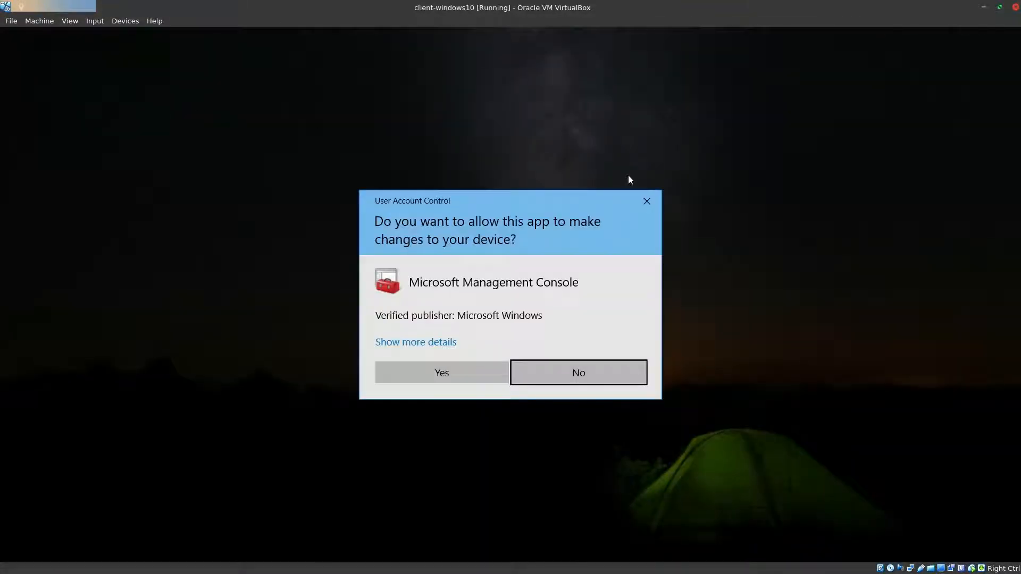
left_click(426, 371)
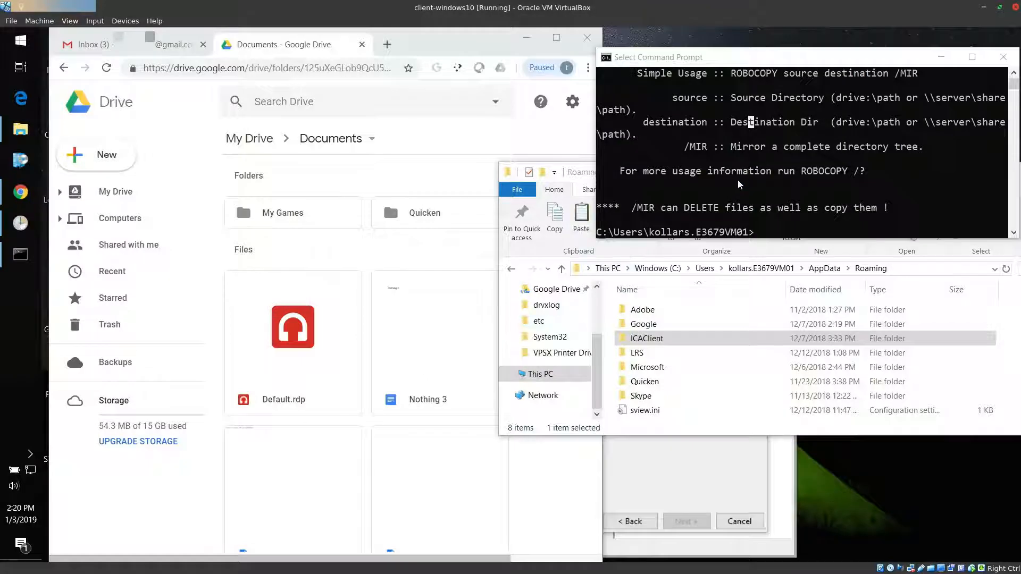
left_click_drag(433, 204, 216, 46)
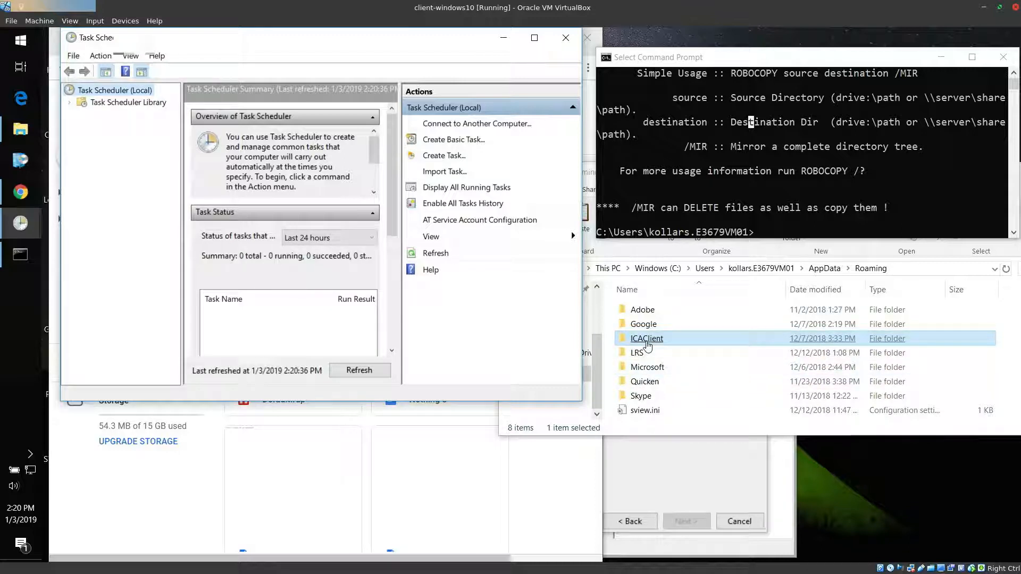
Reopen ICAClient to point out UISTATE.INI as a file to copy, and return to the Roaming folder
double_click(647, 340)
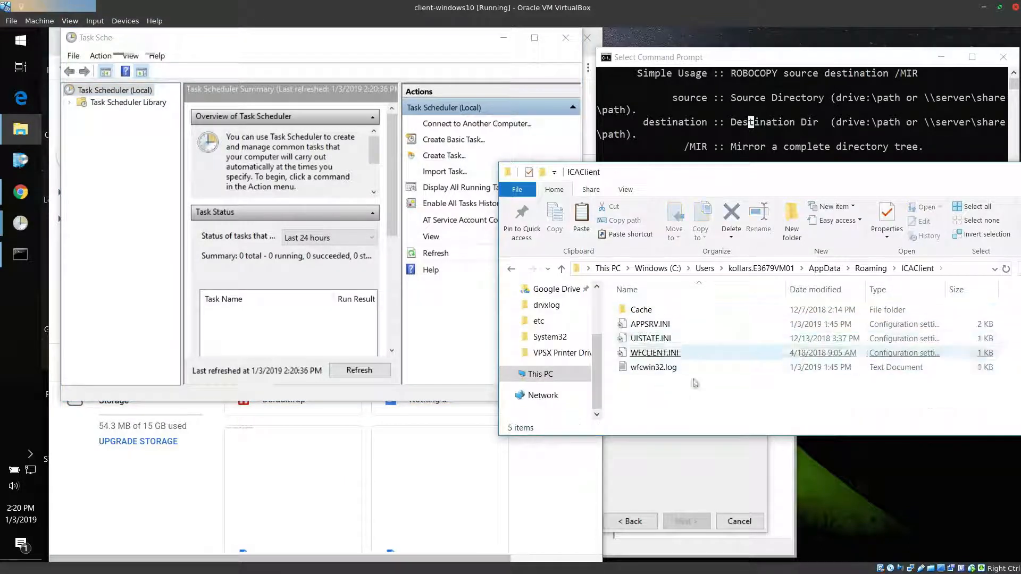
left_click(712, 338)
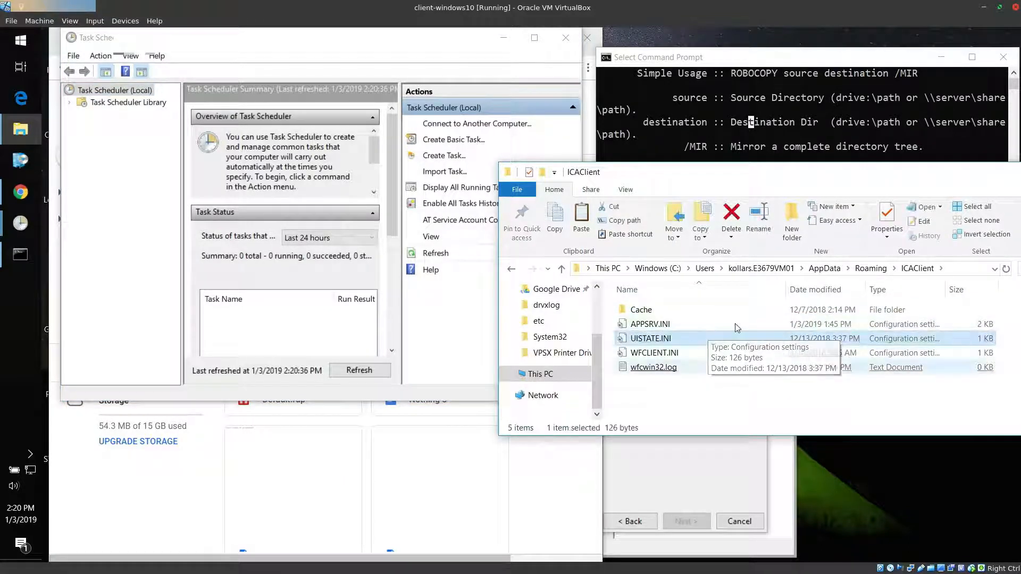
left_click(868, 270)
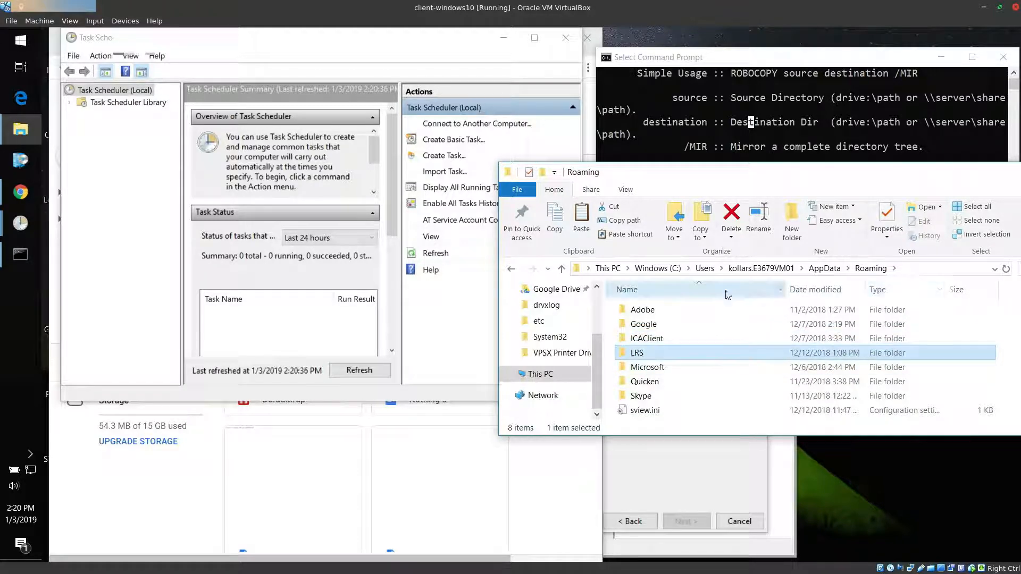
Switch to Google Drive and create a folder named "configuration settings for applications" in My Drive
left_click(326, 448)
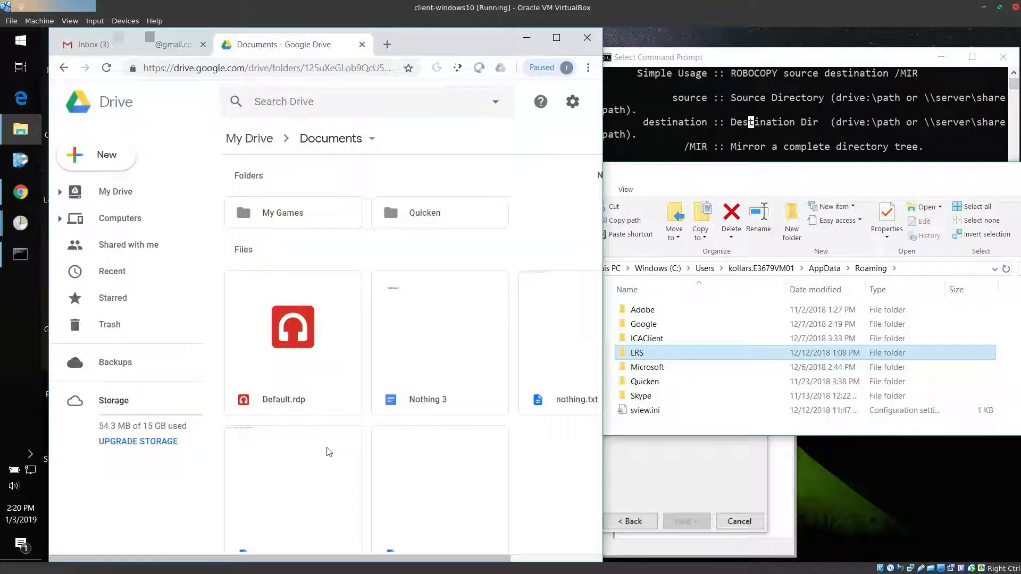
left_click(256, 139)
right_click(475, 263)
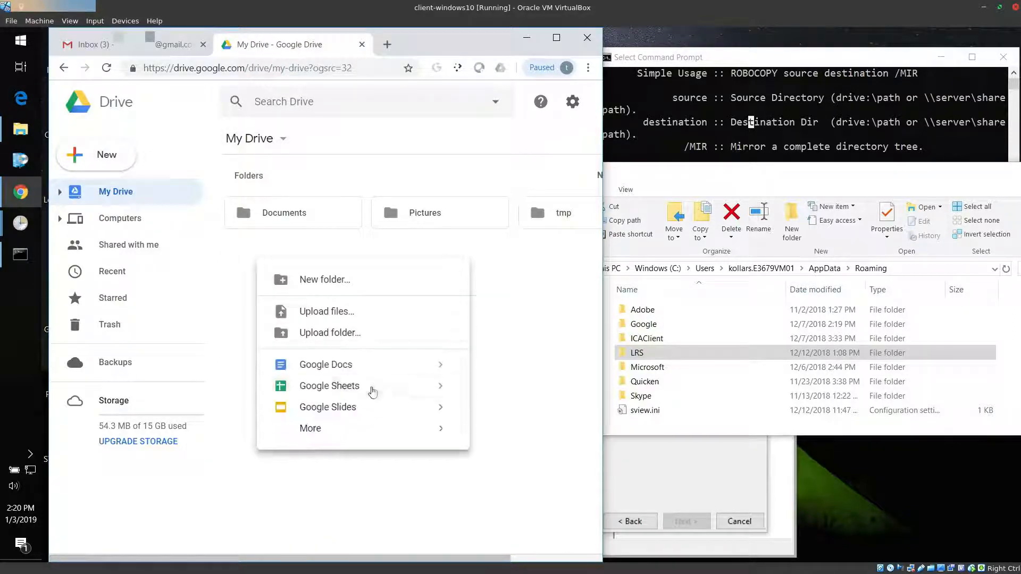
left_click(350, 282)
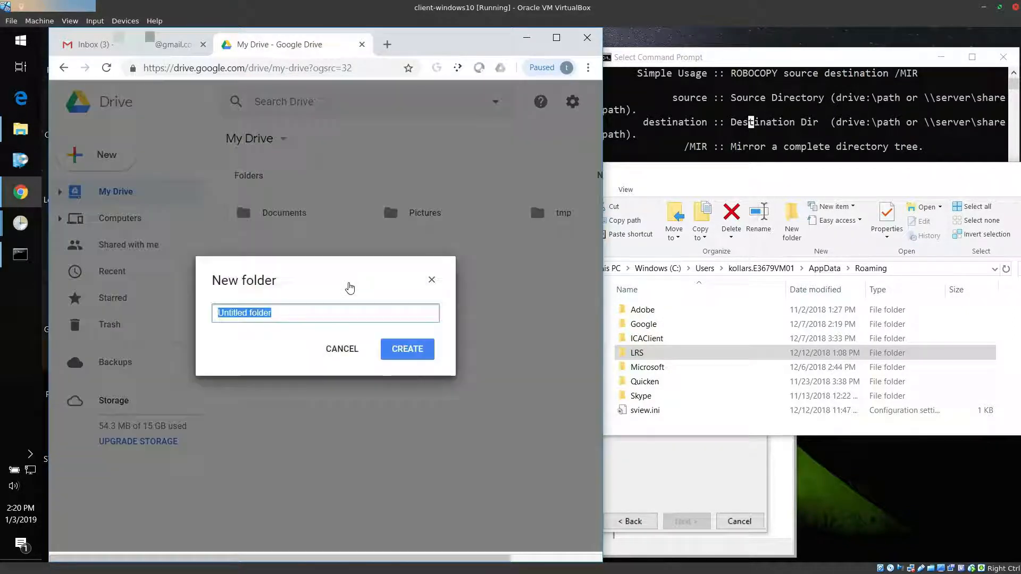
type("configuration settings for appli")
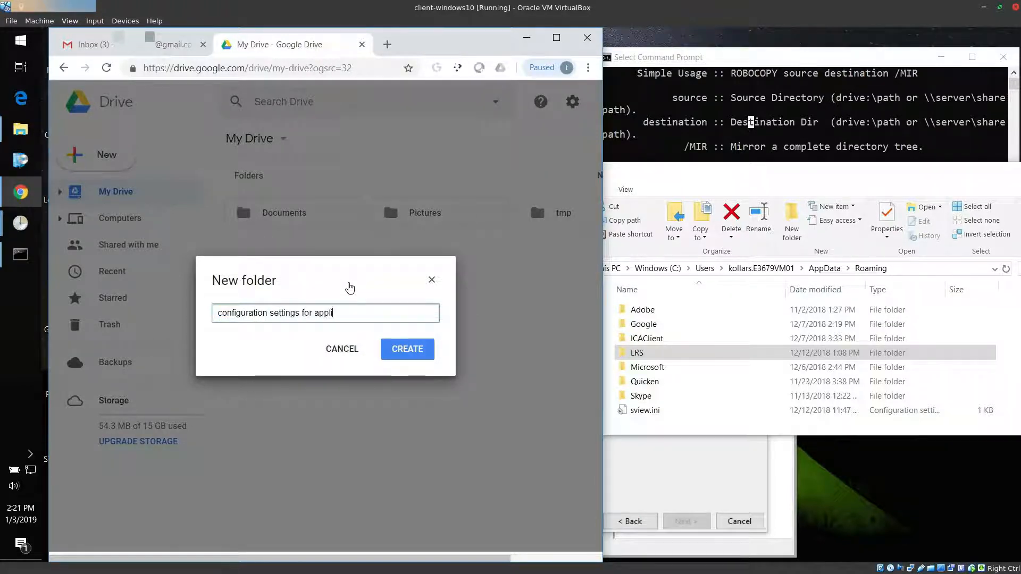
type("cation")
key("Return")
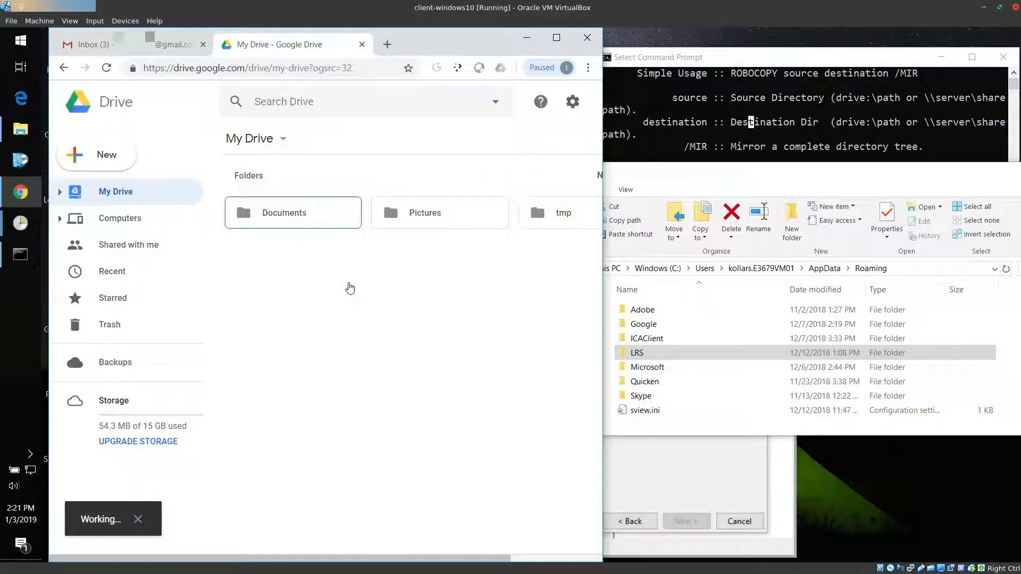
Inside the configuration settings for applications folder, create a subfolder named "icaclient" and open it
left_click(334, 223)
double_click(333, 218)
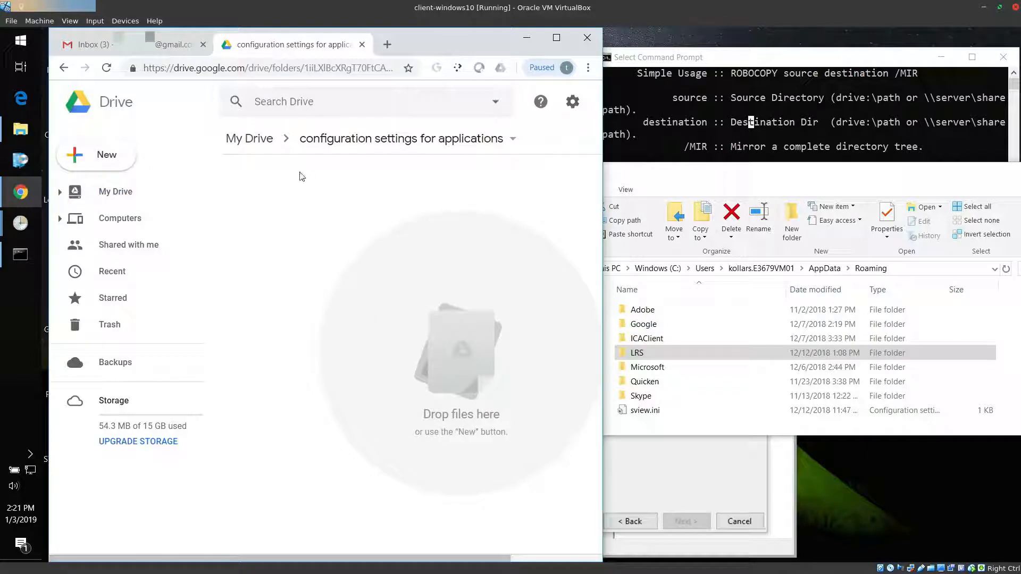
right_click(353, 193)
left_click(102, 155)
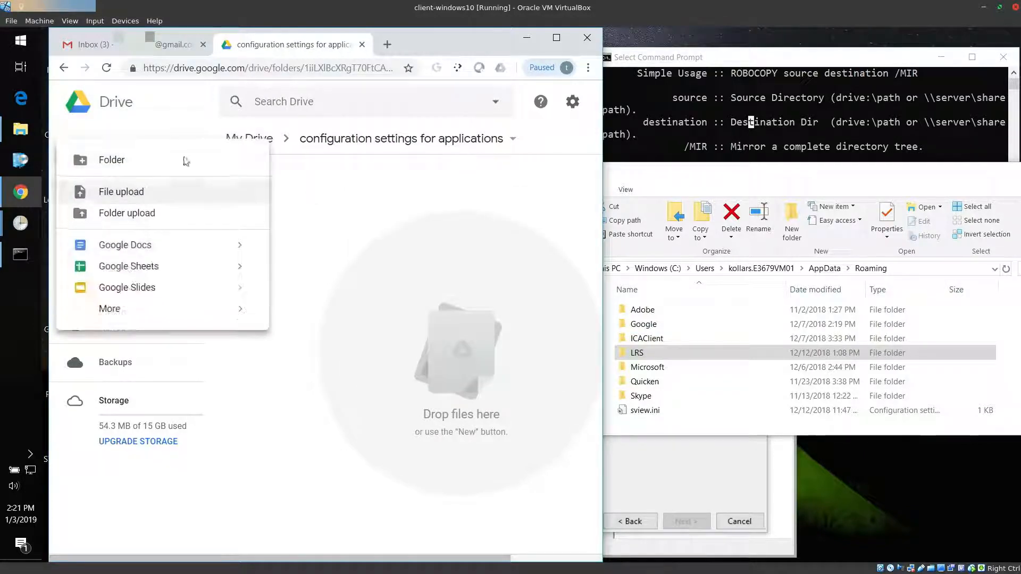
left_click(185, 161)
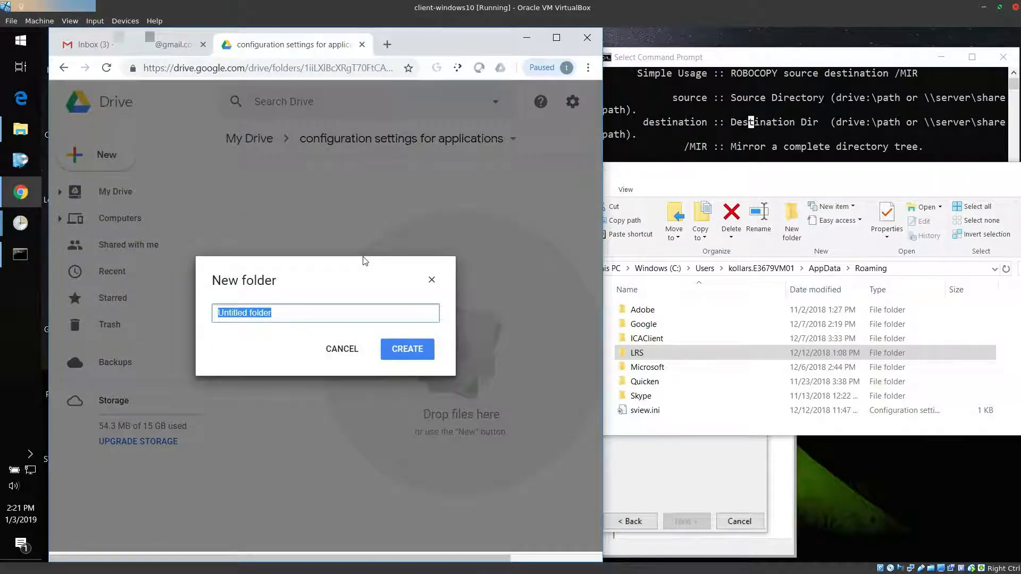
type("icaclice")
key("BackSpace")
key("BackSpace")
type("s")
key("Return")
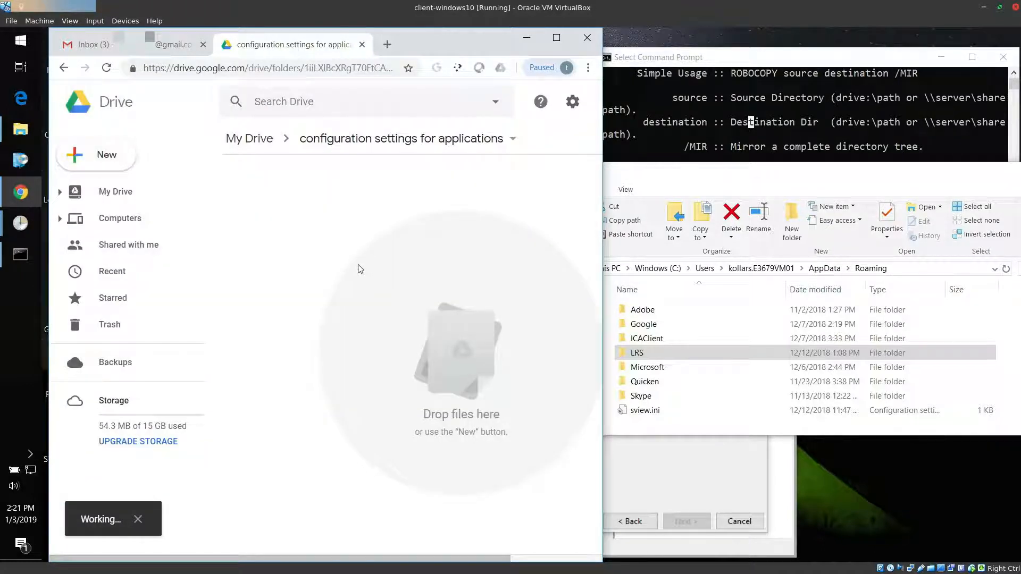
double_click(336, 224)
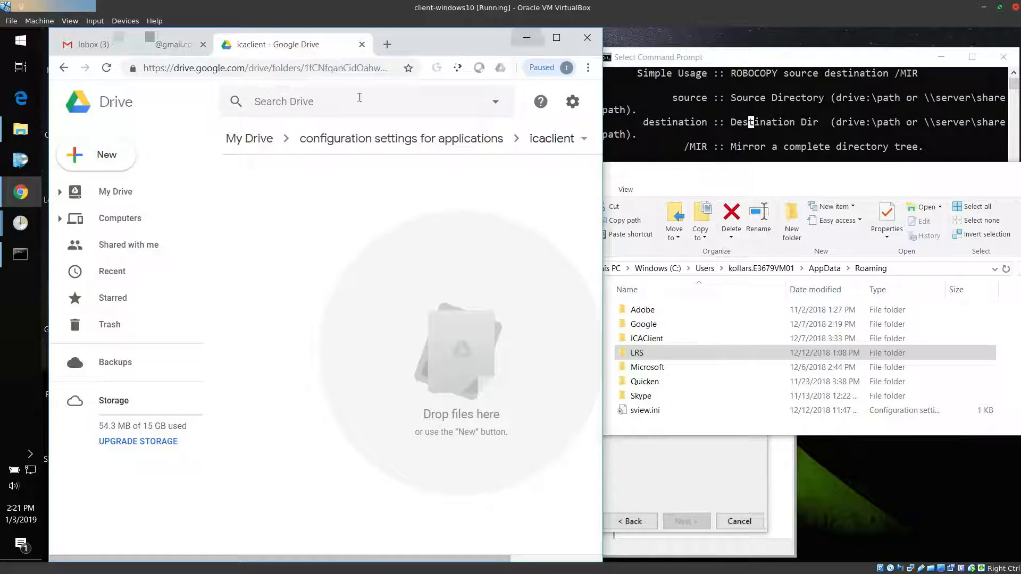
Switch to Task Scheduler and start a new basic task named "sync ica client"
left_click(20, 222)
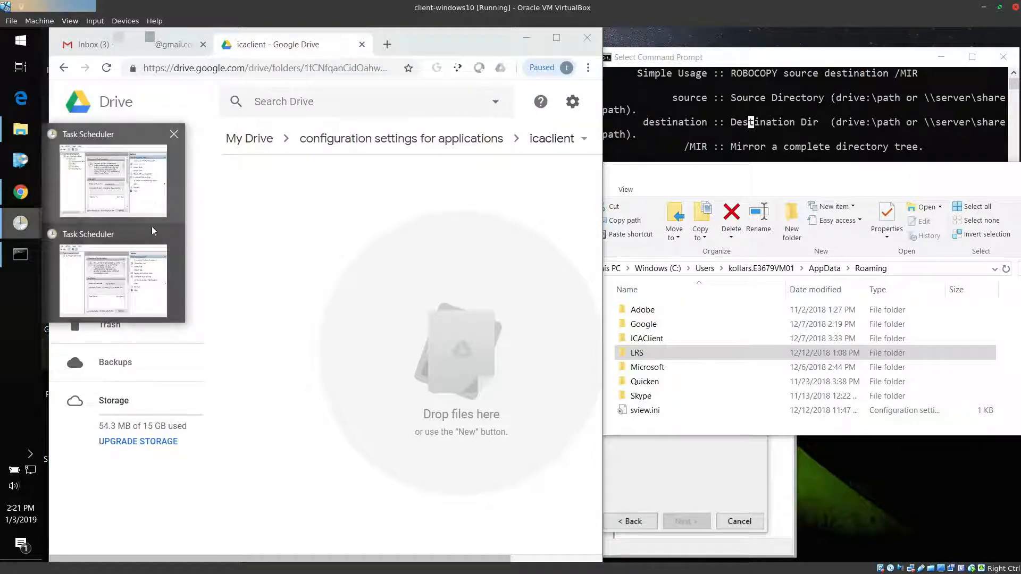
left_click(148, 268)
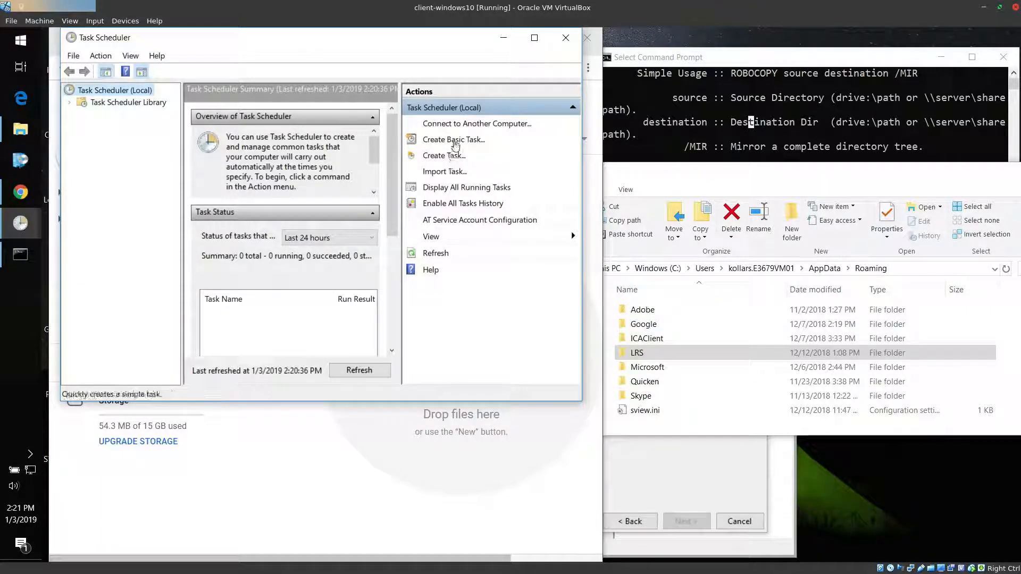
left_click(453, 141)
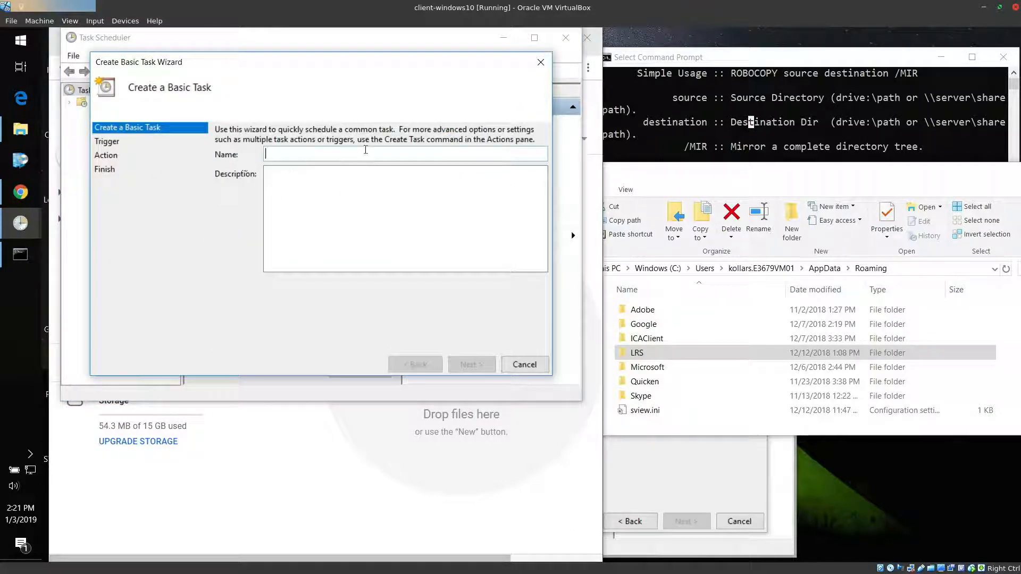
type("sycn")
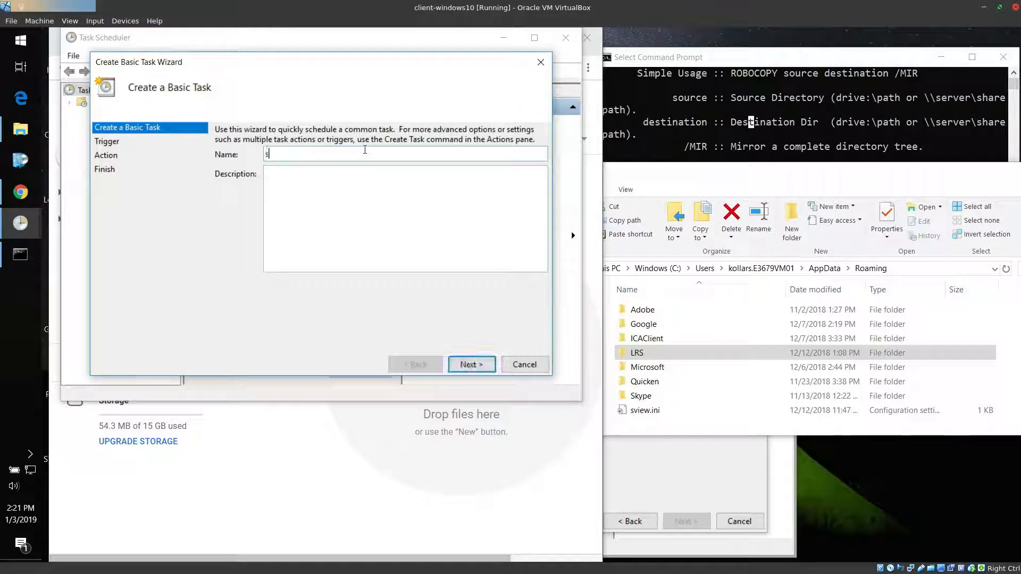
key("BackSpace")
type("n")
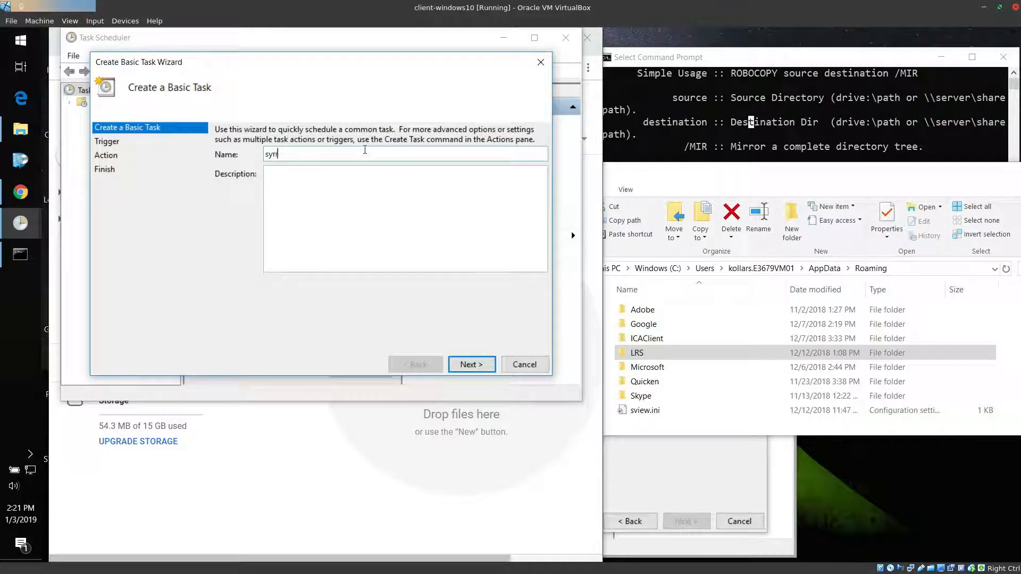
type("c ica client")
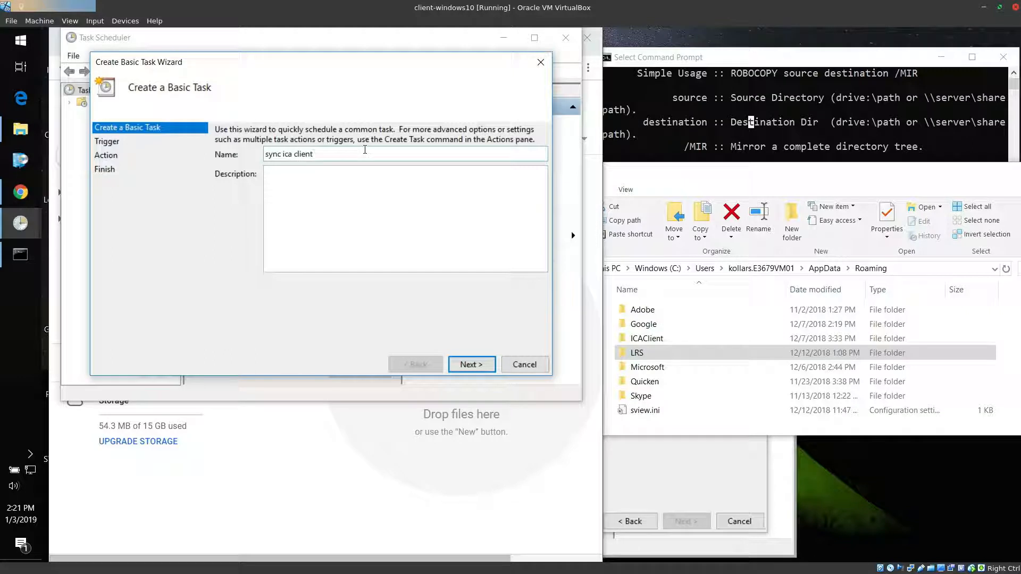
left_click(460, 363)
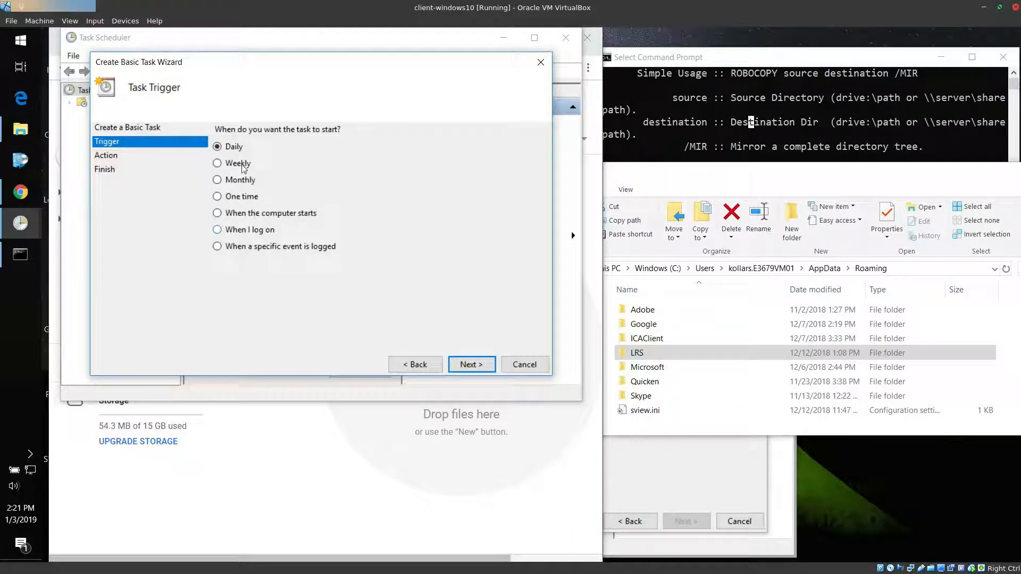
Schedule the task daily, recurring every 1 day from 1/3/2019 2:21:53 PM, with Start a program as its action
left_click(469, 365)
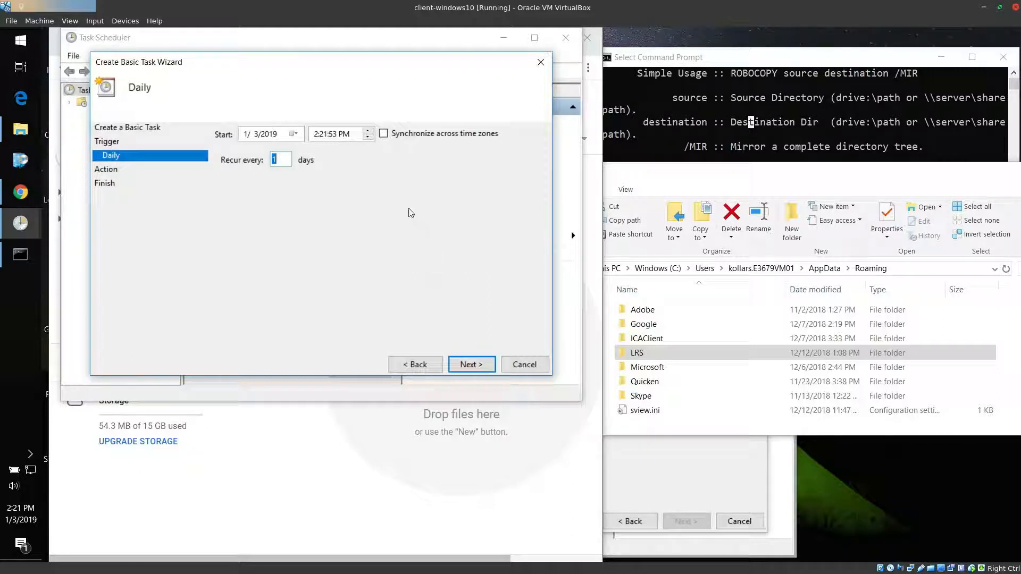
left_click(481, 366)
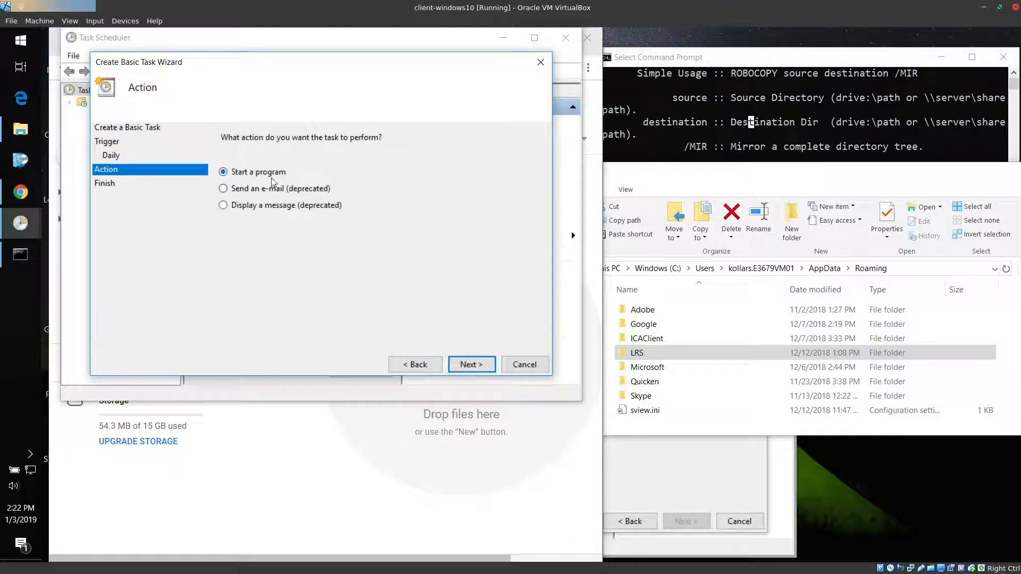
left_click(476, 365)
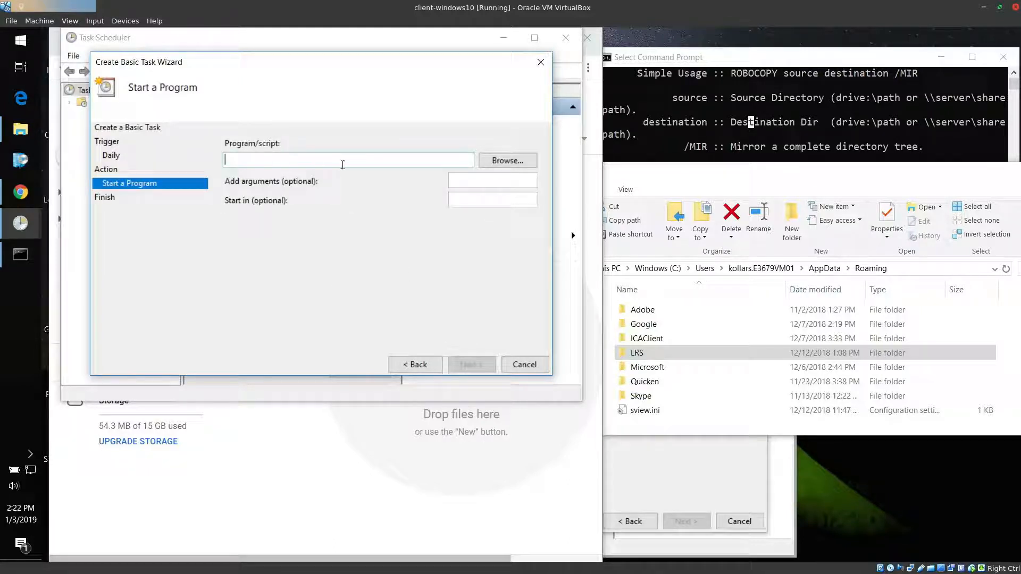
Enter the path c\windows\system32\ for the program the task runs
type("c\\windows")
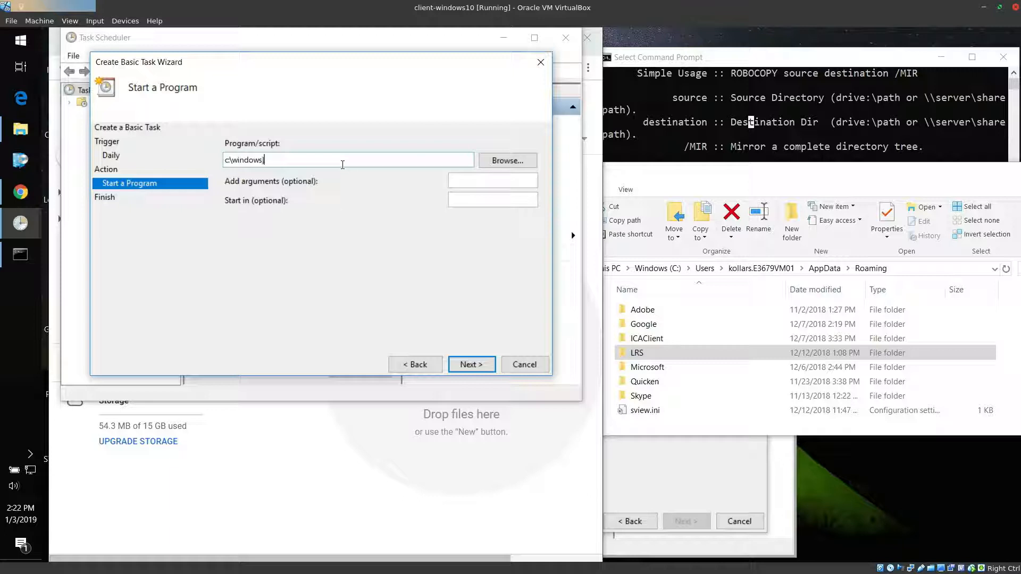
type("\\system32\\robocopy.exe")
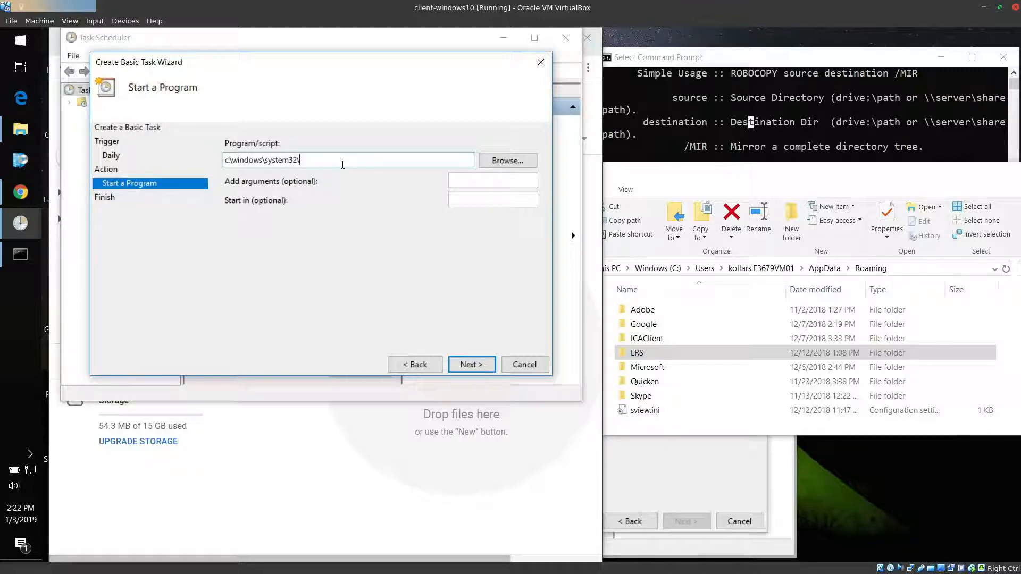
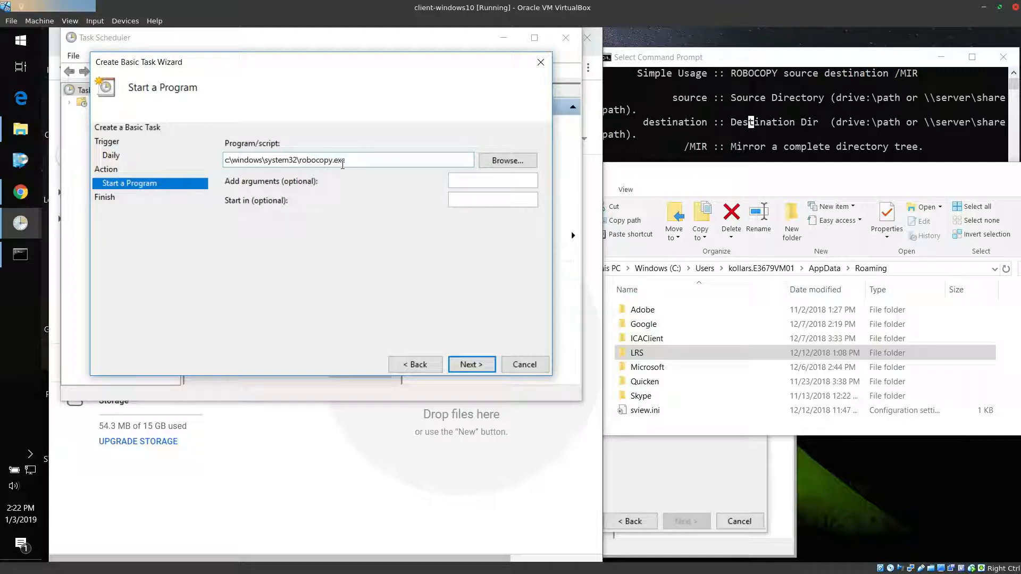
Switch to Command Prompt and change the working directory to \windows\System32\
left_click(743, 135)
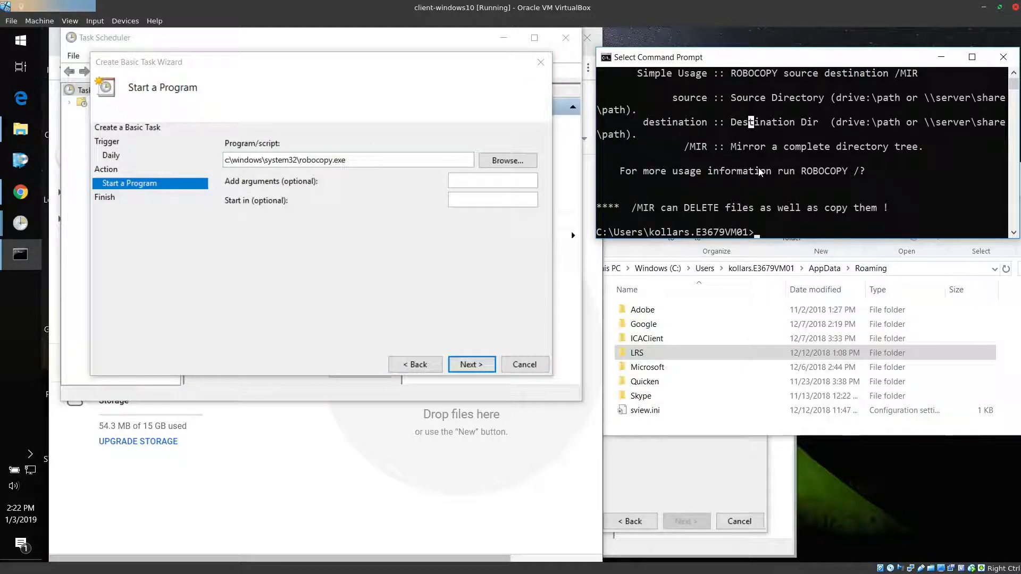
key("Escape")
type("cd \\")
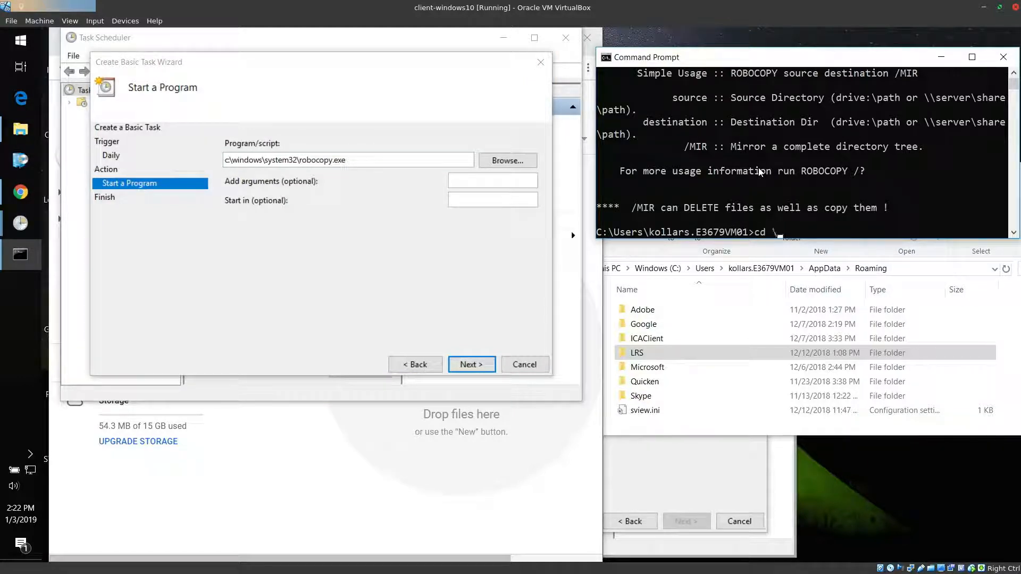
type("windows\\syste")
key("Tab")
type("32\\")
key("Return")
Begin a Robocopy.exe command at the prompt and review the usage syntax for source, destination and /MIR
type("rob")
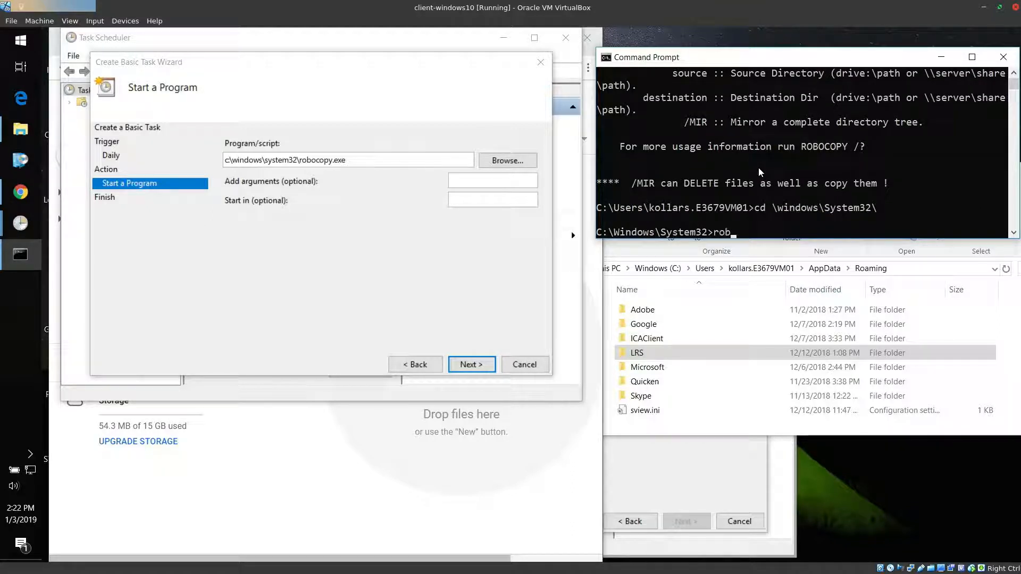
key("Tab")
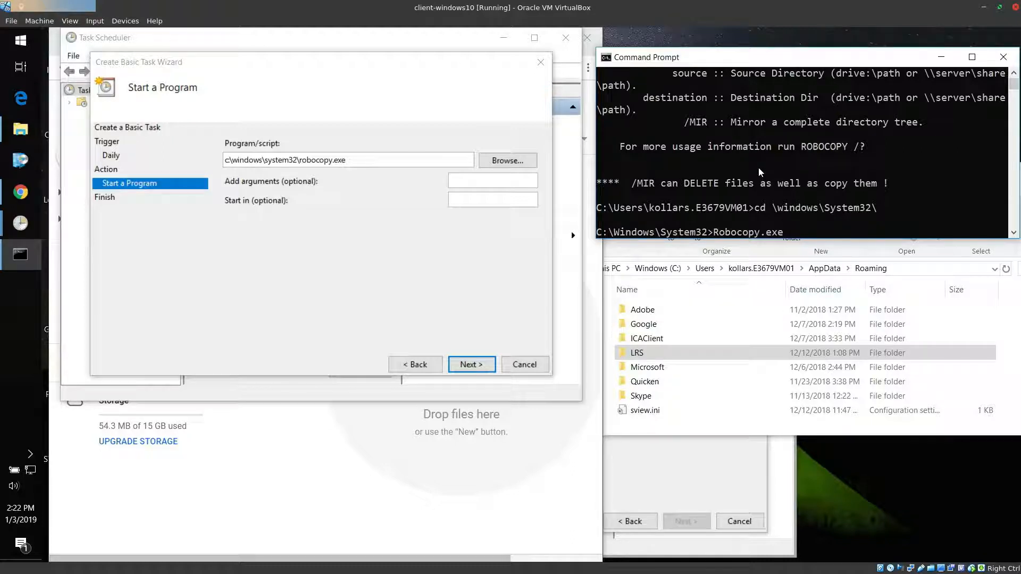
scroll(744, 165, "up", 1)
left_click_drag(672, 110, 754, 123)
left_click_drag(782, 85, 923, 88)
left_click(909, 89)
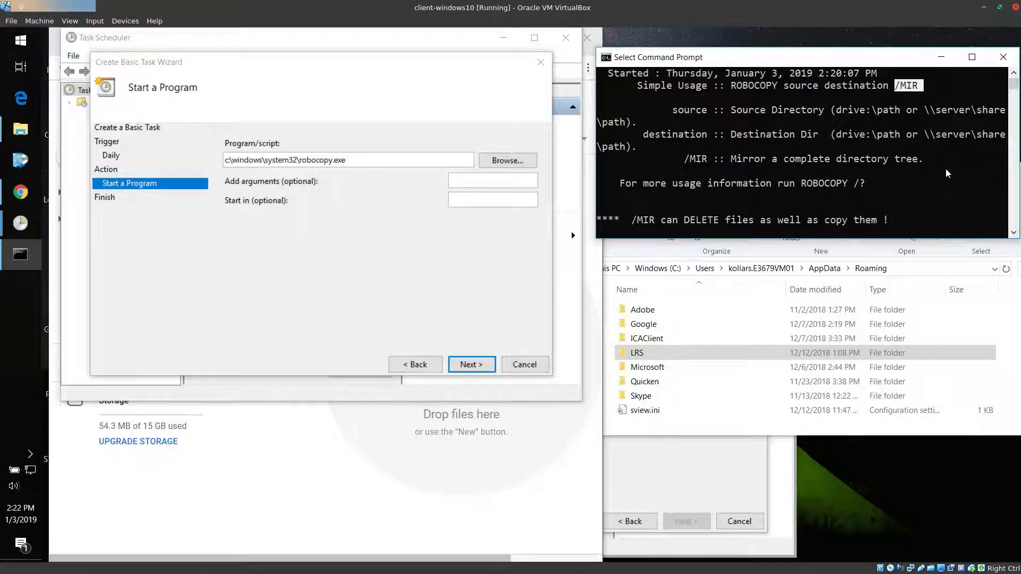
scroll(945, 168, "down", 3)
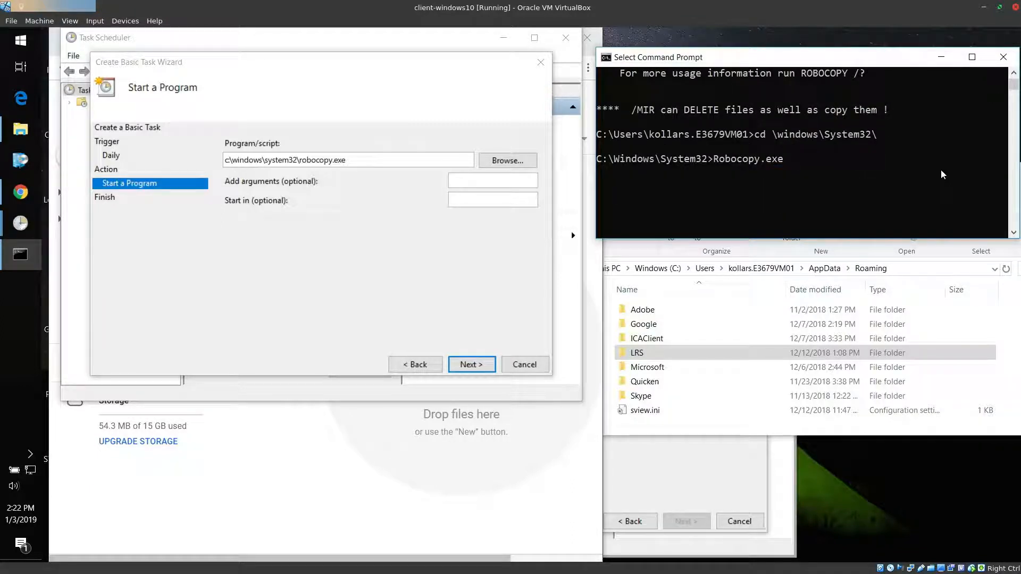
Add the source path to the Robocopy command, from c:\Users\ through the user's profile folder to AppData\
type("c:\\Users\\kollars.E3679VM01\\")
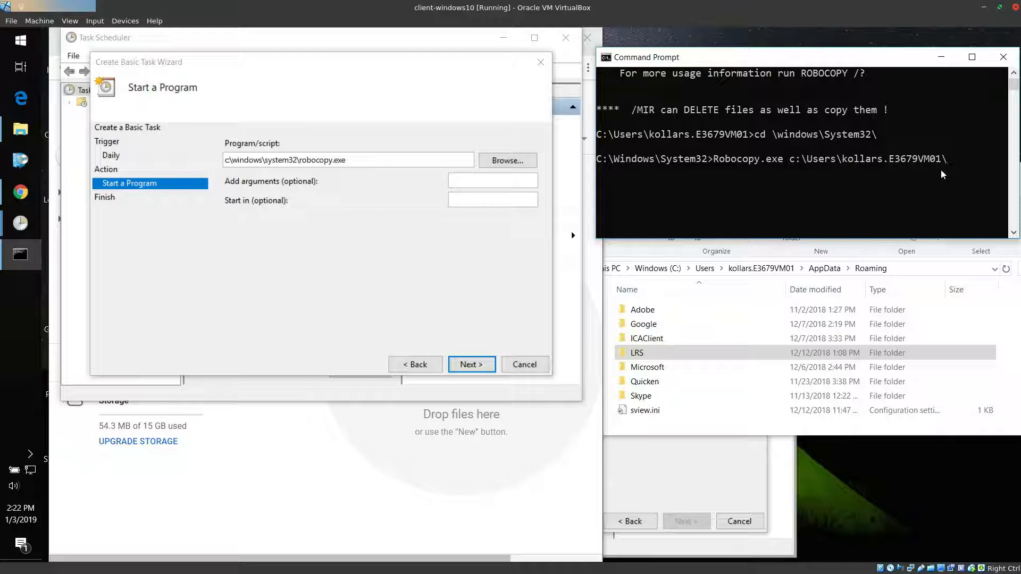
type("AppData\\")
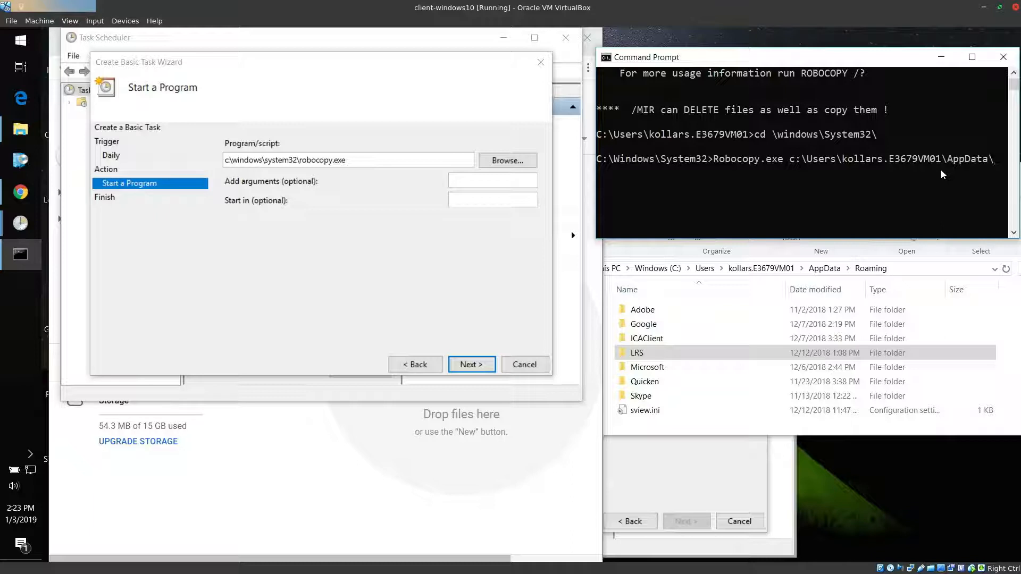
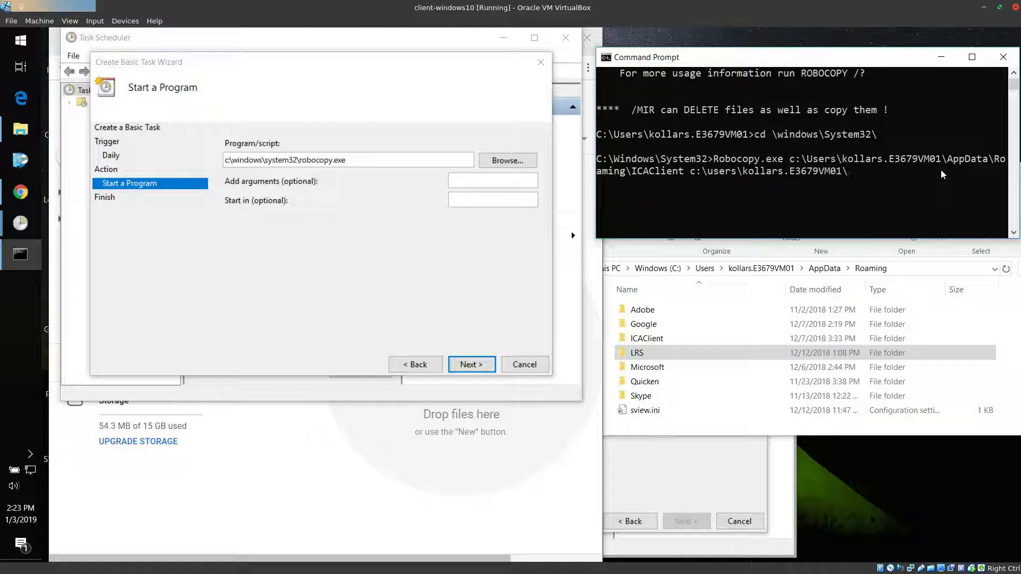
Extend the Robocopy command's destination path with the Google Drive folder inside the user's profile folder
type("Go")
key("Tab")
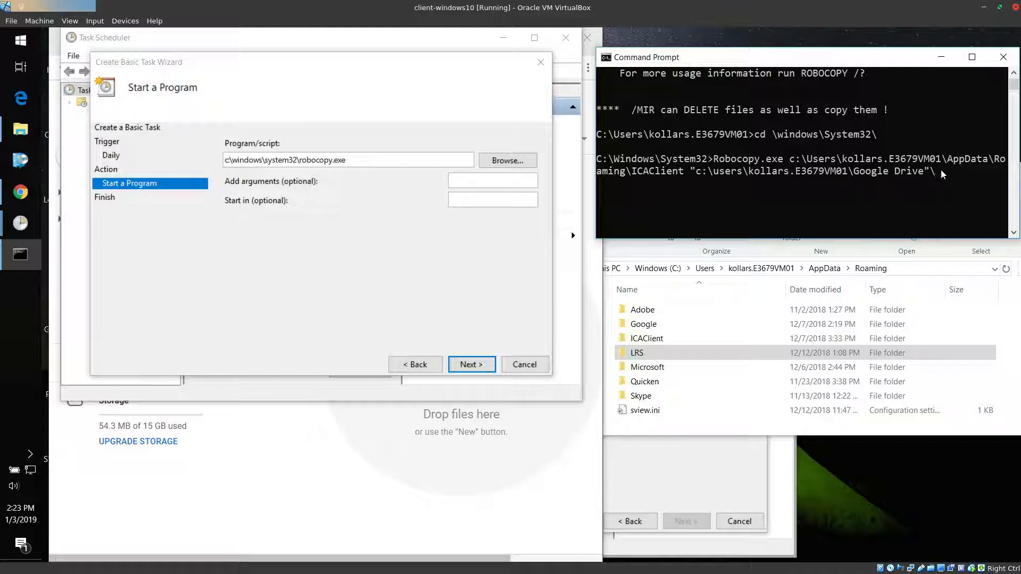
Complete the Robocopy destination path with the subfolder "configuration settings for applications\icaclient" inside the quotes
type("\\")
key("Tab")
key("Tab")
key("Tab")
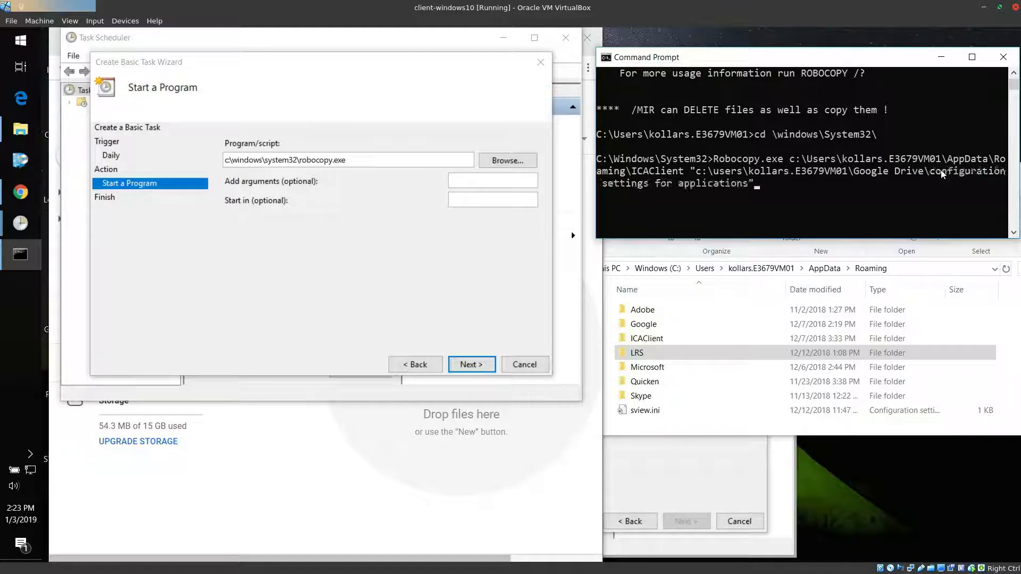
type("\\")
key("BackSpace")
key("BackSpace")
type("\\icaclient\"")
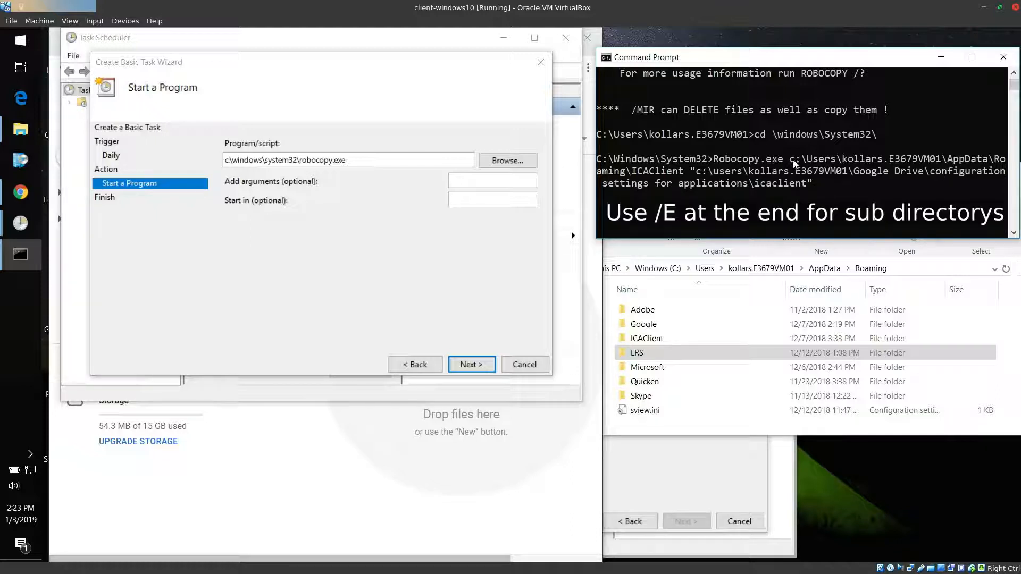
Review the ICAClient source and icaclient destination paths in the Robocopy command and run it
left_click_drag(791, 160, 685, 176)
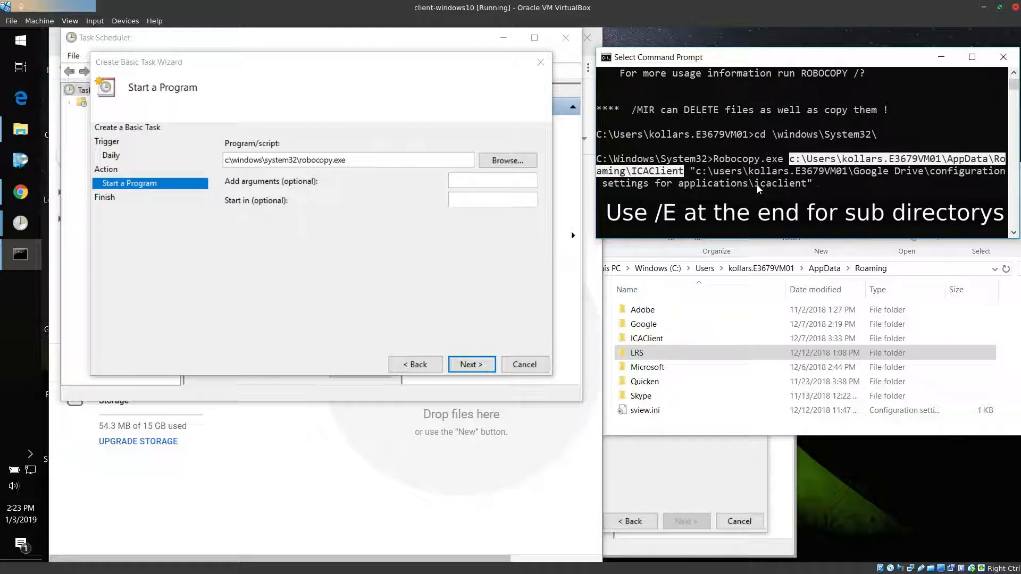
left_click_drag(757, 185, 817, 185)
left_click_drag(627, 171, 685, 172)
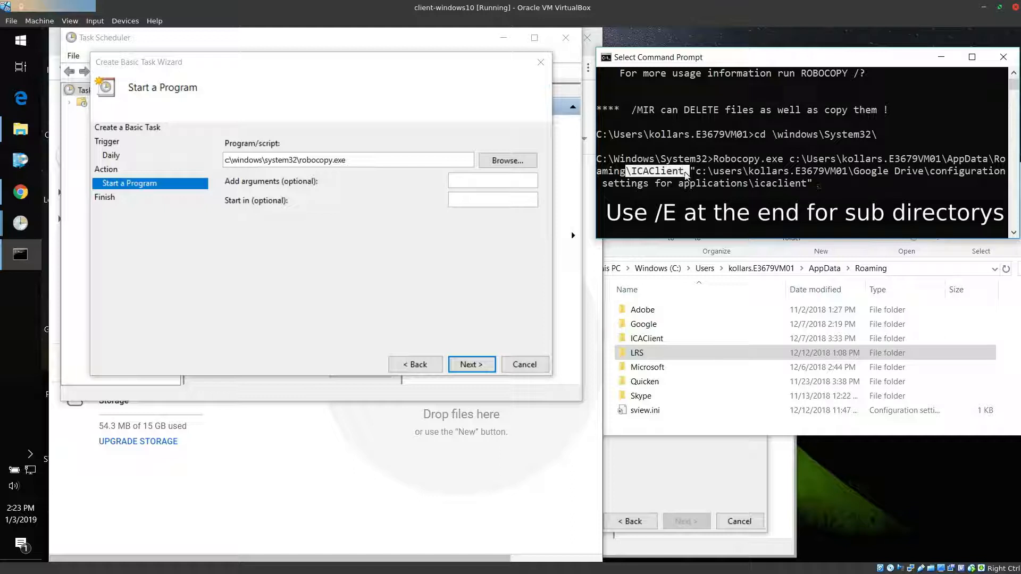
left_click(652, 172)
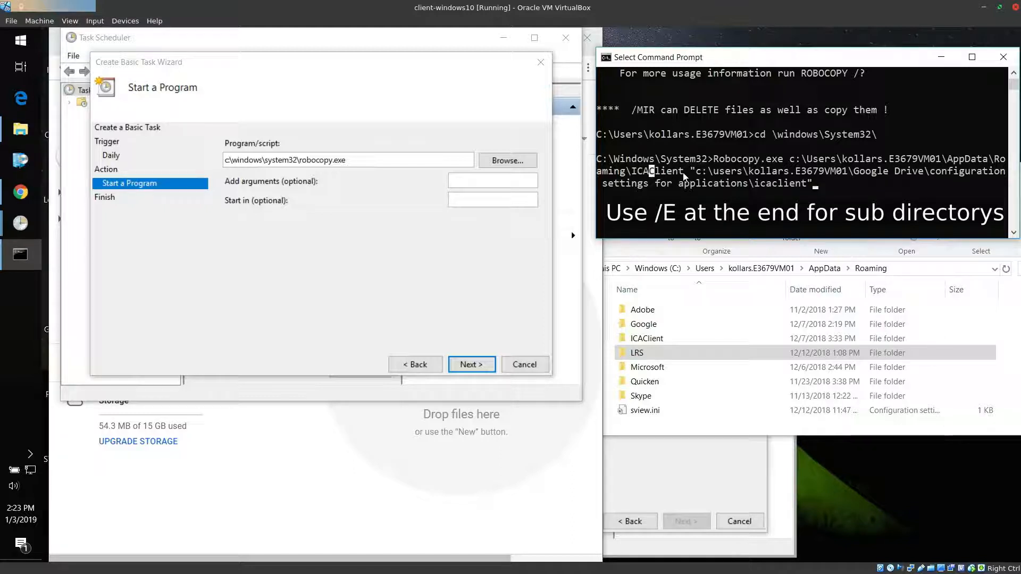
left_click(815, 195)
right_click(815, 198)
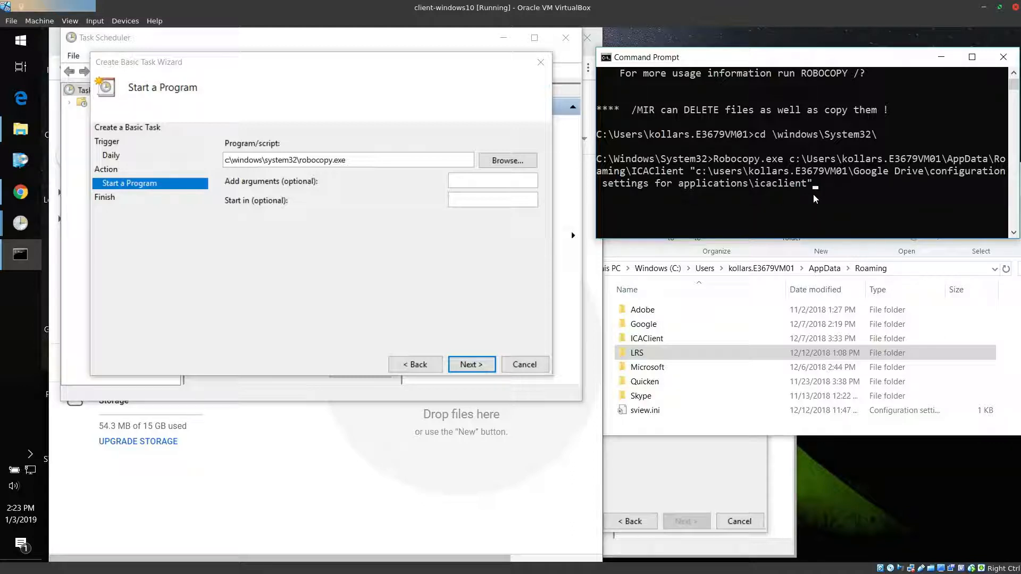
key("Return")
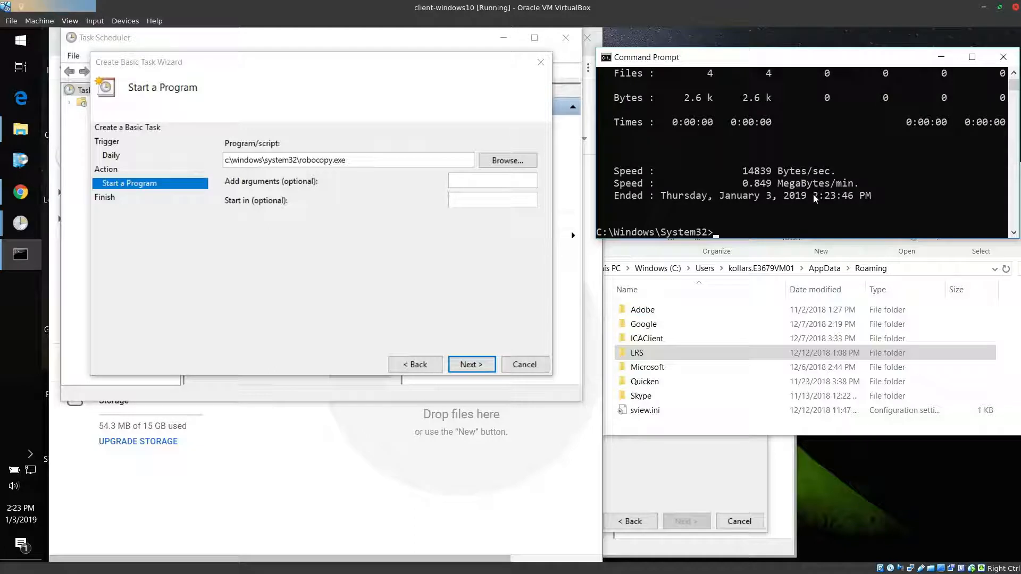
Switch to Google Drive in the browser and reopen the icaclient folder under configuration settings for applications to check the copied files
left_click(500, 467)
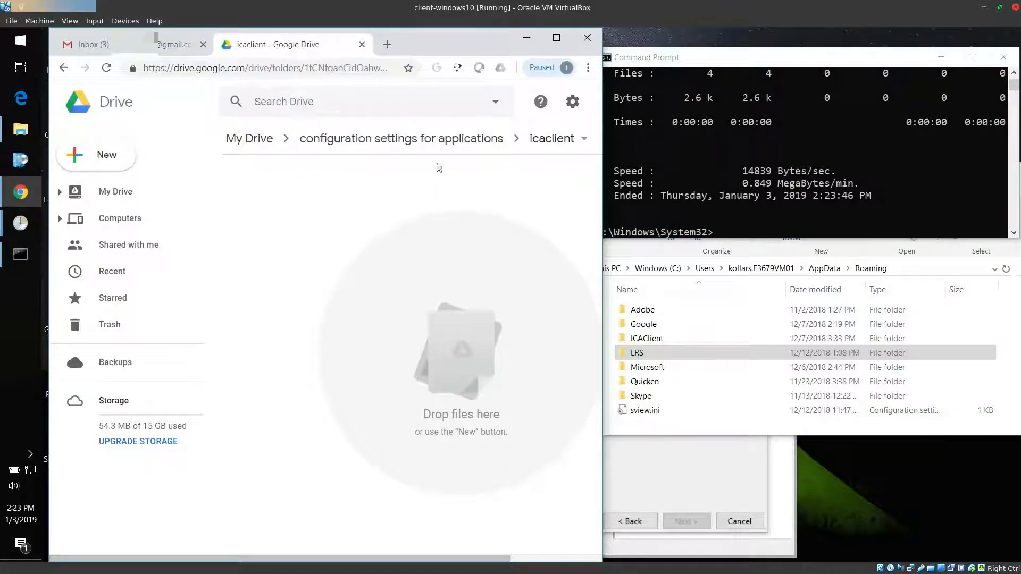
left_click(435, 138)
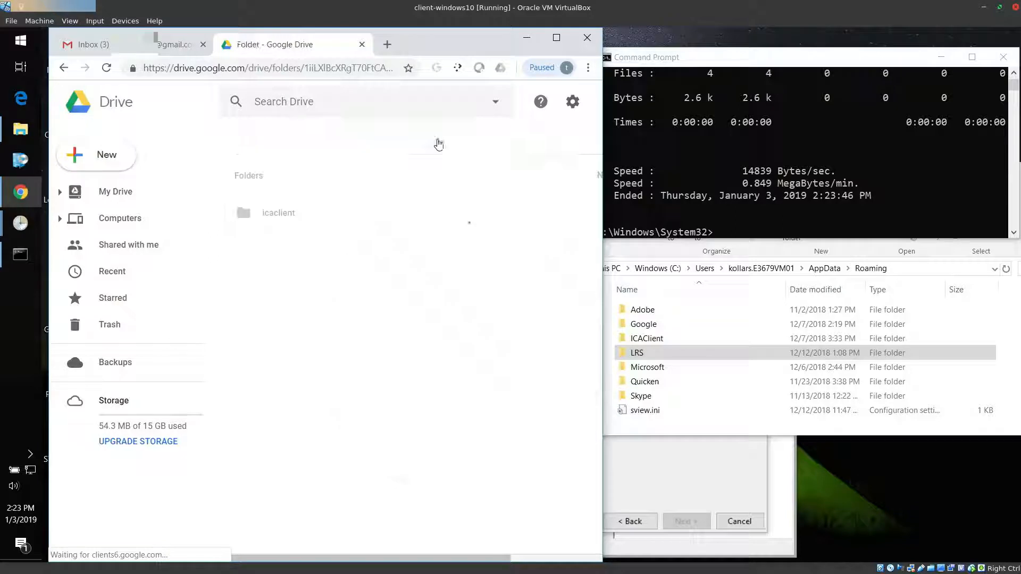
double_click(295, 214)
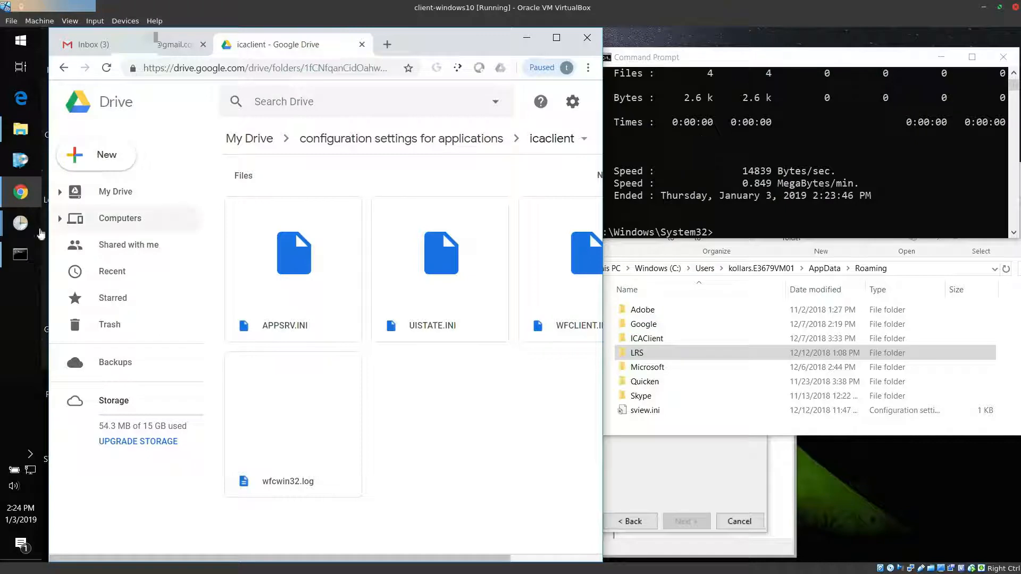
Return to the task wizard's arguments entry, and recall the last Robocopy command in Command Prompt
mouse_move(20, 222)
left_click(95, 276)
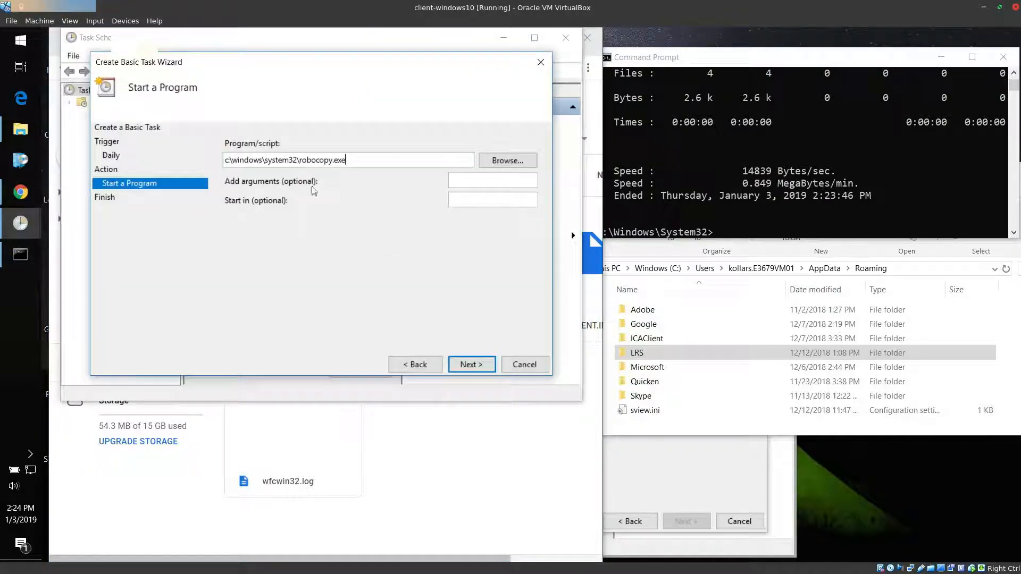
left_click(481, 182)
left_click(735, 236)
right_click(735, 236)
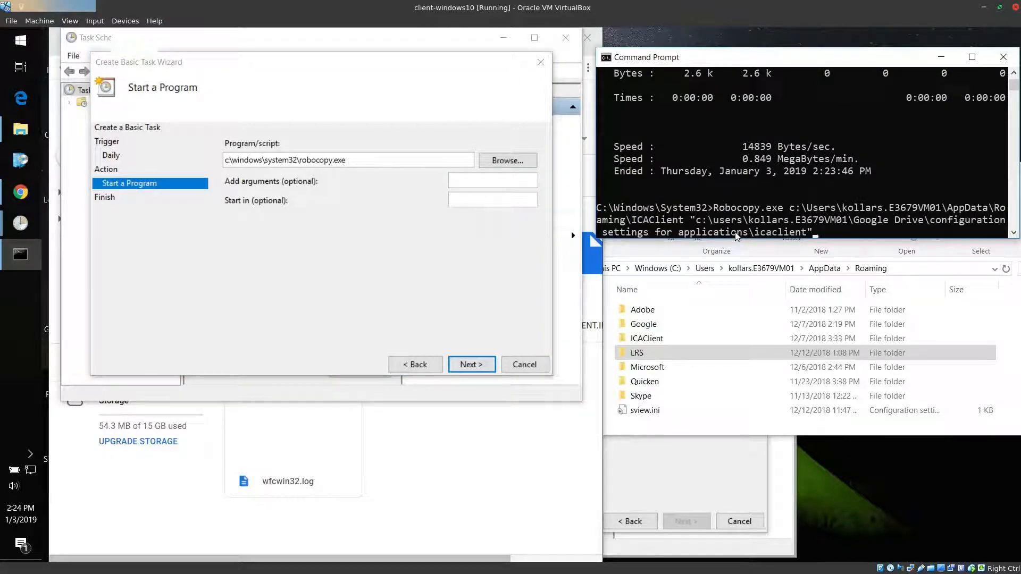
left_click_drag(715, 208, 726, 208)
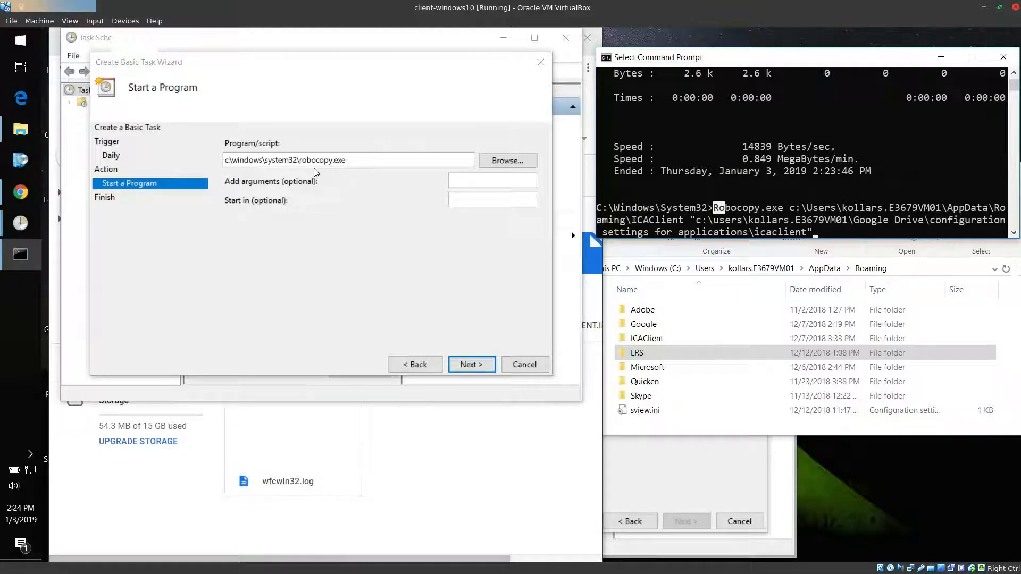
Copy the source and destination paths from the Robocopy command into the scheduled task's arguments
left_click_drag(789, 209, 683, 224)
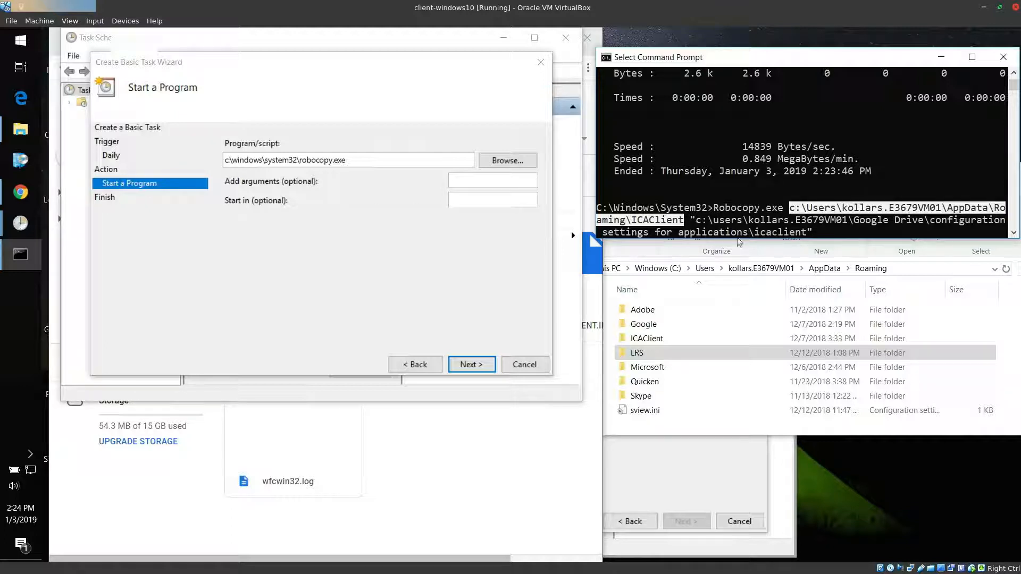
left_click(814, 237, "shift")
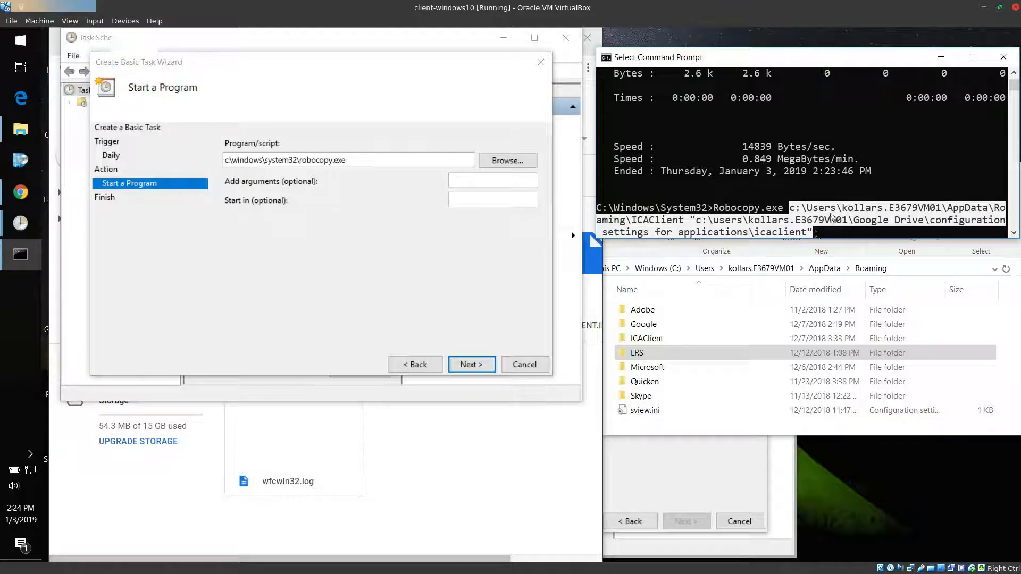
right_click(830, 218)
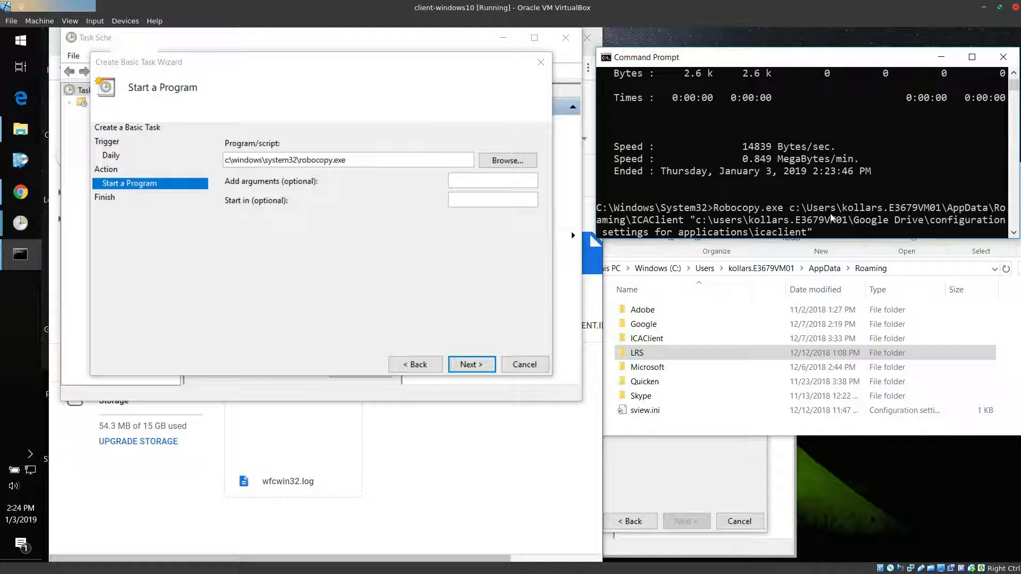
left_click(470, 183)
right_click(471, 183)
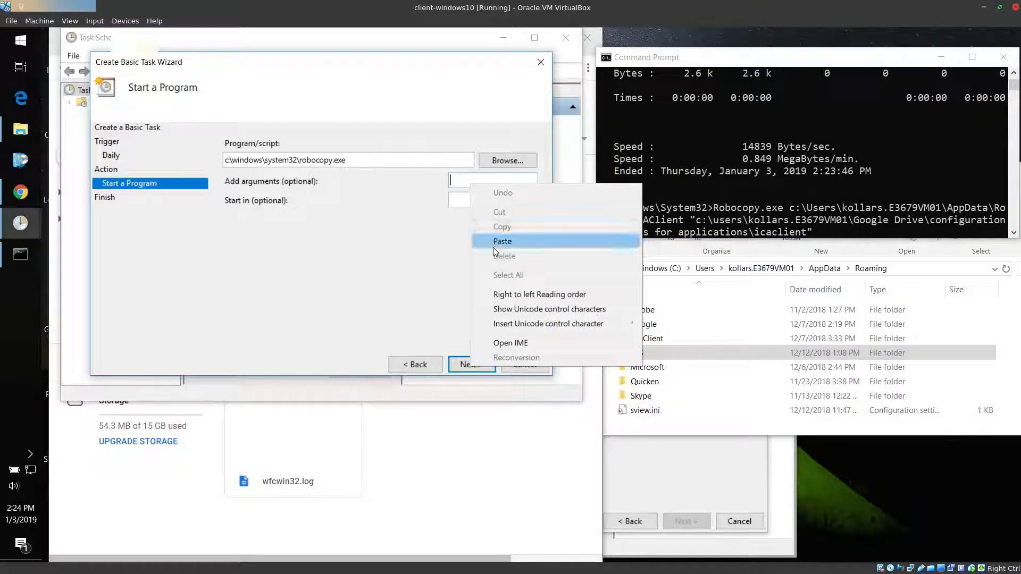
left_click(501, 241)
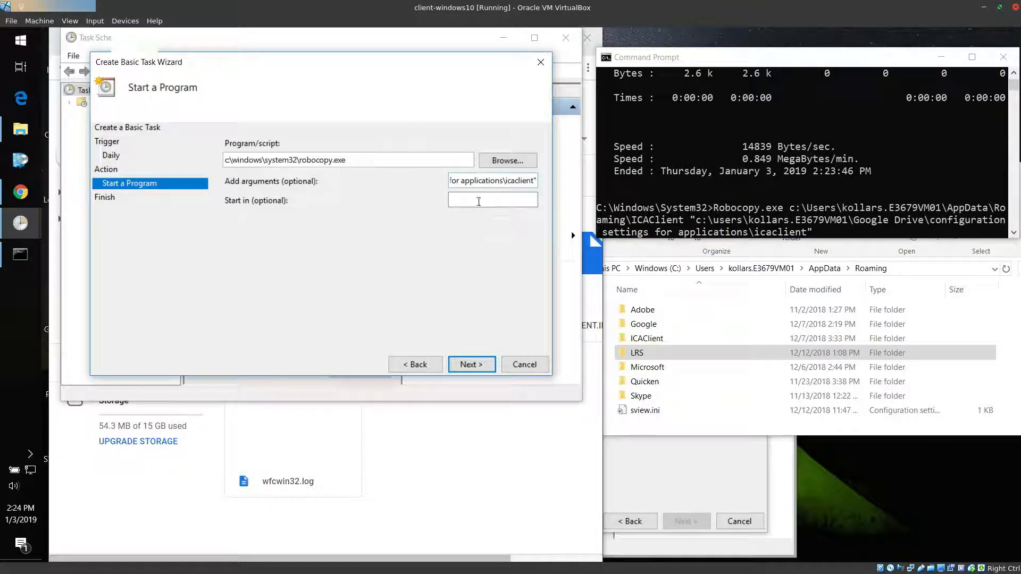
Read through the pasted task arguments from the ICAClient source path to the end of the Google Drive destination
left_click_drag(468, 183, 444, 186)
left_click(473, 182)
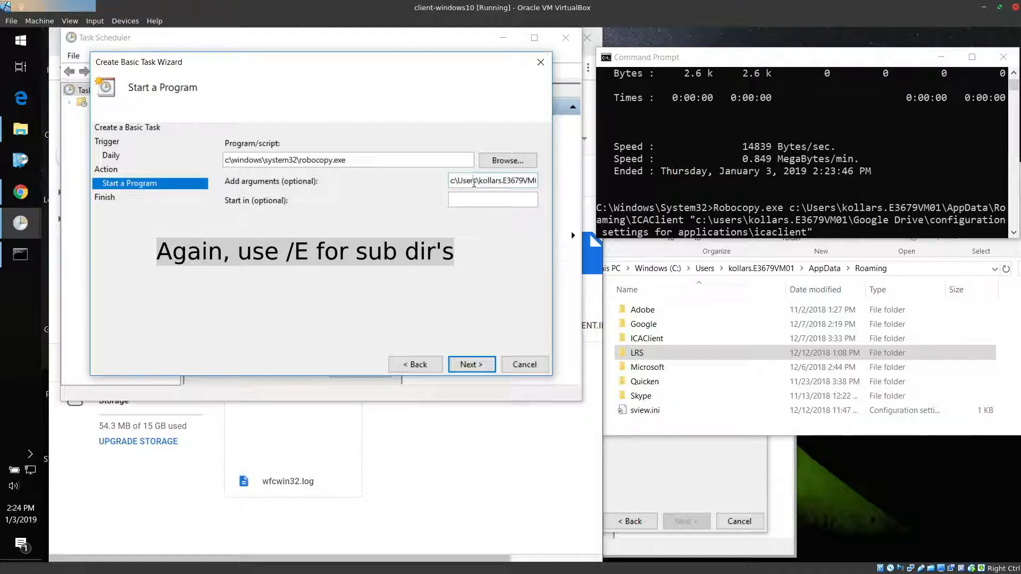
key("Right")
key("Right")
key("Right")
key("Right")
key("Right")
key("Right")
key("Right")
key("Right")
key("Right")
key("Right")
key("Right")
key("Right")
key("Right")
key("Right")
key("Right")
key("Right")
key("Right")
key("Right")
key("Right")
key("Right")
key("Right")
key("Right")
key("Right")
key("Right")
key("Right")
key("Right")
key("Right")
key("Right")
key("Right")
key("Right")
key("Right")
key("Right")
key("Right")
key("Right")
key("Right")
key("Right")
key("Right")
key("Right")
key("Right")
key("Right")
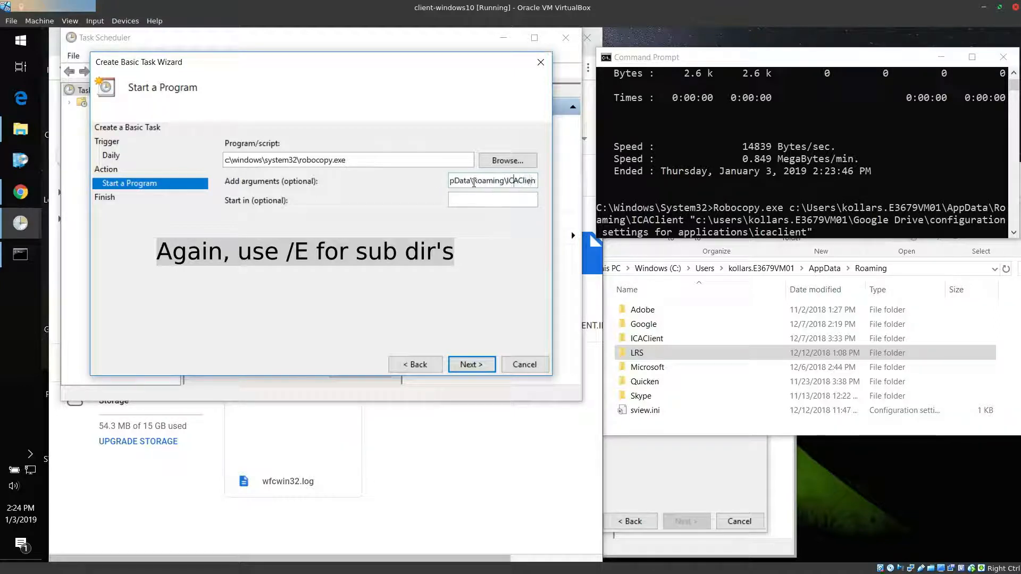
key("Right")
key("Right")
key("Right")
key("Right")
key("Right")
key("Right")
key("Right")
key("Right")
key("Right")
key("Right")
key("Right")
key("Right")
key("Right")
key("Right")
key("Right")
key("Right")
key("Right")
key("Right")
key("Right")
key("Right")
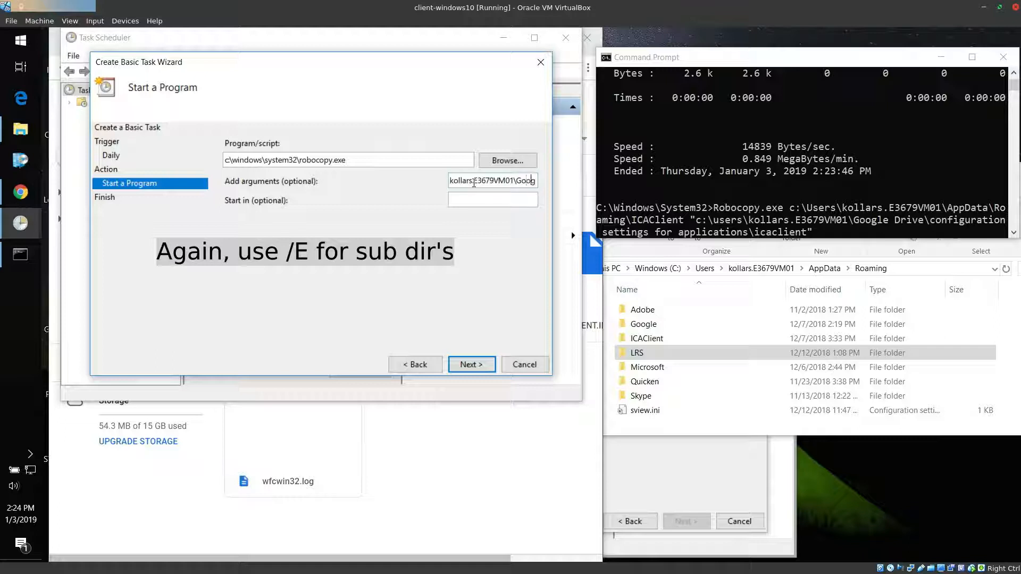
key("Right")
key("Right")
key("Right")
key("Right")
key("Right")
key("Right")
key("Right")
key("Right")
key("Right")
key("Right")
key("Right")
key("Right")
key("Right")
left_click(304, 160)
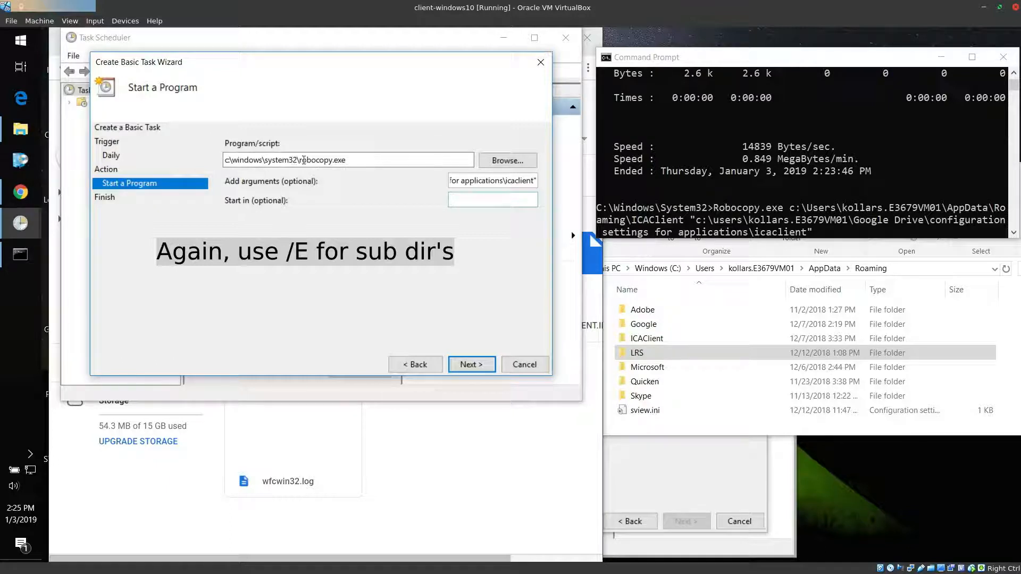
left_click_drag(299, 159, 220, 166)
key("ctrl+c")
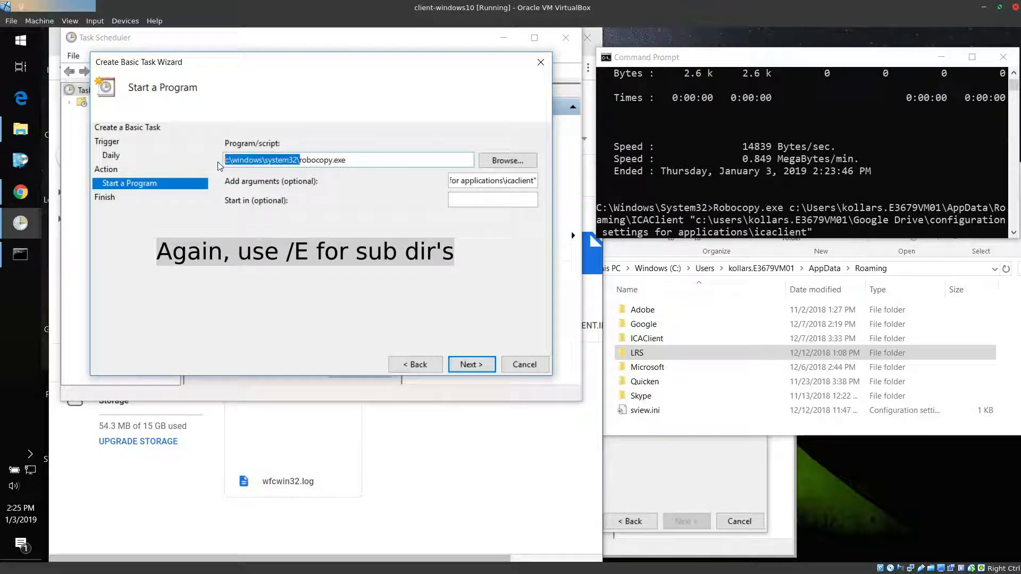
key("BackSpace")
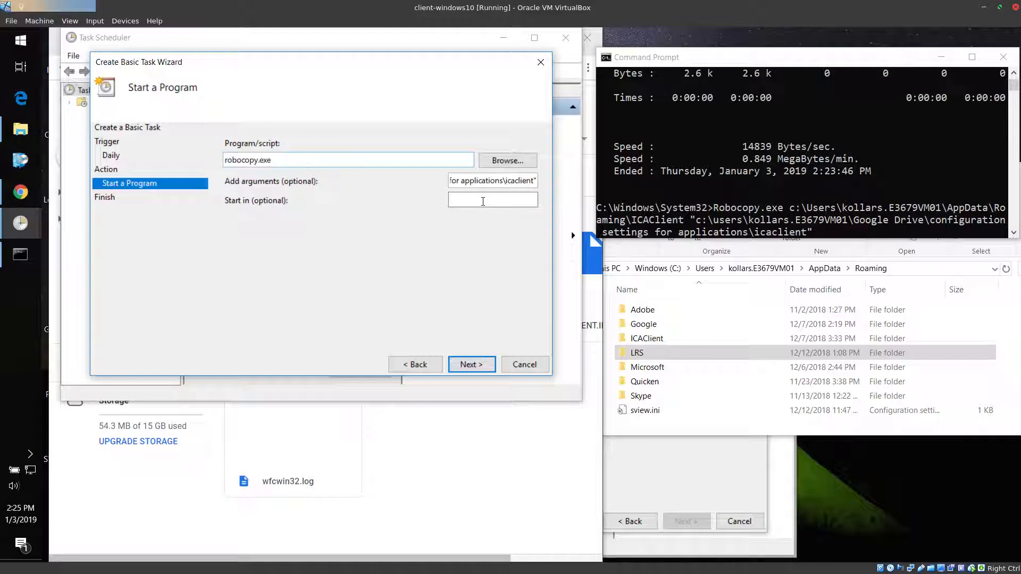
left_click(494, 207)
key("ctrl+v")
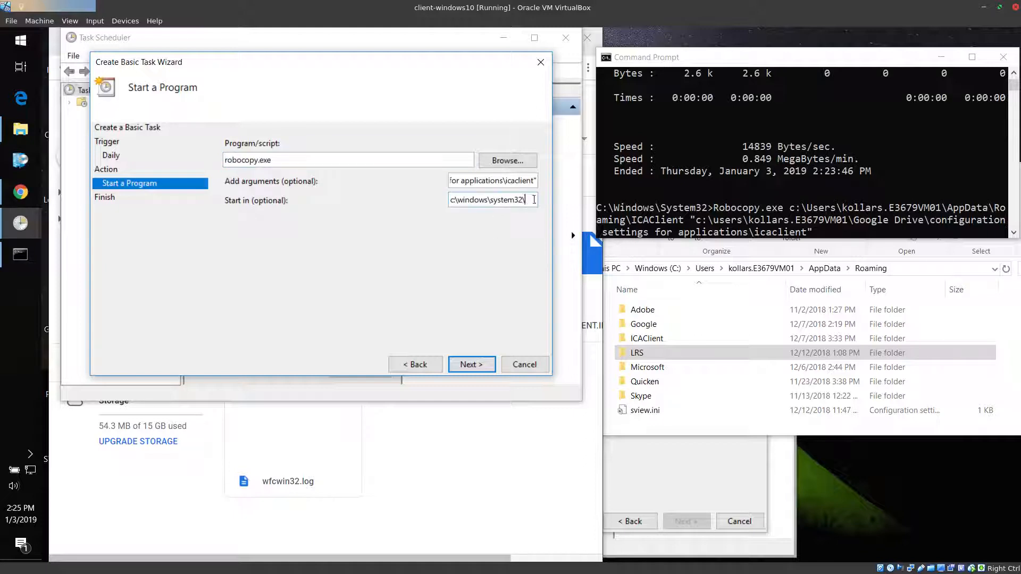
left_click_drag(534, 200, 446, 201)
key("ctrl+c")
key("BackSpace")
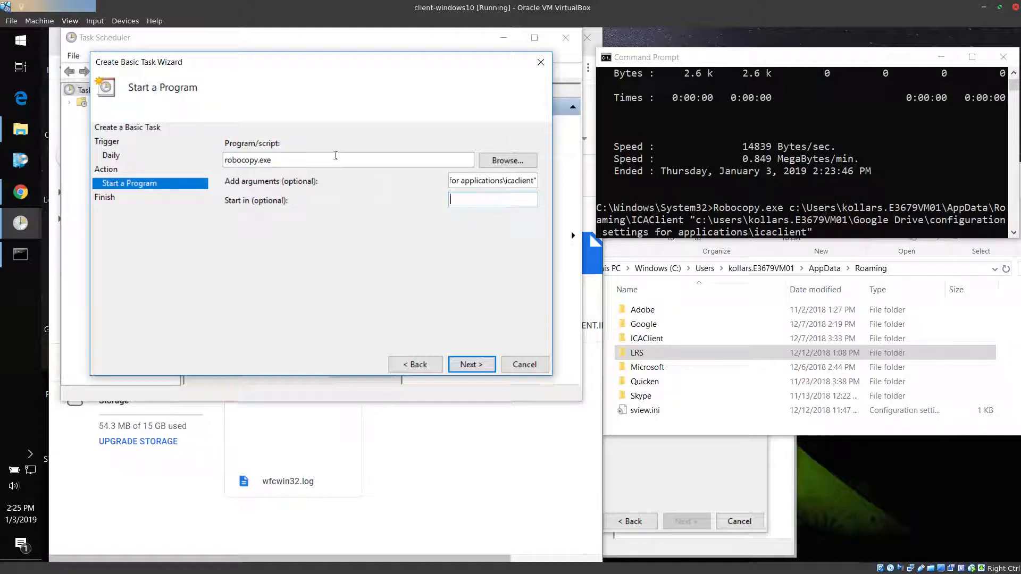
left_click(224, 161)
key("ctrl+v")
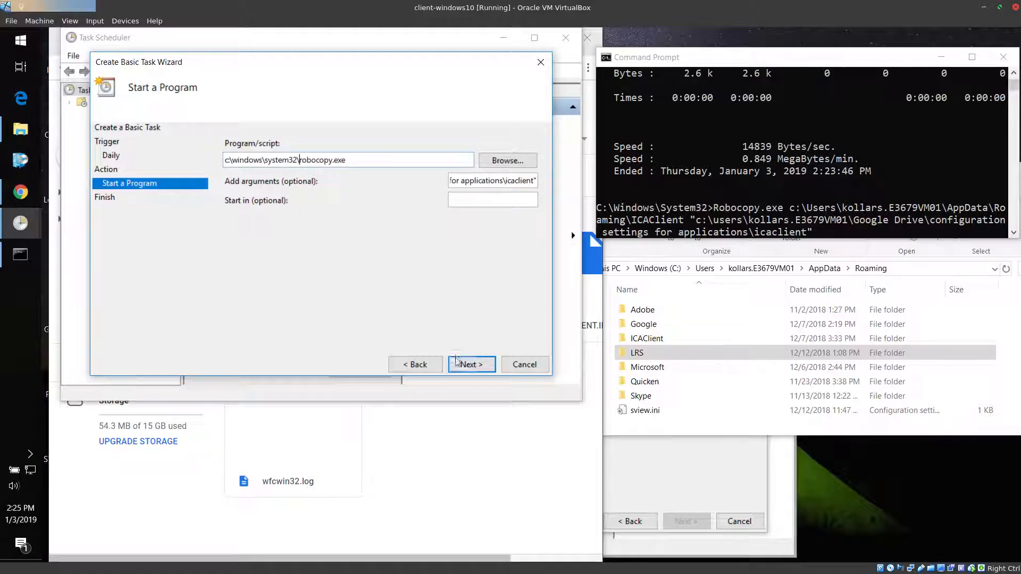
Finish creating the daily sync ica client task and select it in the Task Scheduler Library
left_click(463, 363)
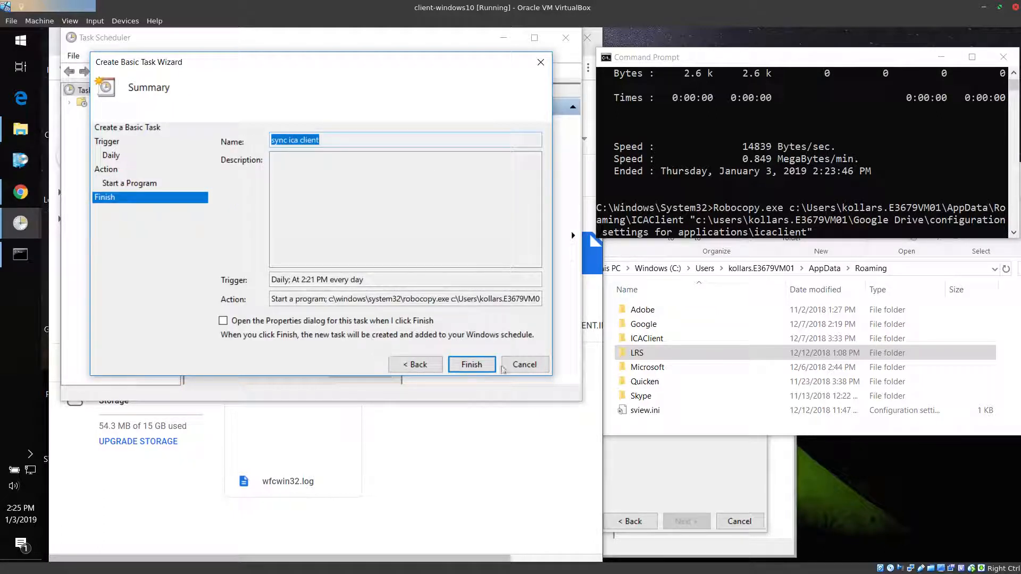
left_click(483, 366)
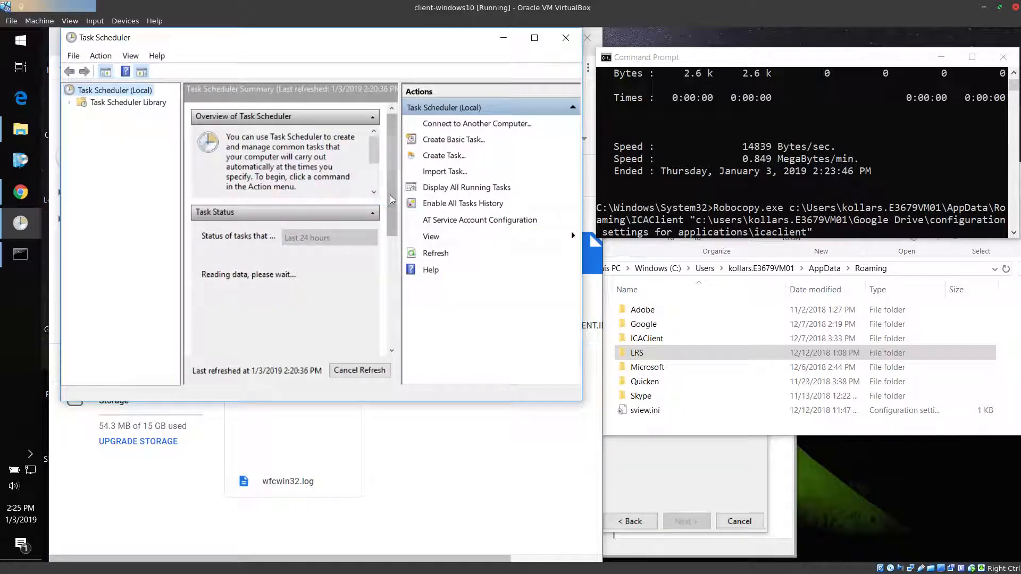
double_click(84, 103)
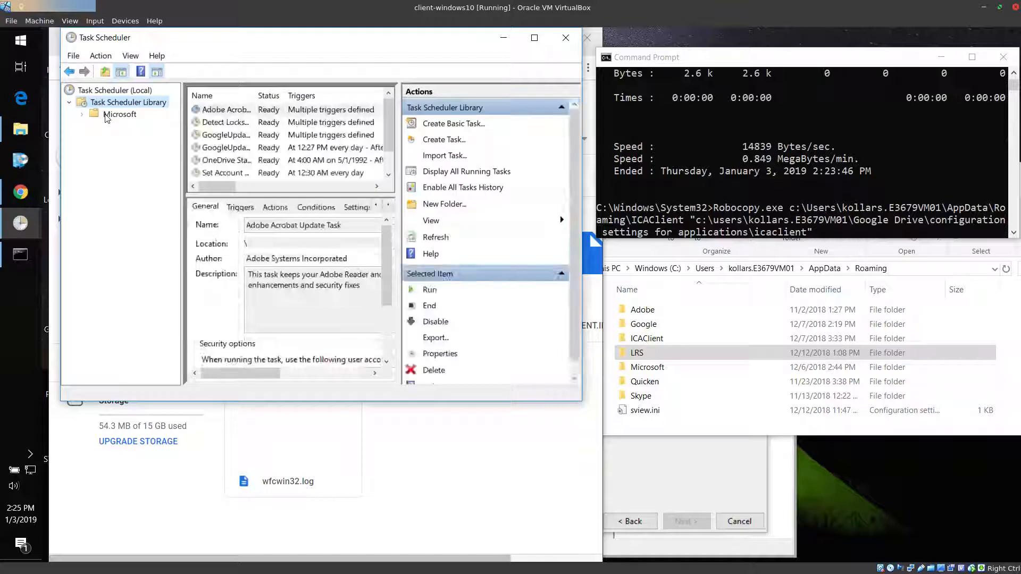
scroll(390, 163, "down", 1)
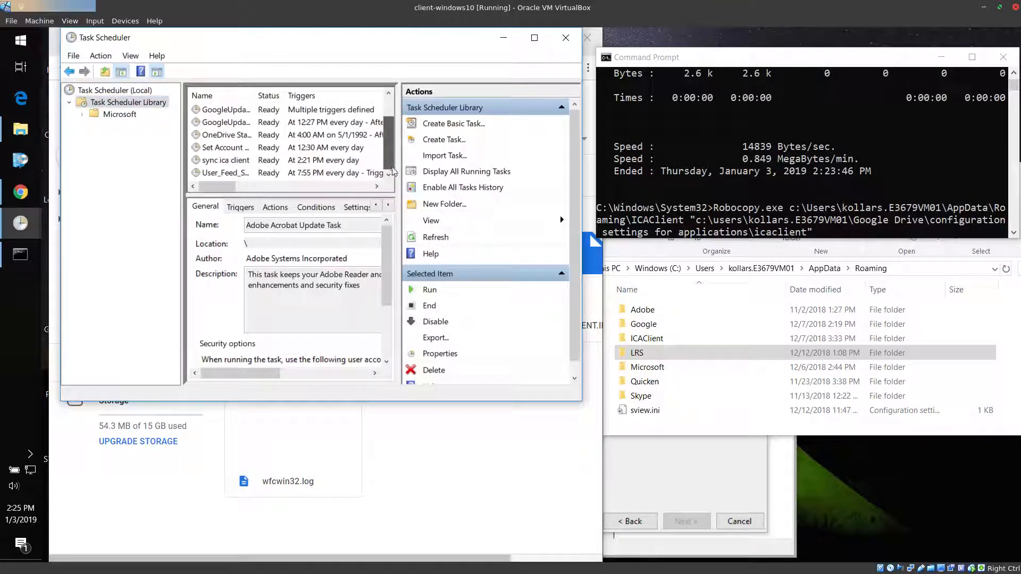
left_click(246, 160)
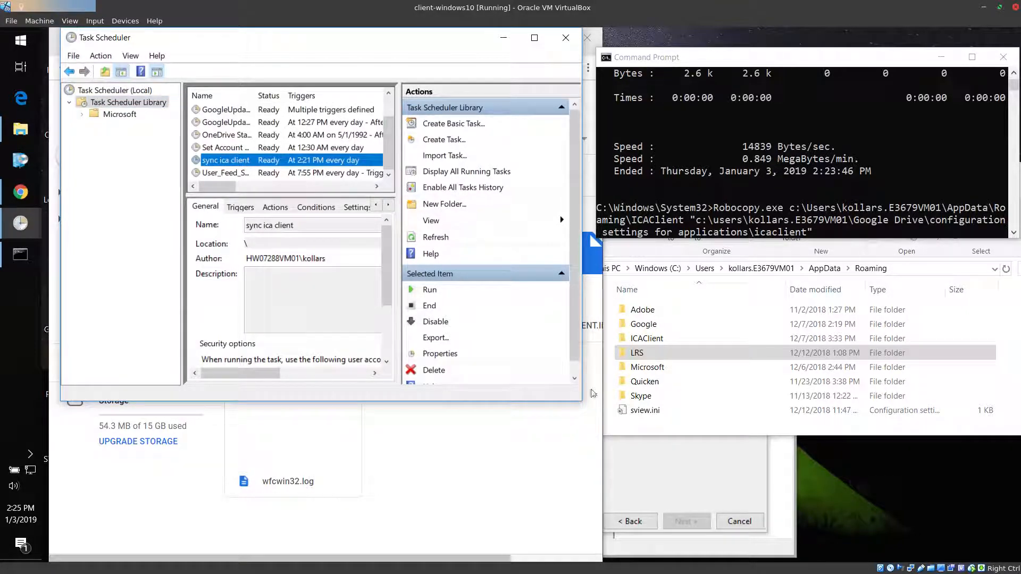
Enlarge the Task Scheduler window and bring up the available actions for the sync ica client task in the library
left_click_drag(581, 402, 760, 469)
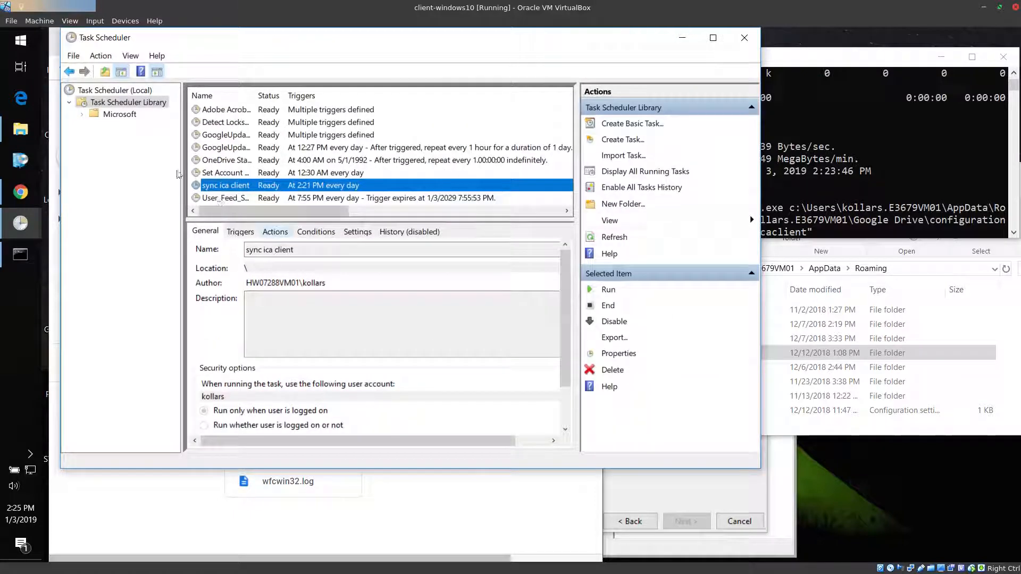
left_click(102, 91)
left_click(109, 102)
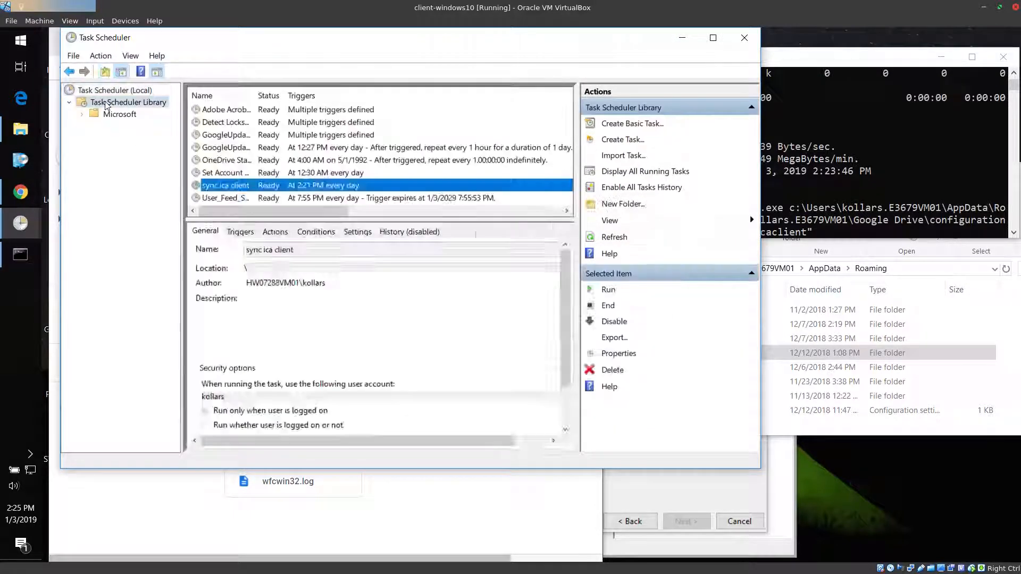
right_click(227, 188)
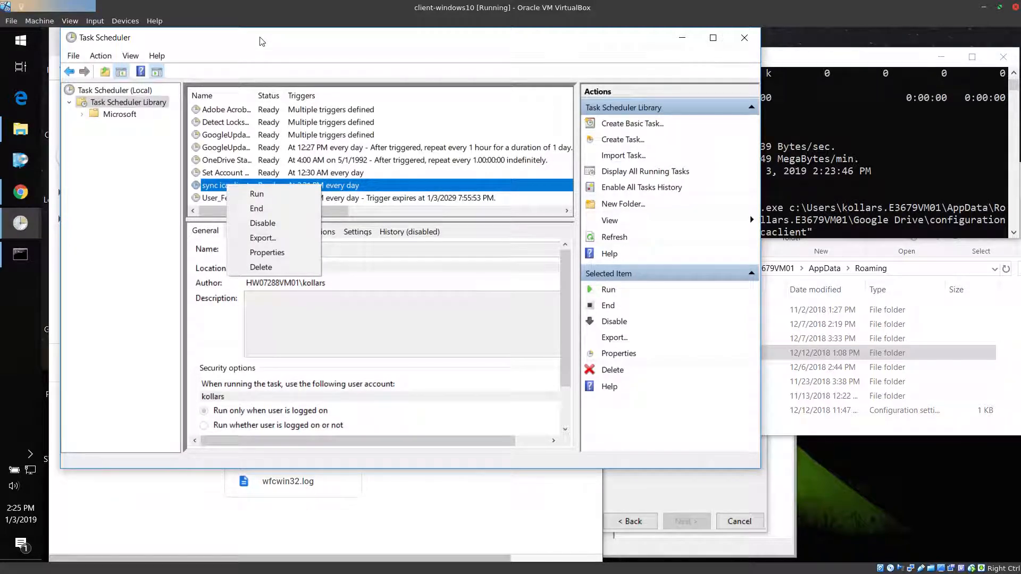
Switch to Google Drive in Chrome, reload the icaclient folder, and delete all the files in it
left_click(57, 107)
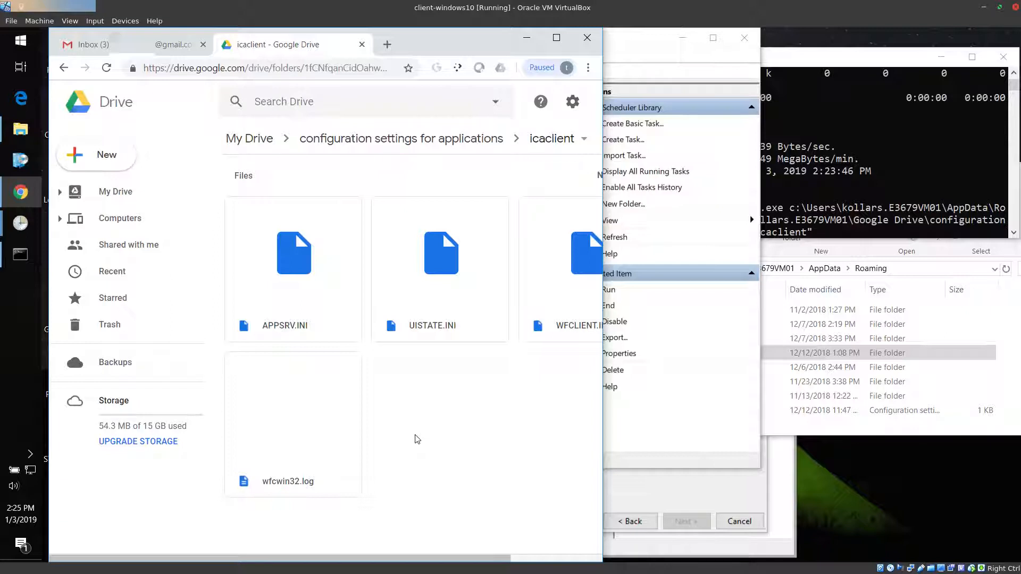
left_click(106, 68)
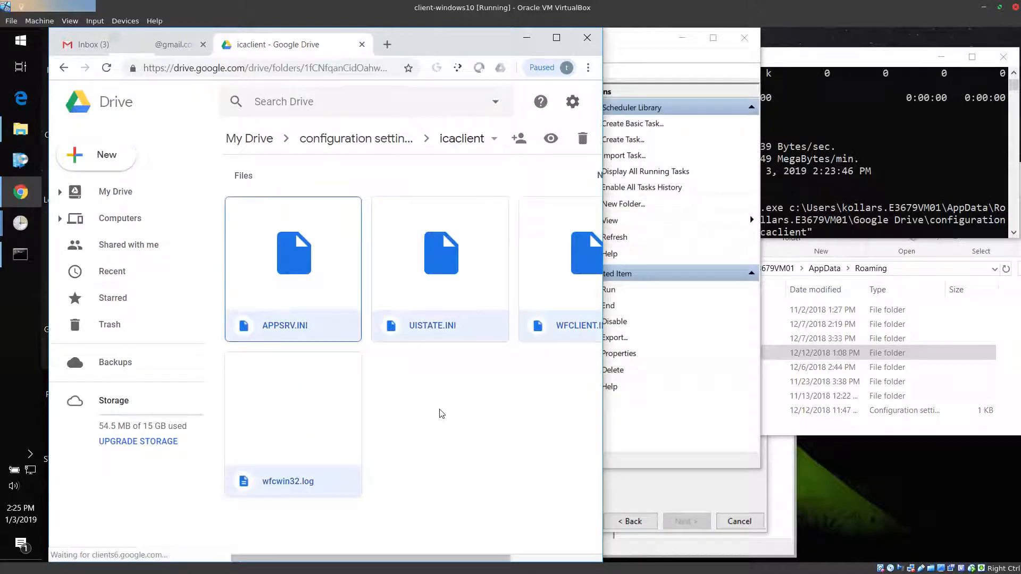
key("Delete")
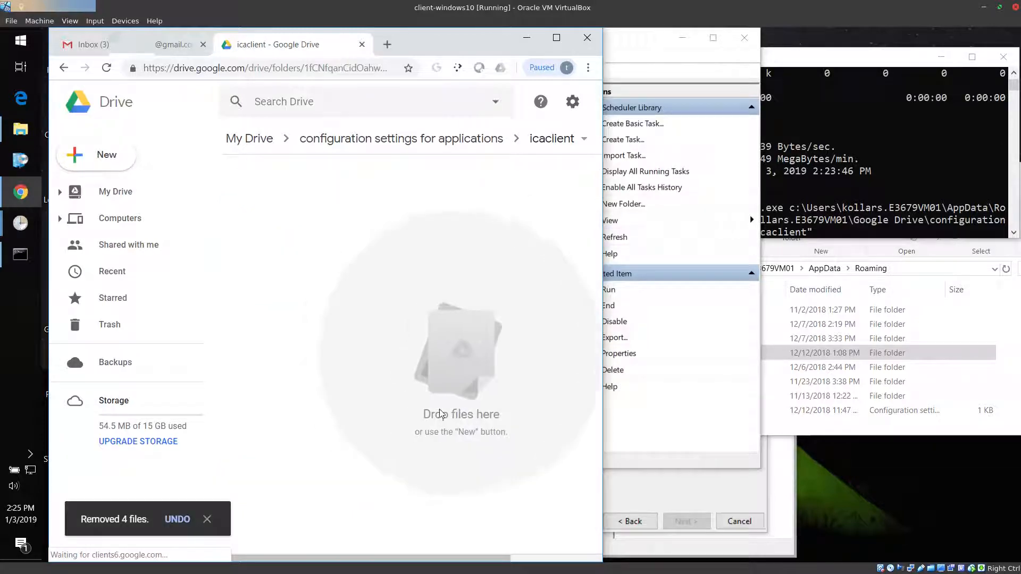
Run the sync ica client task from Task Scheduler and check the icaclient folder in Google Drive for the copied files
left_click(664, 465)
right_click(261, 186)
left_click(287, 195)
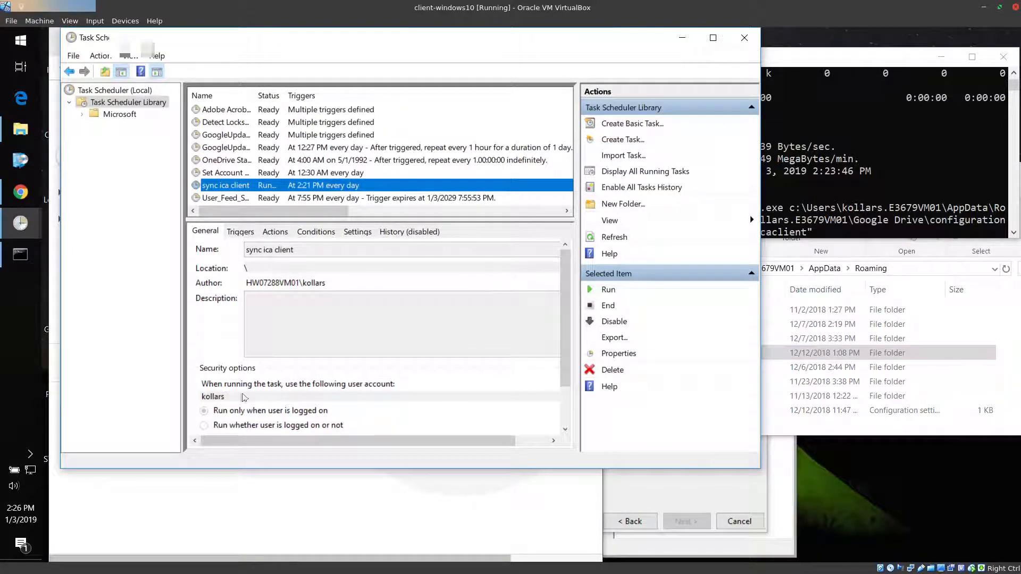
left_click(12, 260)
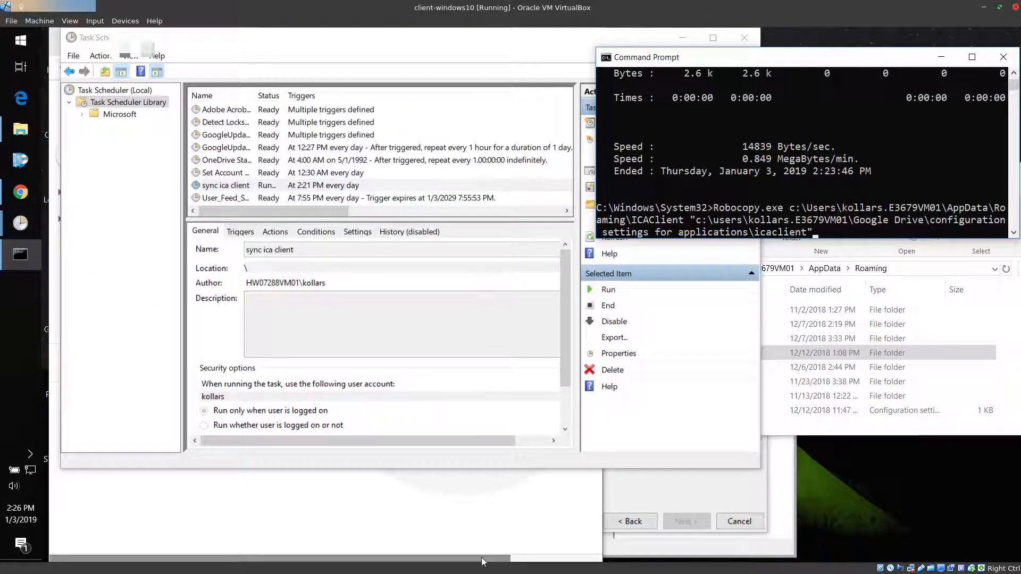
left_click(446, 525)
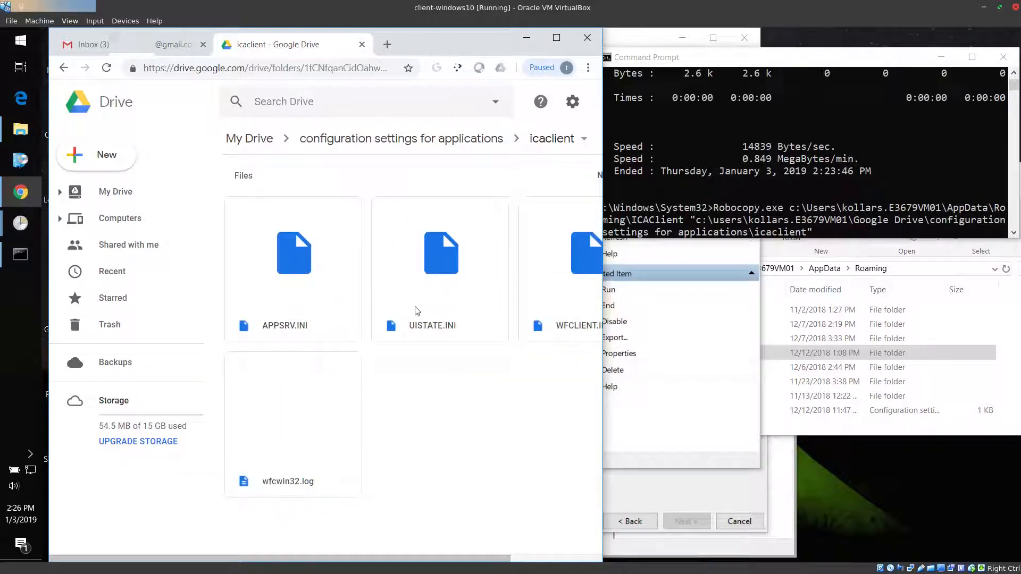
Abandon the pending copy command in Command Prompt and display the help for Robocopy.exe with the /? switch
left_click(746, 230)
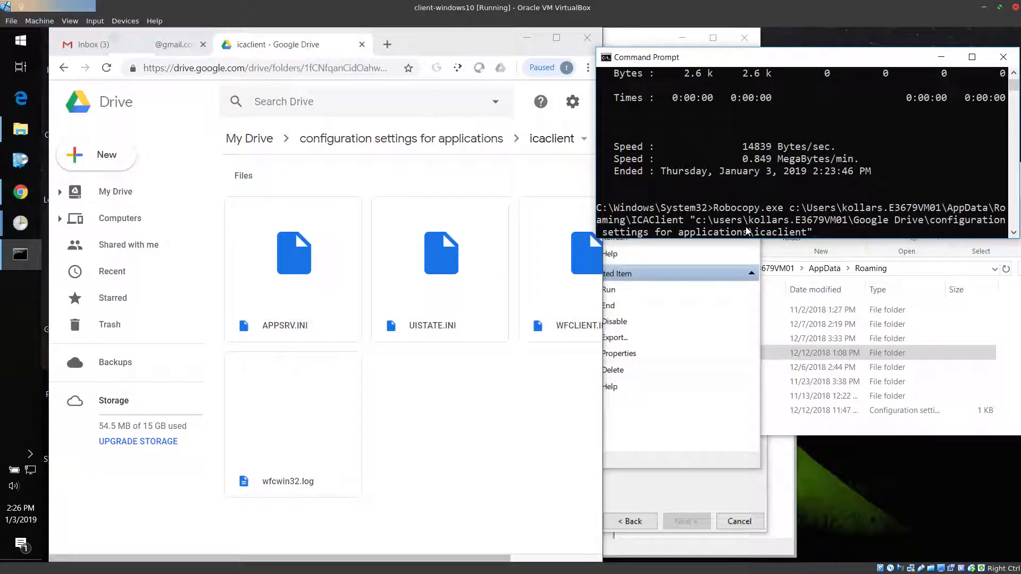
key("Return")
type("robocopy")
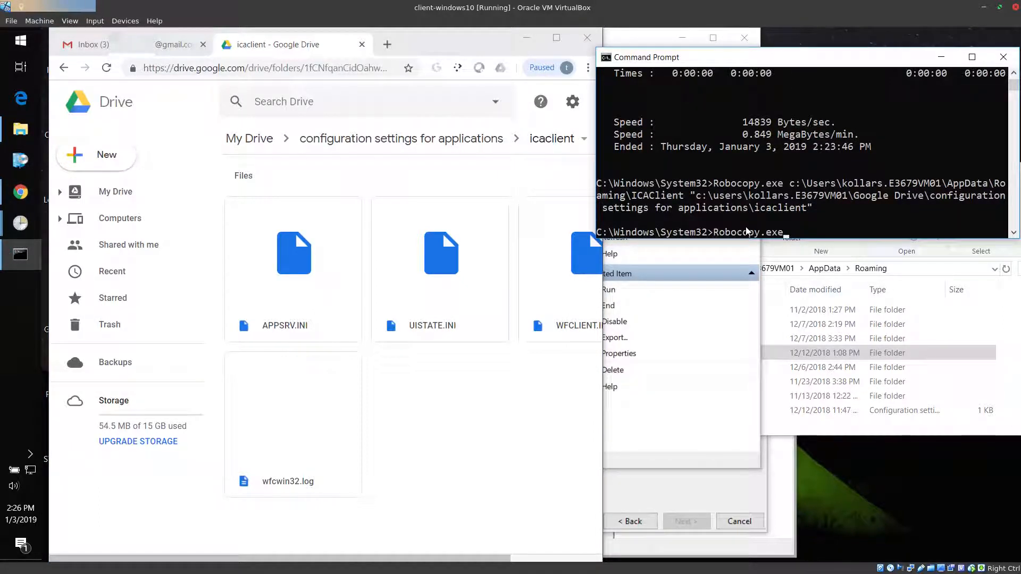
key("Return")
key("Up")
type("/?")
key("Return")
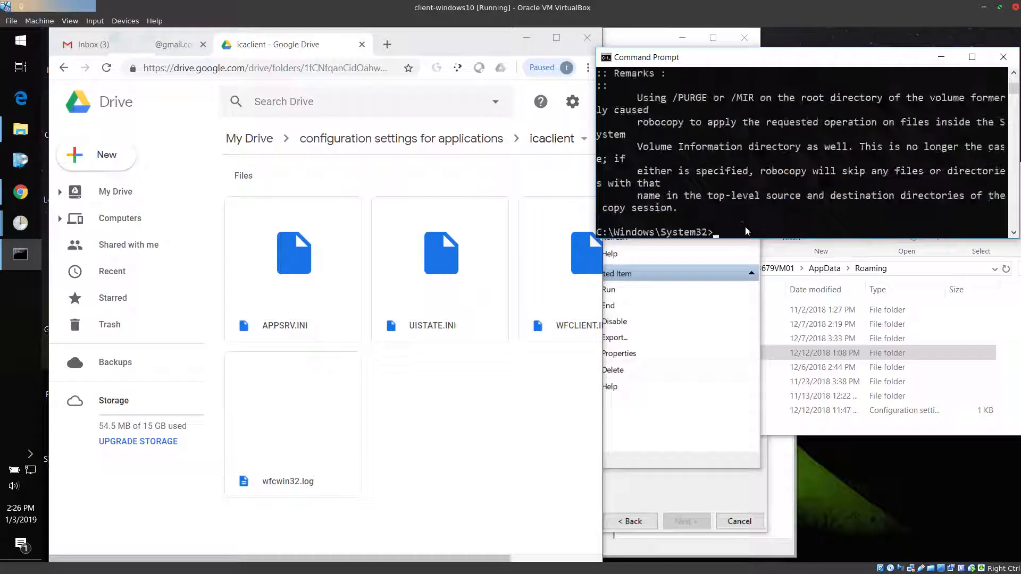
Enlarge the Command Prompt window and examine the Robocopy copy, file selection, retry and logging options in the help text
key("super+Right")
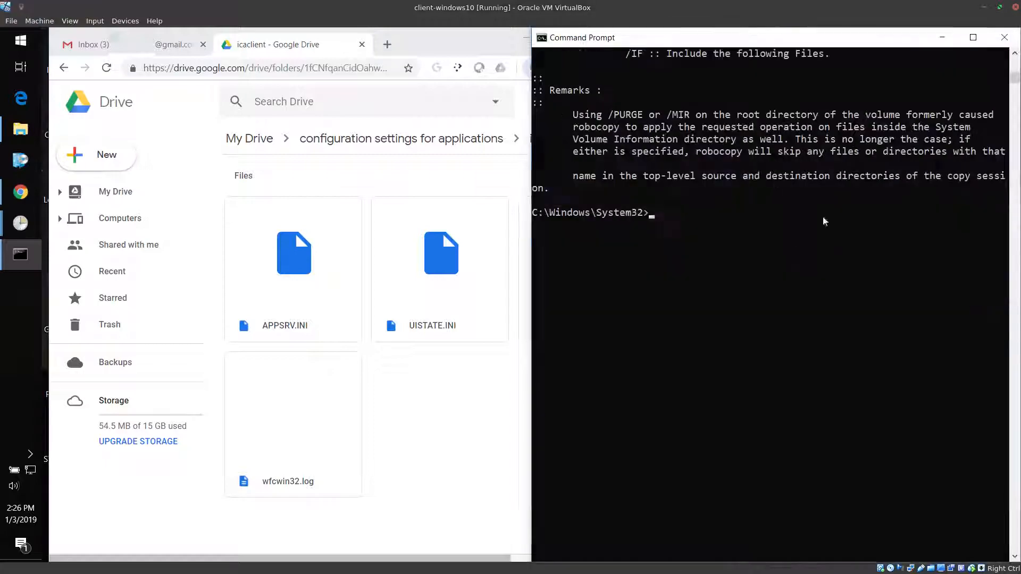
key("Return")
scroll(811, 273, "up", 11)
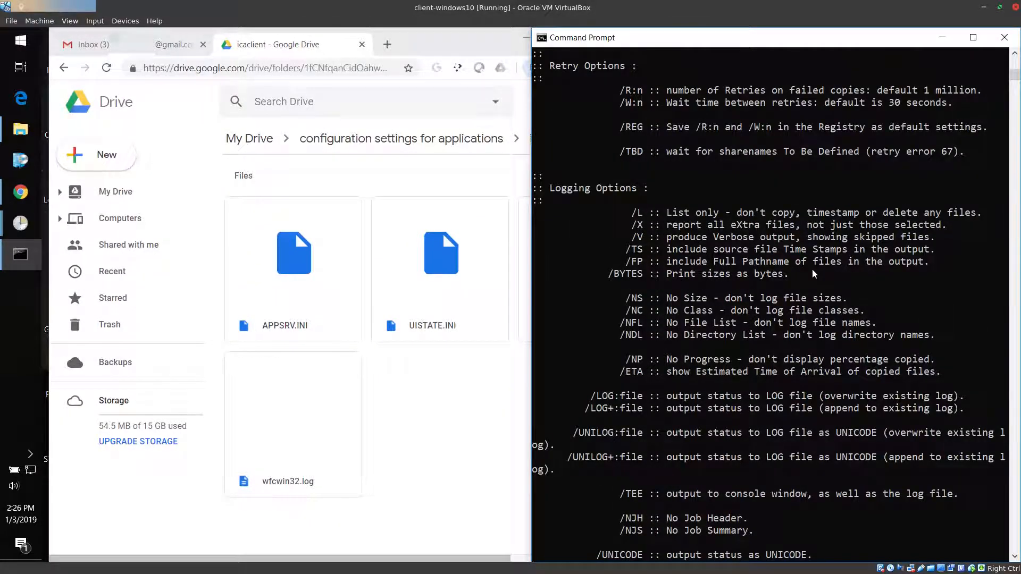
scroll(812, 271, "up", 3)
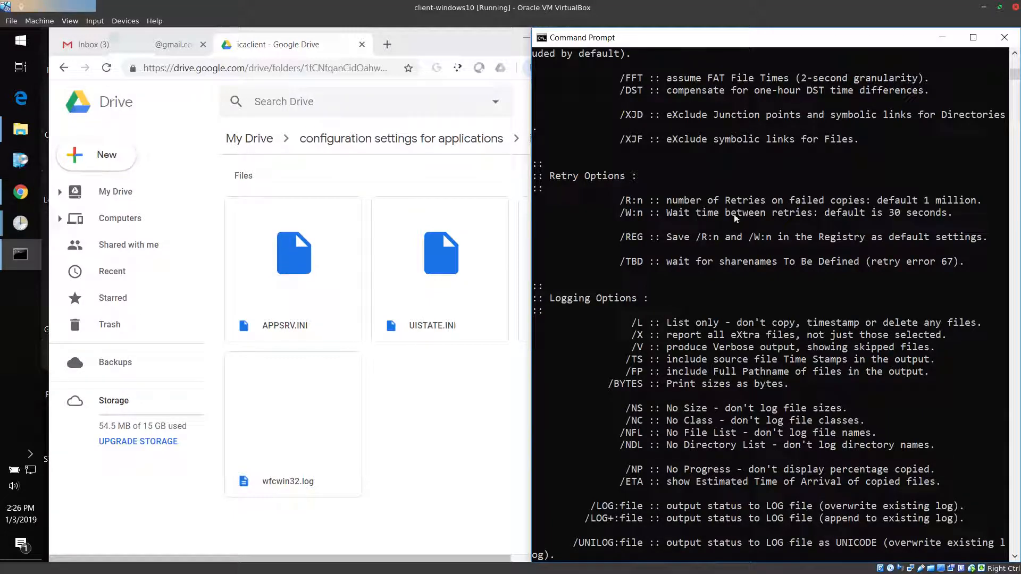
scroll(665, 218, "up", 3)
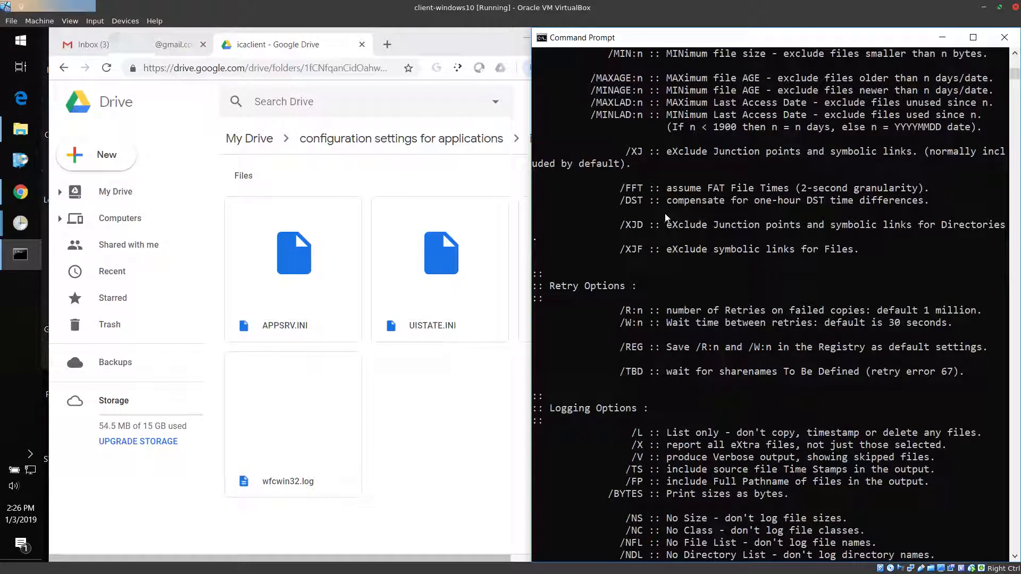
scroll(664, 217, "up", 5)
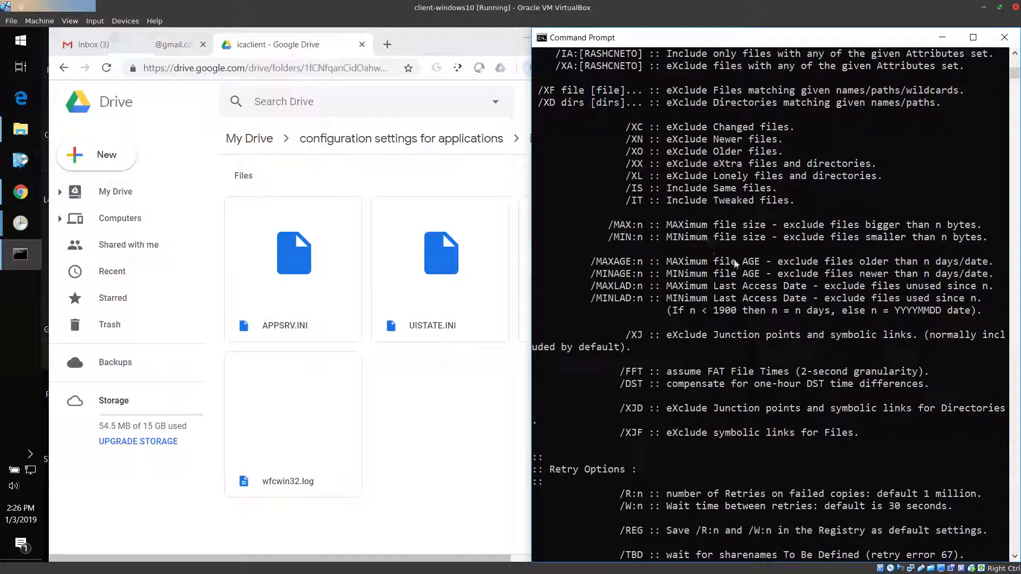
scroll(738, 260, "up", 5)
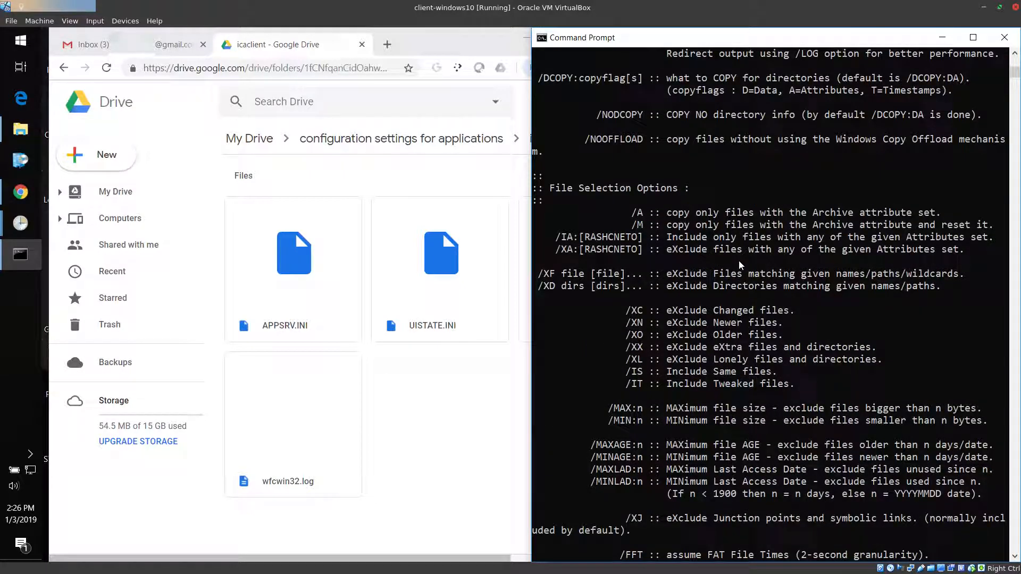
scroll(739, 261, "up", 5)
scroll(738, 260, "up", 3)
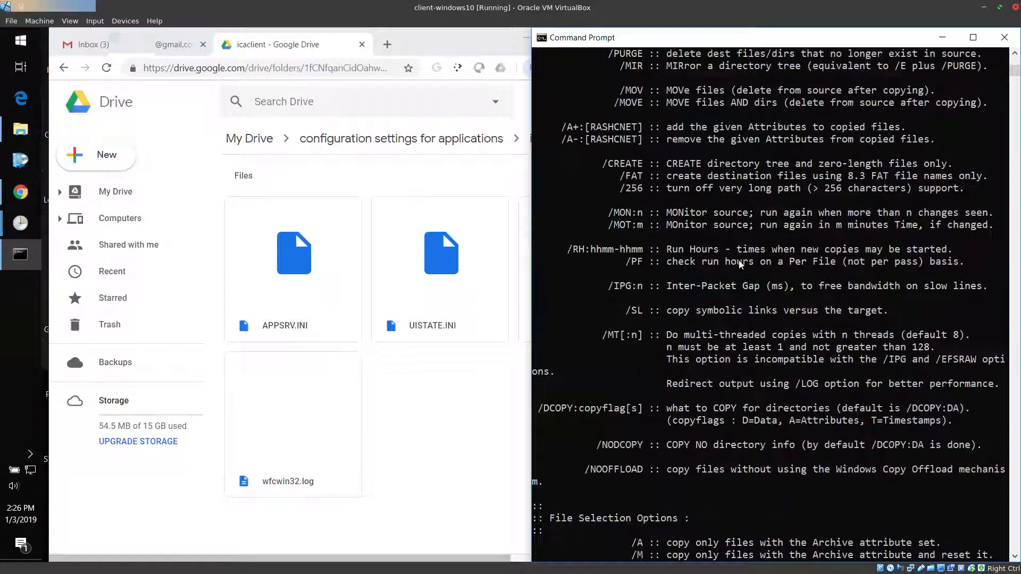
scroll(738, 261, "up", 6)
scroll(746, 281, "up", 7)
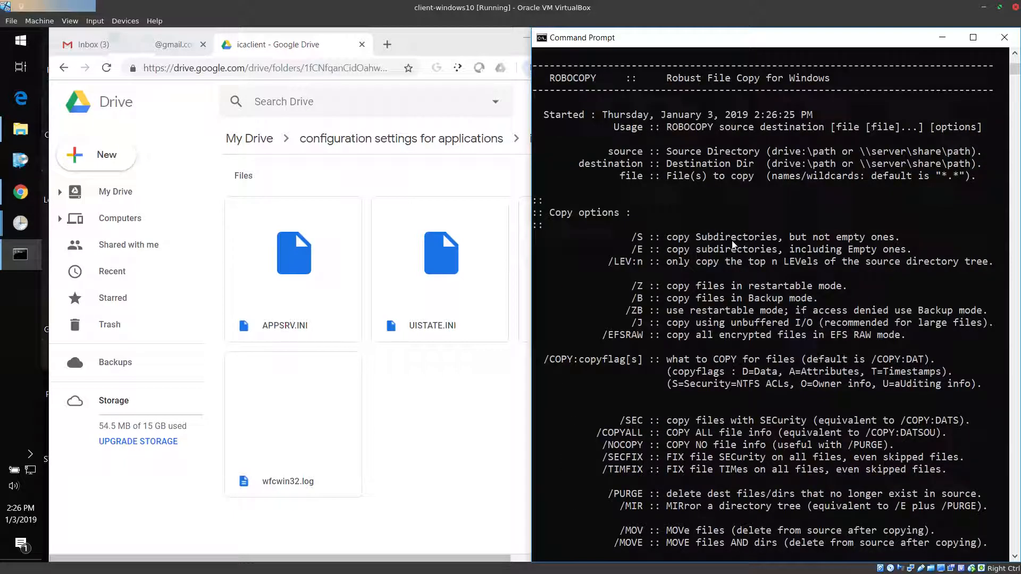
scroll(732, 243, "down", 2)
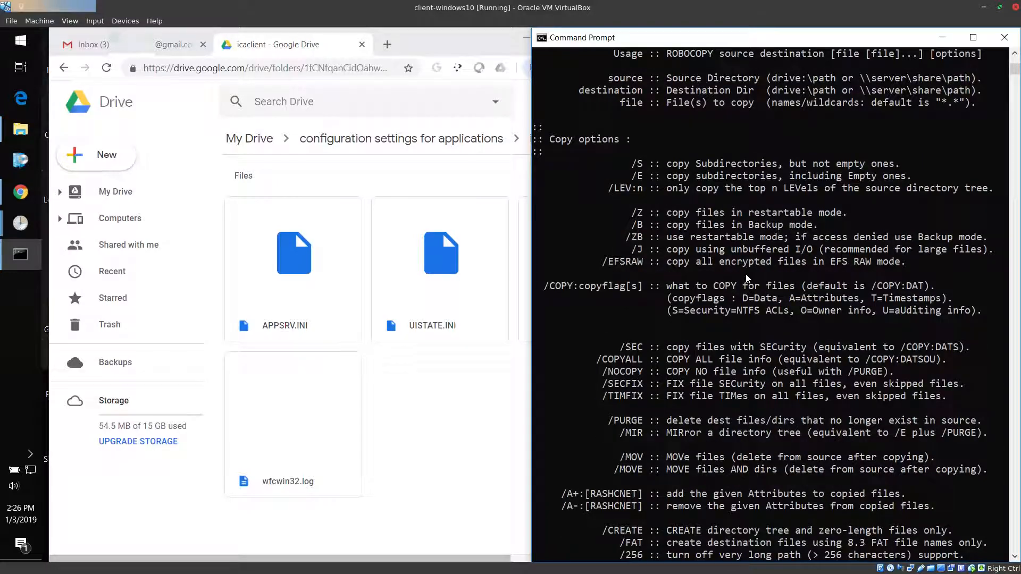
scroll(746, 277, "down", 20)
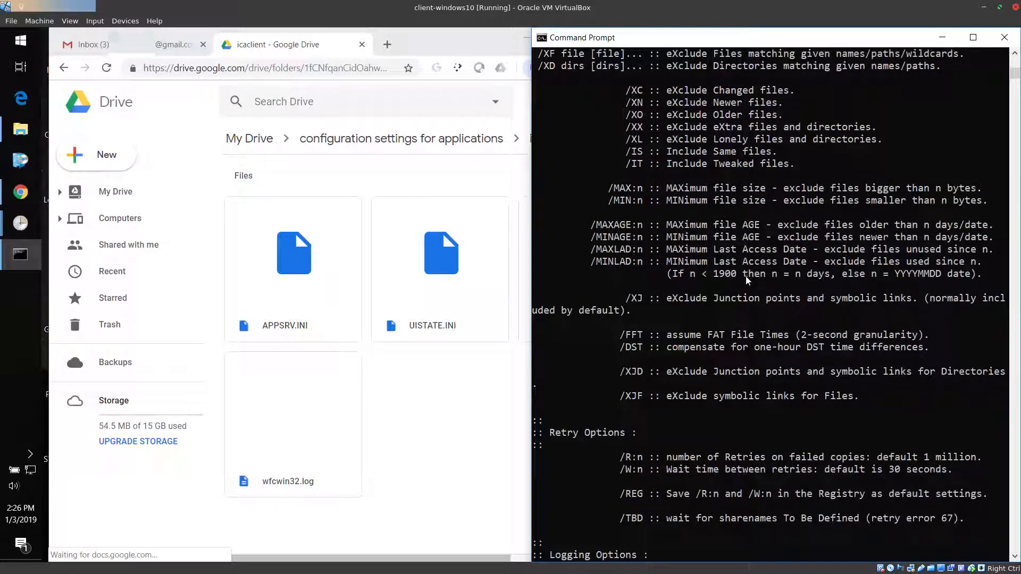
scroll(746, 276, "down", 20)
Run the sync ica client task again from Task Scheduler and check the icaclient folder in Google Drive
left_click(28, 223)
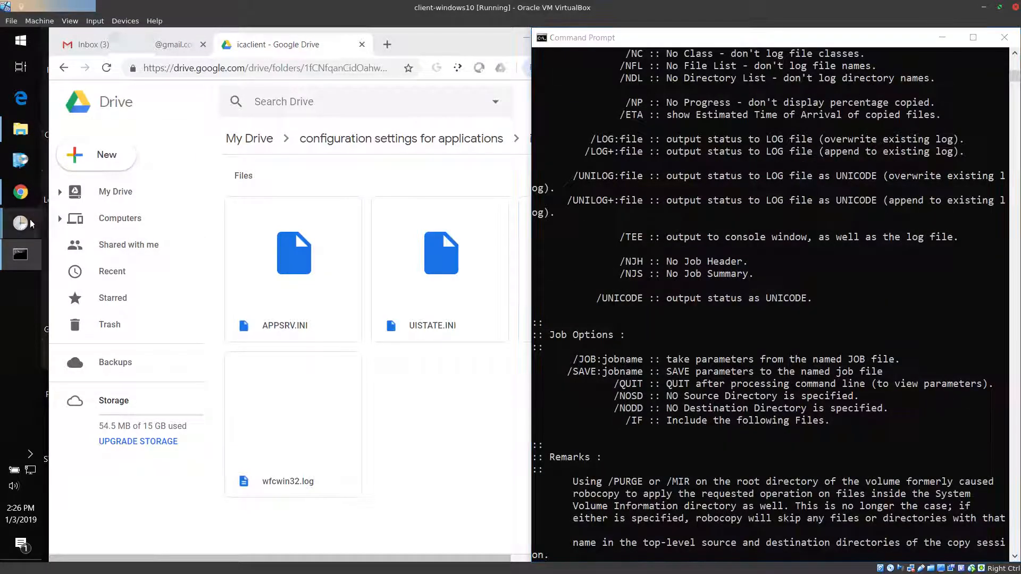
left_click(99, 265)
right_click(295, 185)
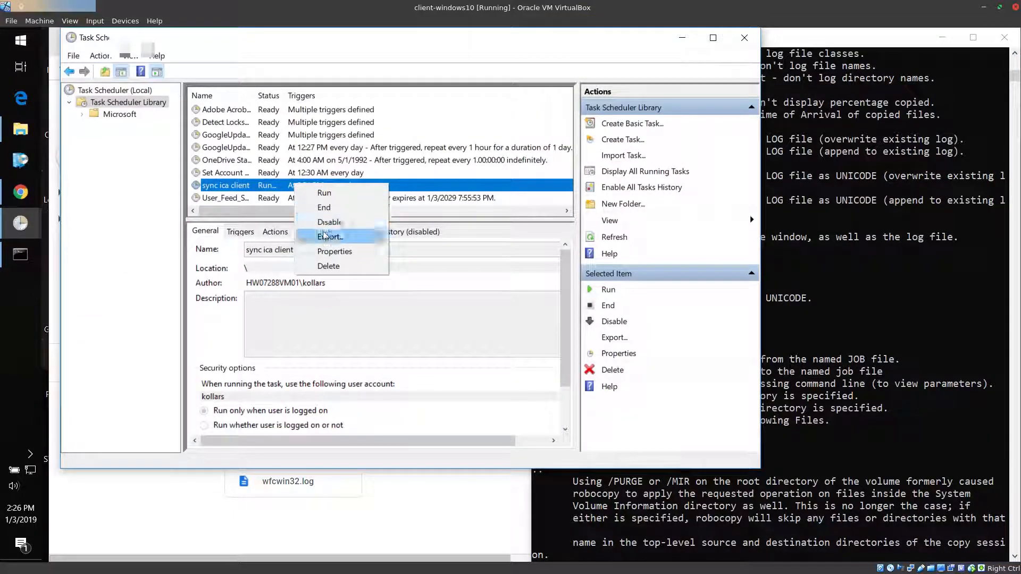
left_click(324, 192)
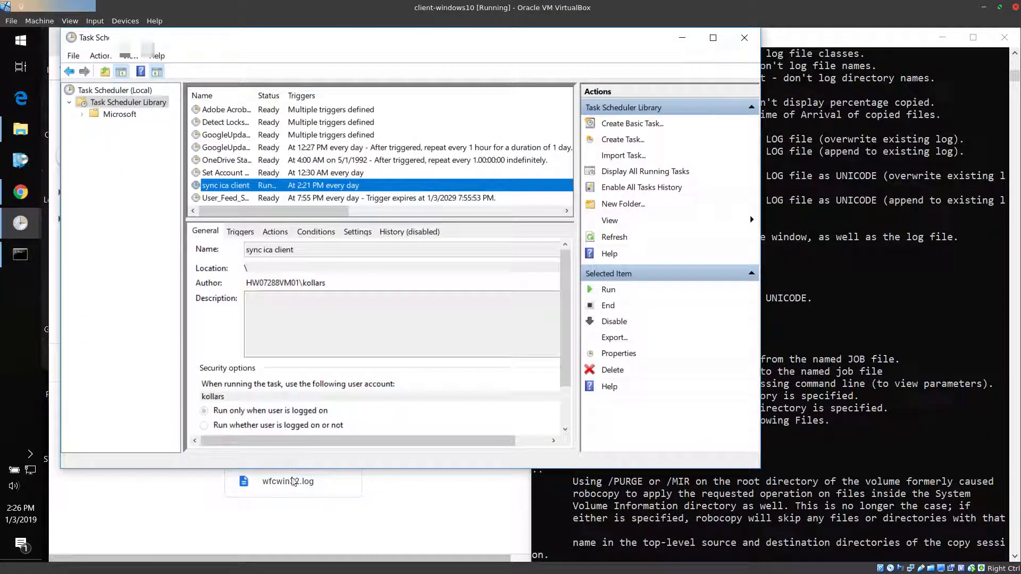
left_click(416, 508)
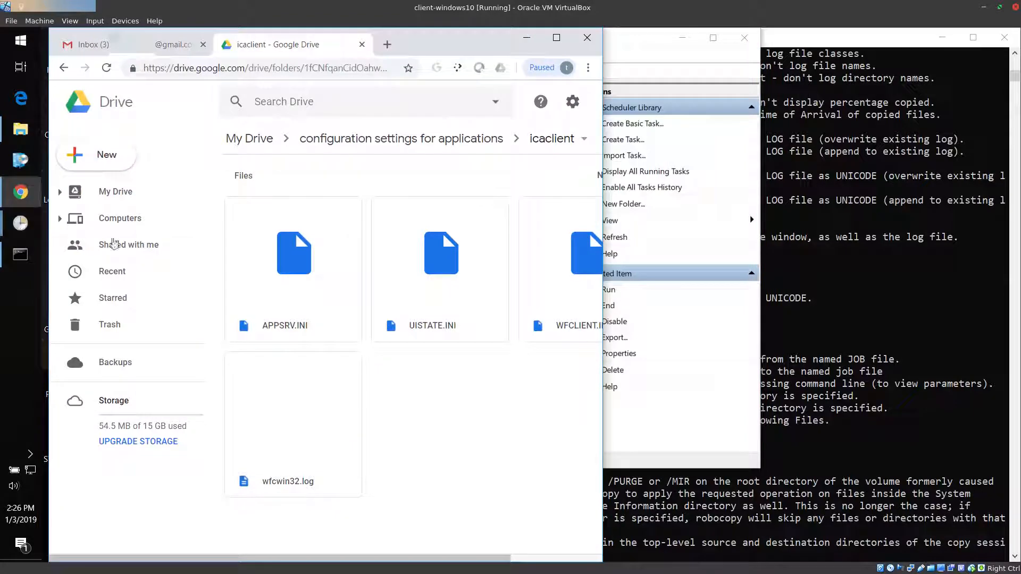
Return to Task Scheduler and open the properties of the sync ica client task
left_click(21, 223)
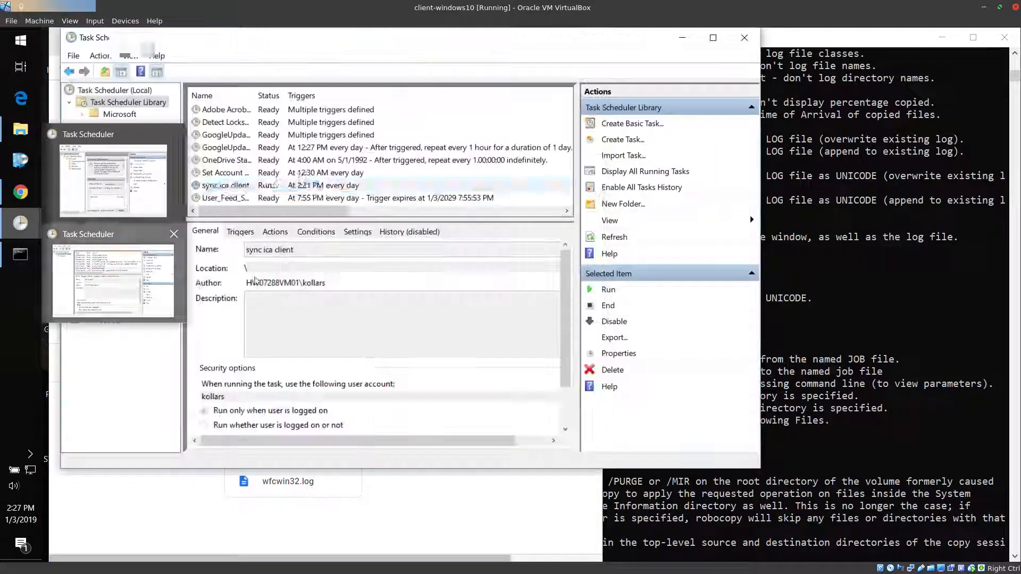
right_click(368, 187)
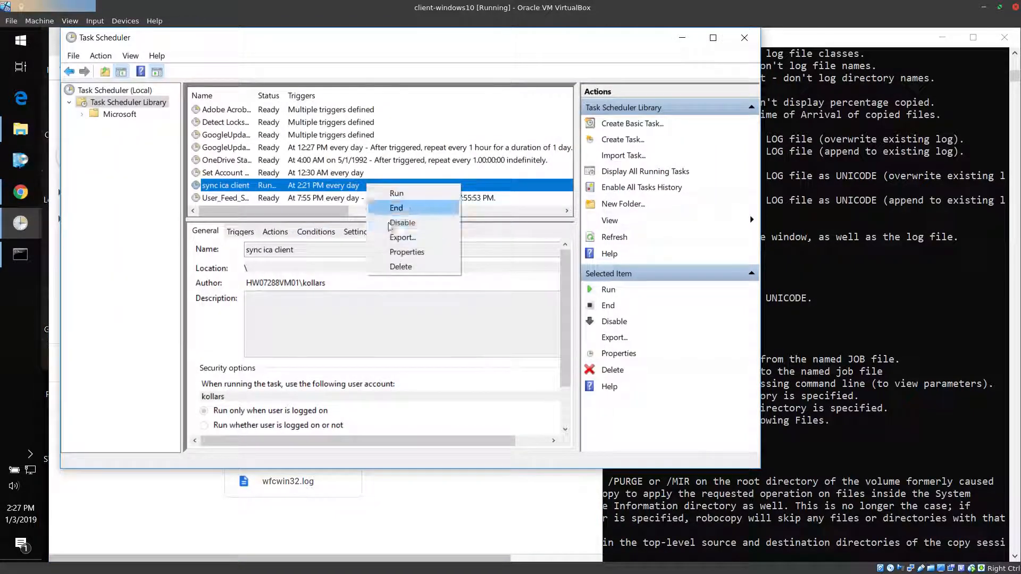
left_click(411, 252)
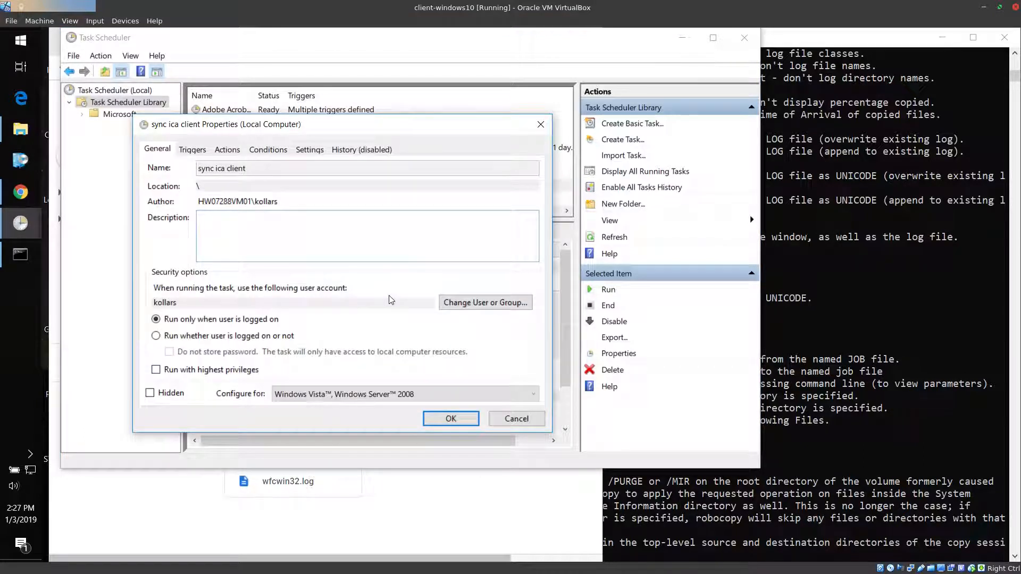
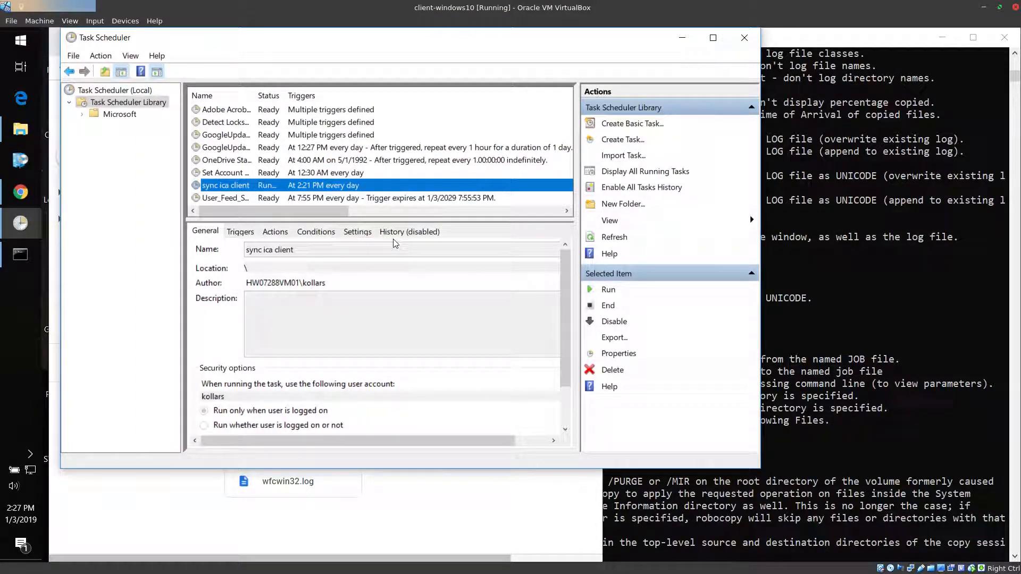
Reopen the properties of the sync ica client task to review its general and security options
right_click(307, 186)
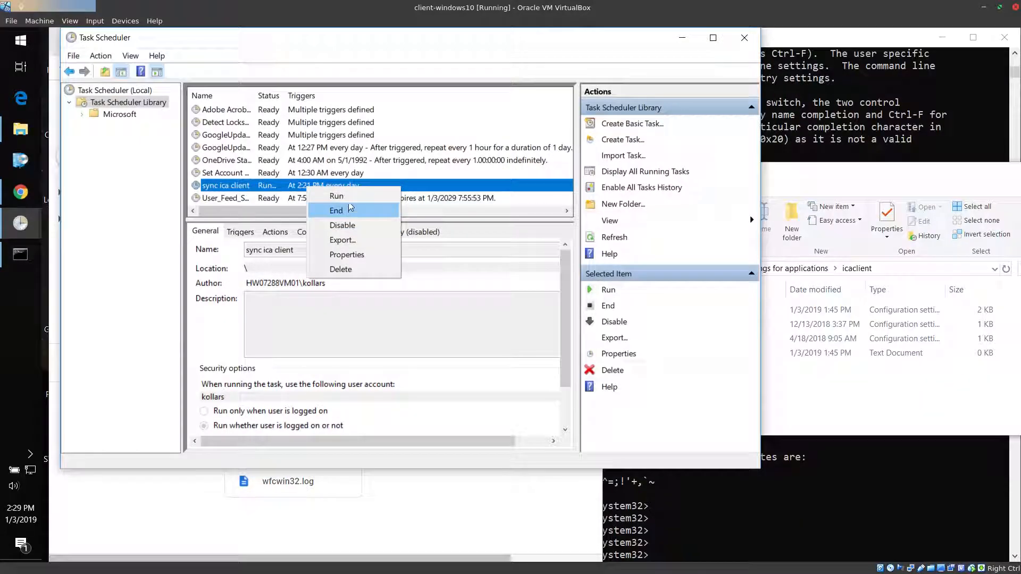
left_click(346, 255)
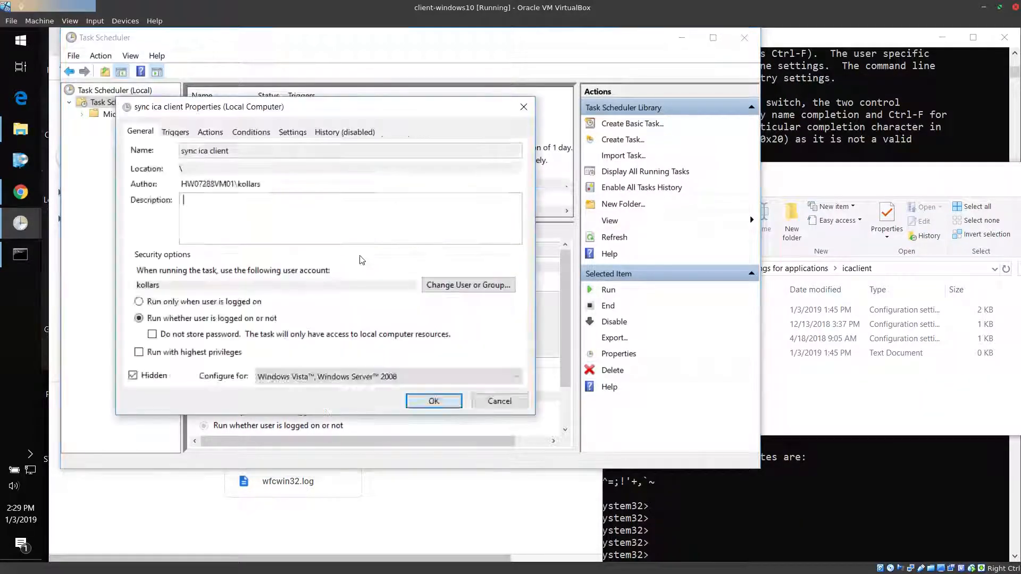
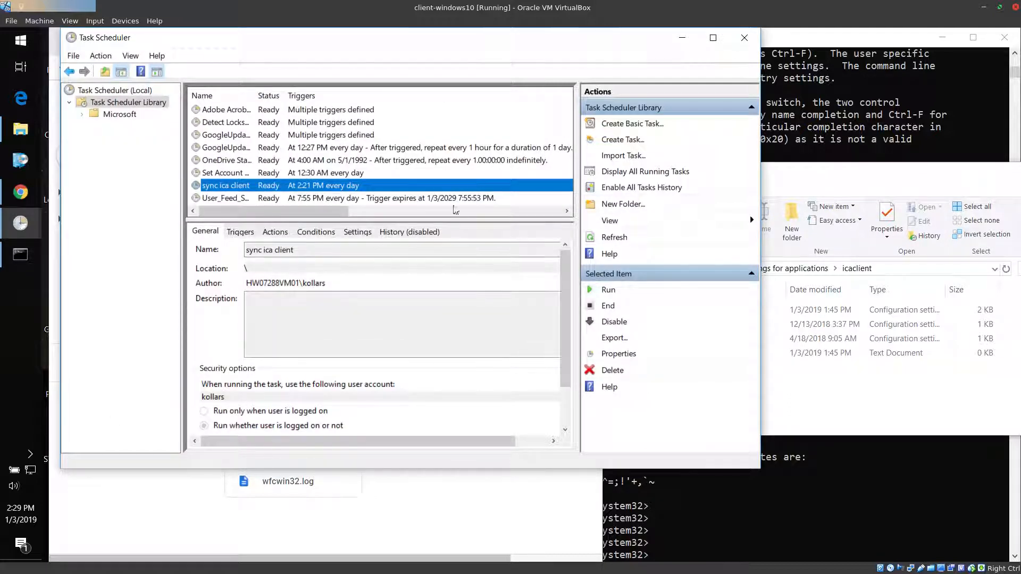
Run the sync ica client task on demand and check the local icaclient folder for the copied files
right_click(406, 185)
left_click(418, 193)
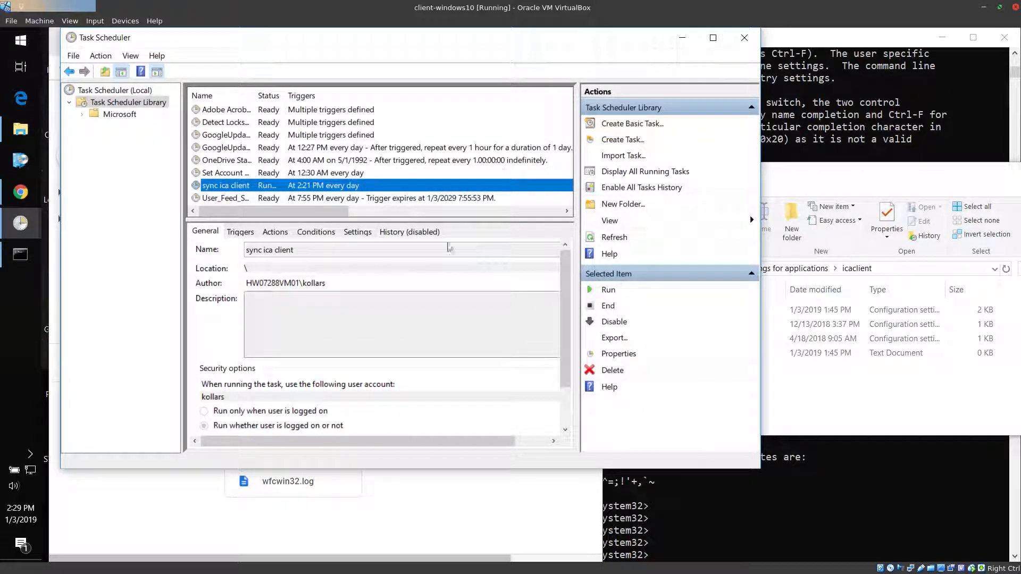
left_click(820, 409)
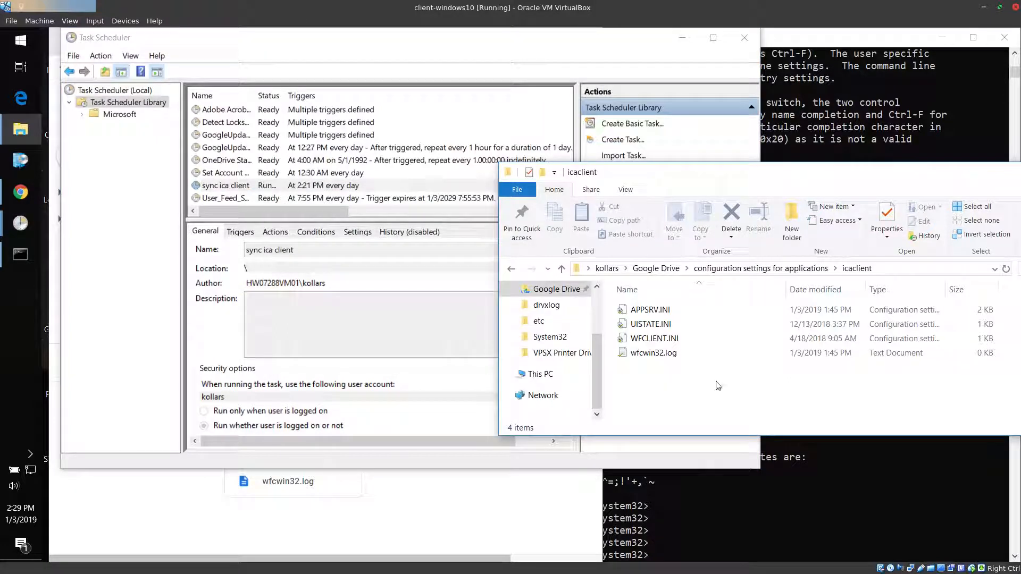
Reopen the icaclient folder under Google Drive's configuration settings for applications and delete all its files
left_click_drag(717, 399, 630, 298)
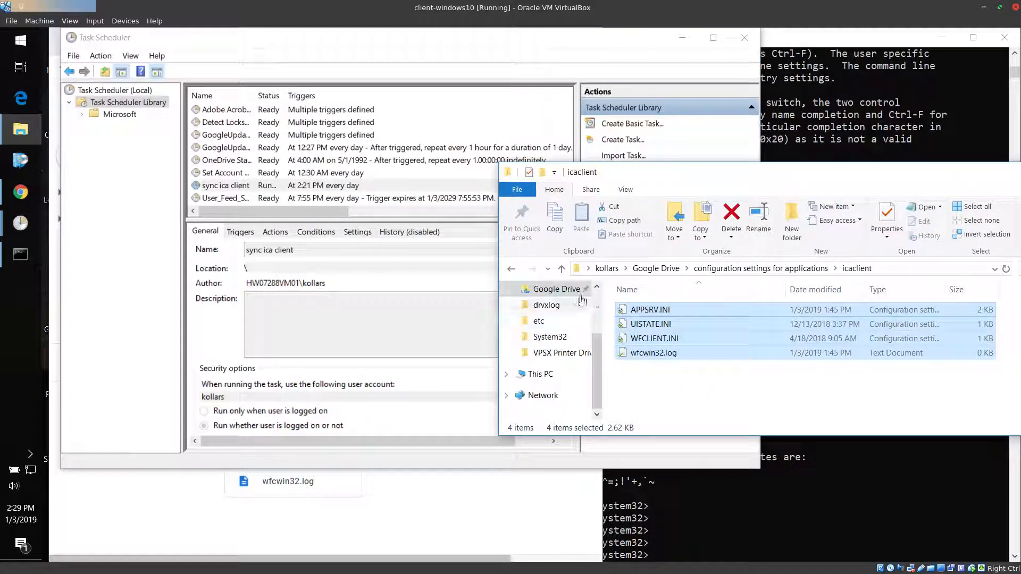
scroll(580, 302, "up", 2)
left_click(556, 379)
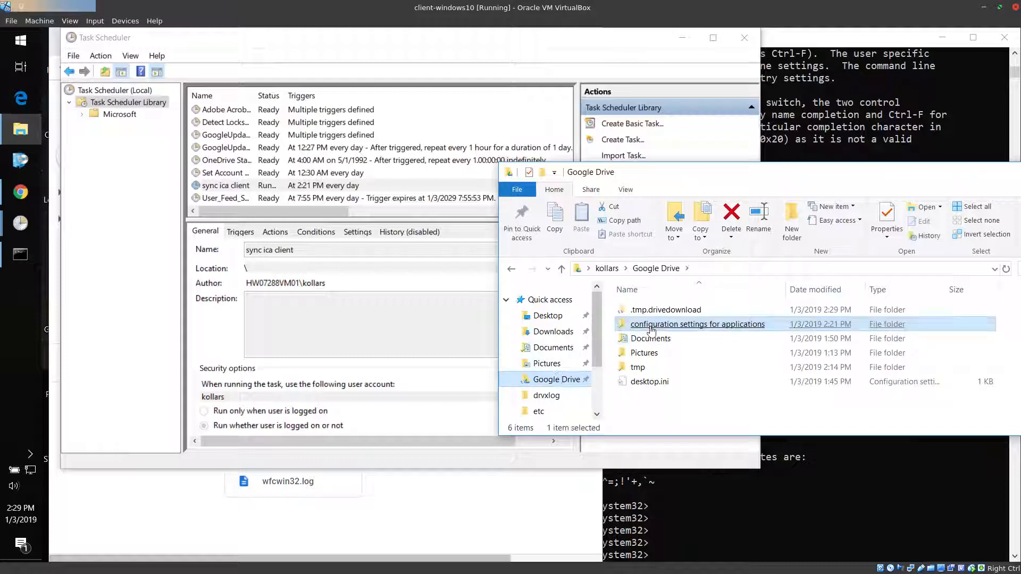
double_click(653, 325)
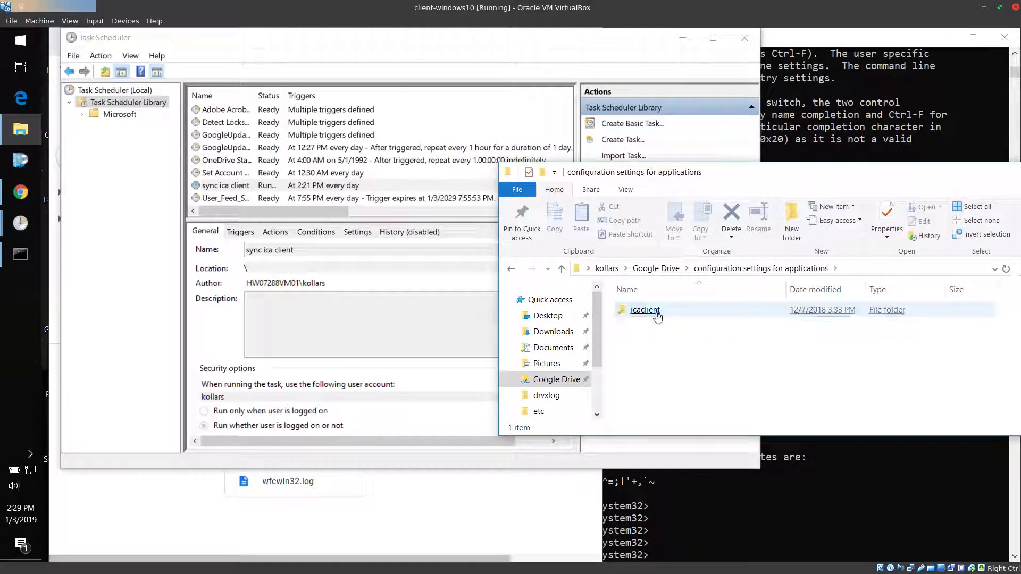
left_click(645, 310)
left_click_drag(673, 402, 641, 293)
key("Delete")
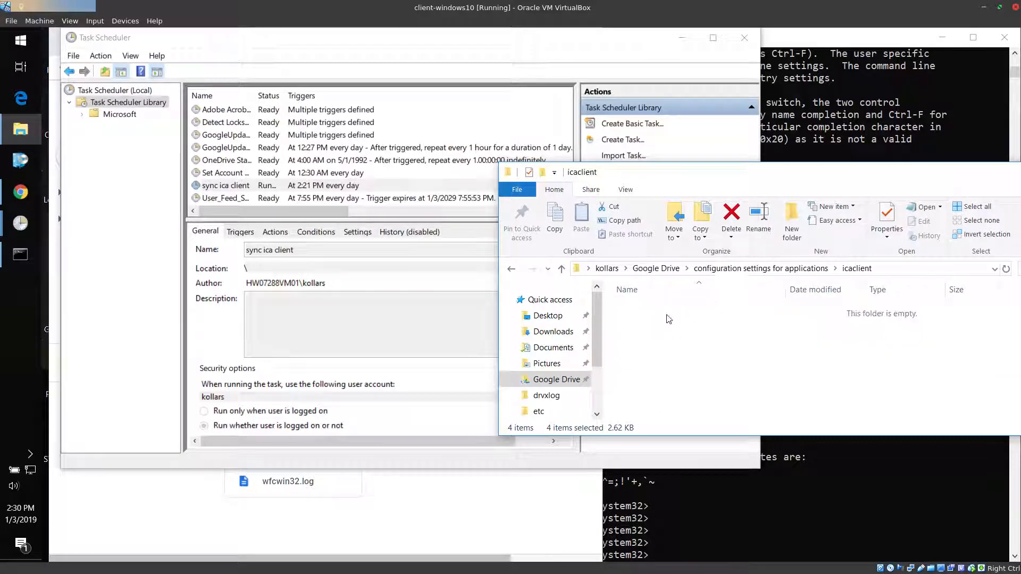
Run the sync ica client task again and check the emptied icaclient folder for restored files
right_click(254, 186)
left_click(276, 201)
left_click(825, 388)
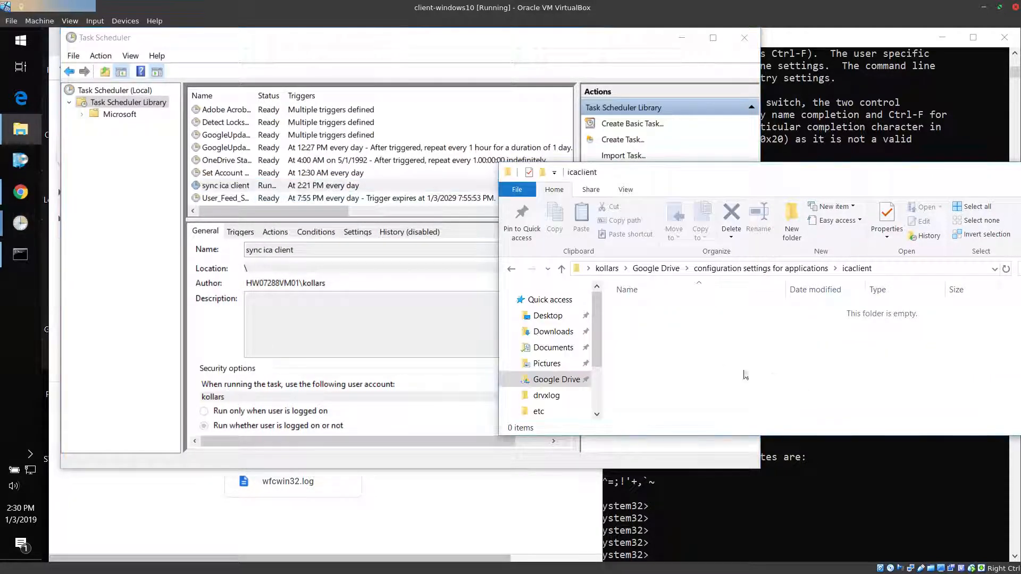
left_click(649, 309)
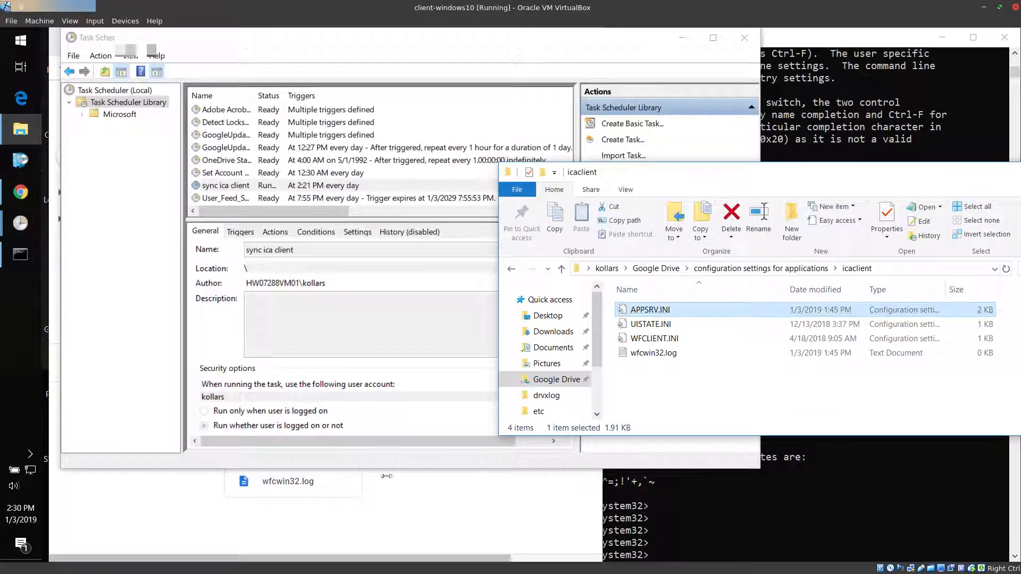
Compare the icaclient files in the Google Drive web page with the local folder and review the sync task's status
left_click(391, 507)
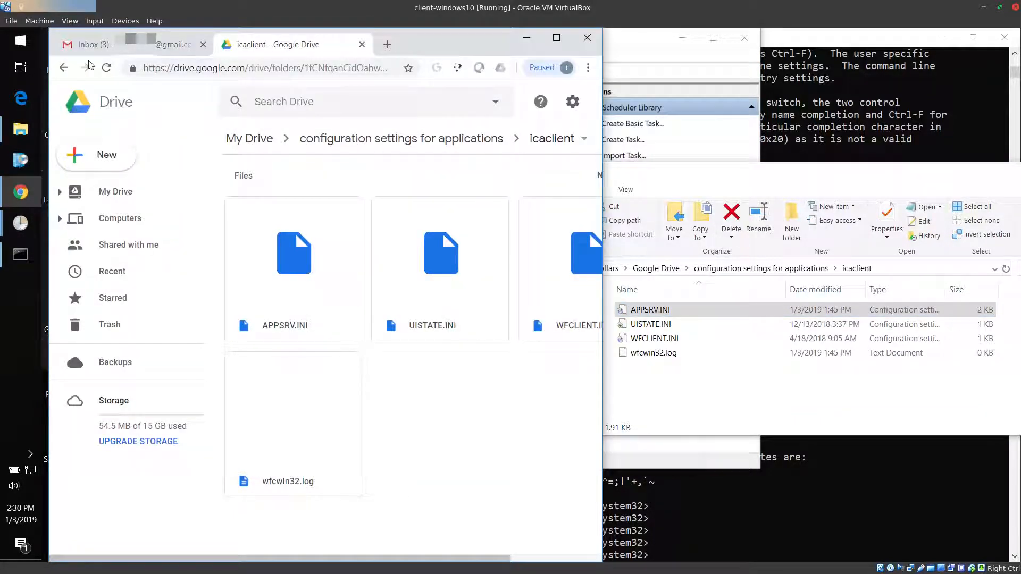
left_click(622, 356)
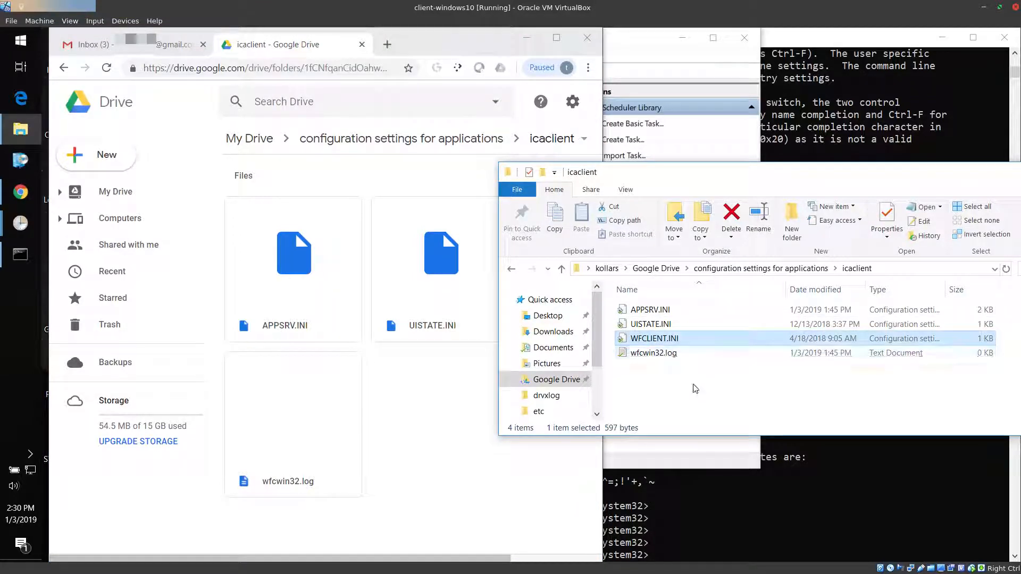
left_click(435, 450)
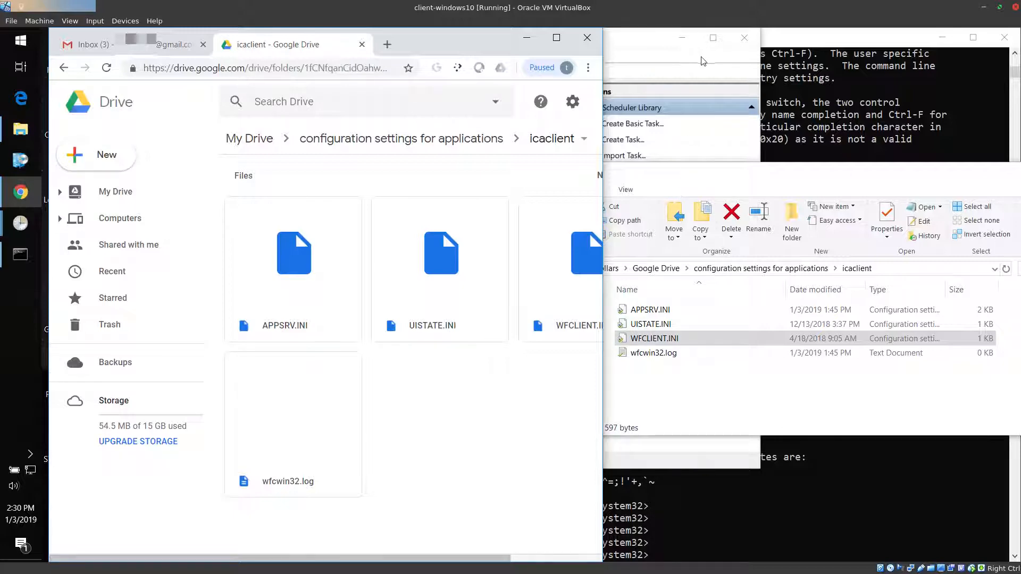
left_click(648, 41)
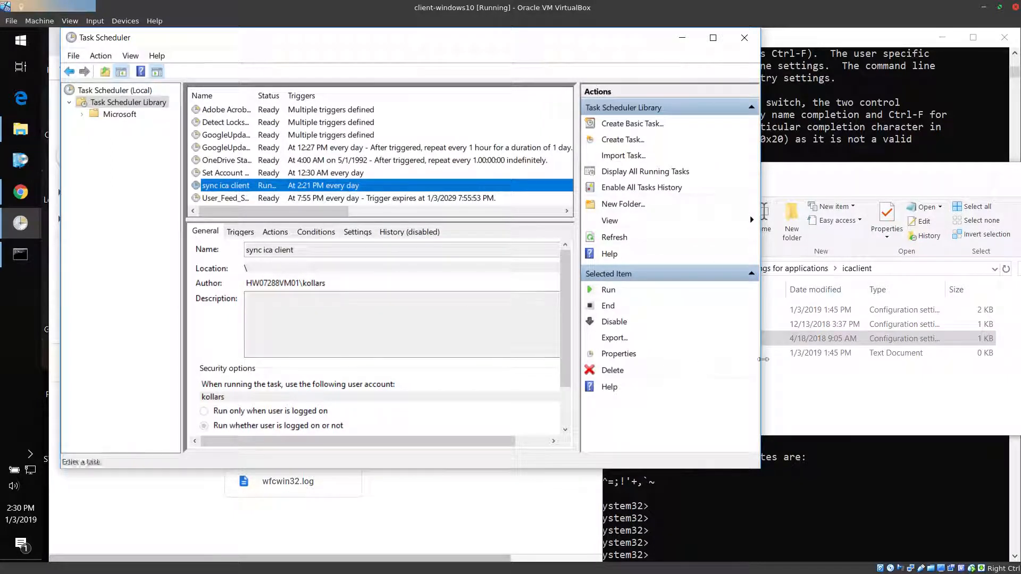
left_click(825, 428)
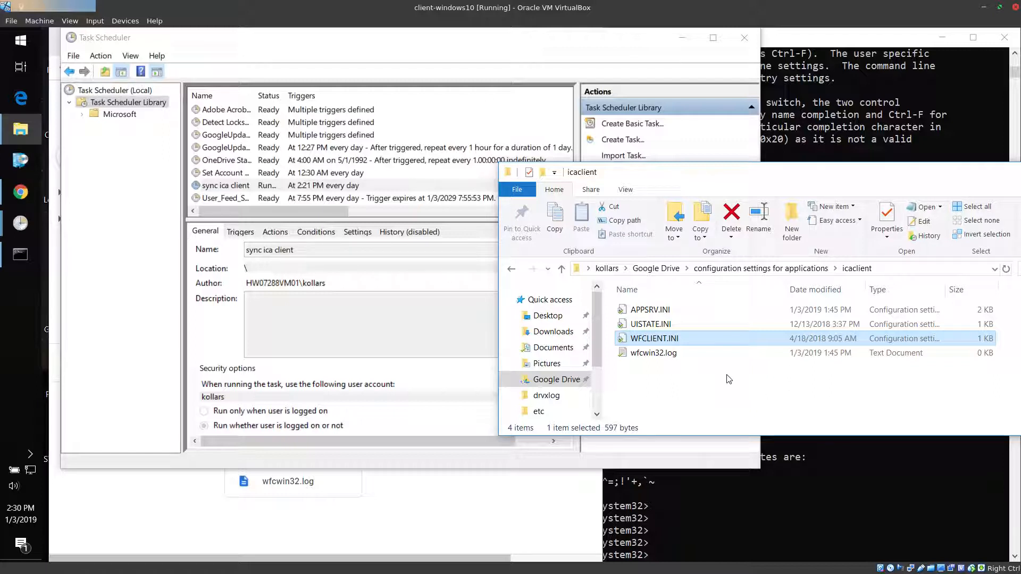
left_click(681, 411)
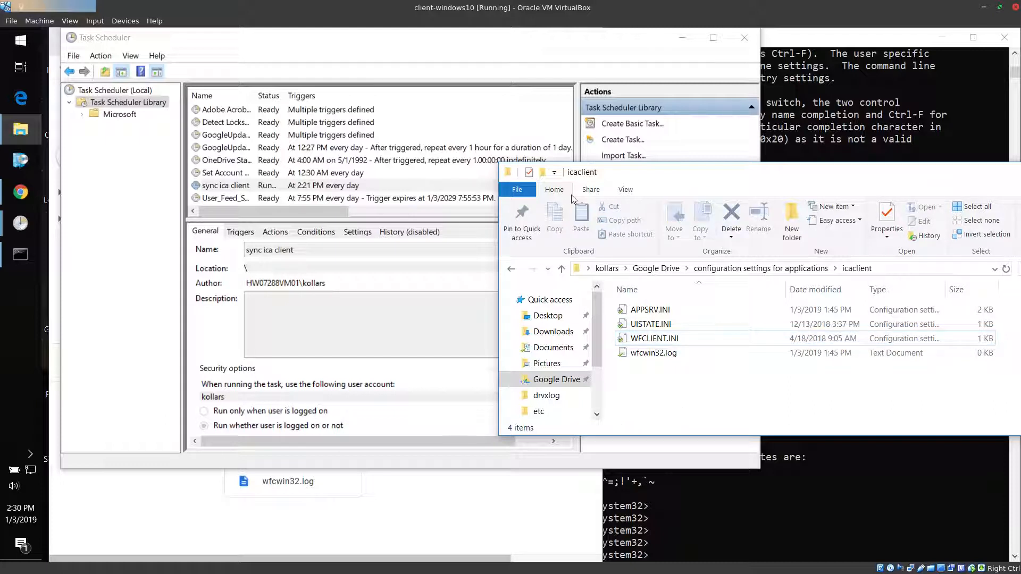
left_click(654, 338)
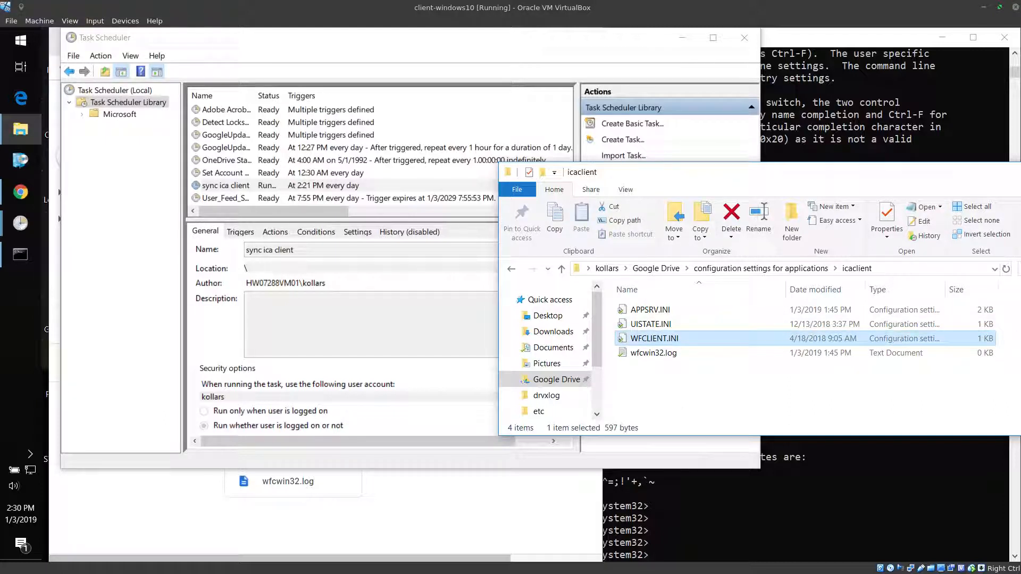